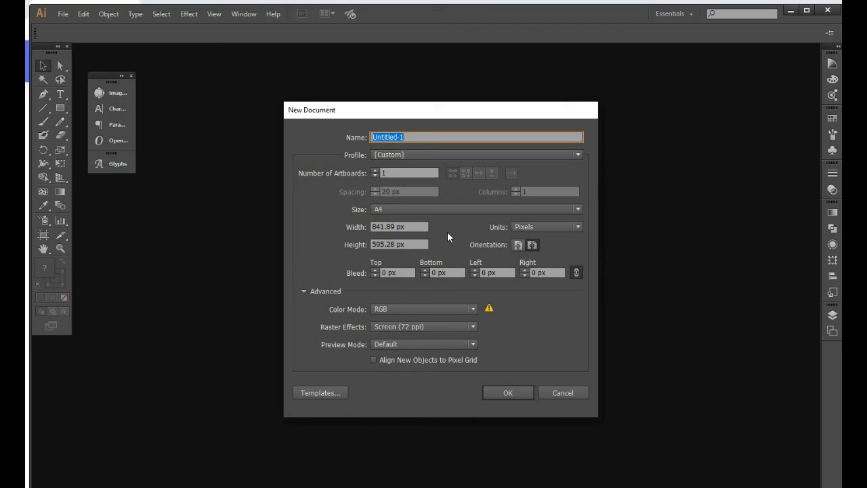
# Create a new document with an artboard of 1000 × 1000 px
pyautogui.click(379, 226)
pyautogui.write('1000')
pyautogui.press('Tab')
pyautogui.write('100')
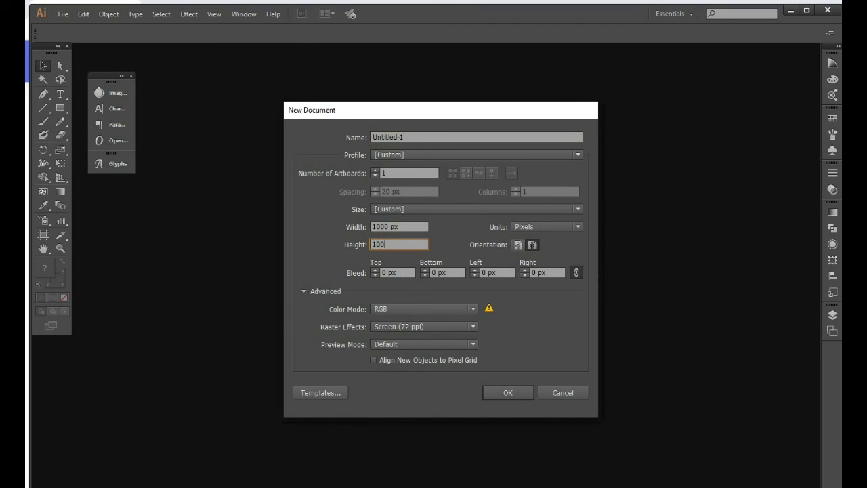
pyautogui.write('0')
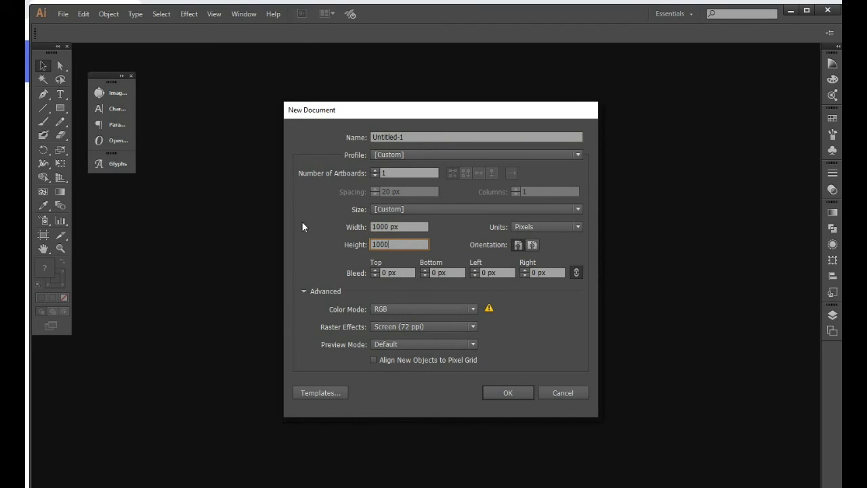
pyautogui.click(507, 393)
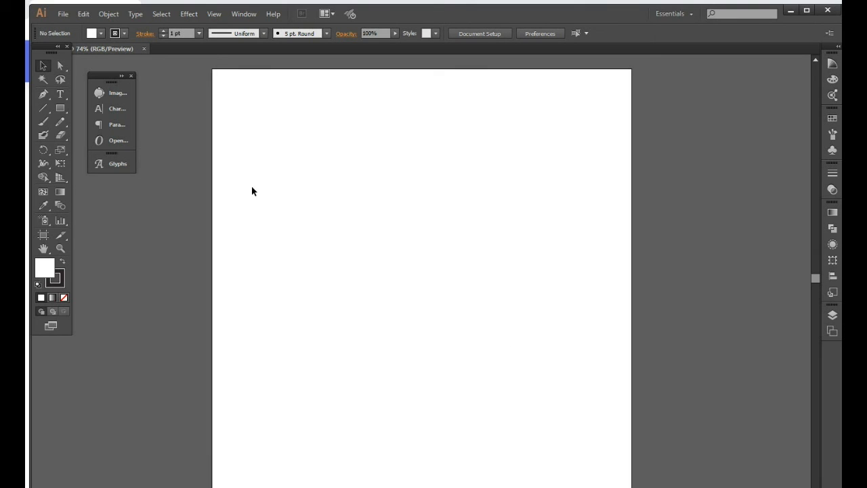
# Draw a circle about 42 px wide near the artboard's upper-left corner and set its stroke to 4 pt
pyautogui.click(62, 108)
pyautogui.moveTo(74, 118); pyautogui.dragTo(90, 135)
pyautogui.moveTo(236, 94); pyautogui.dragTo(253, 106)
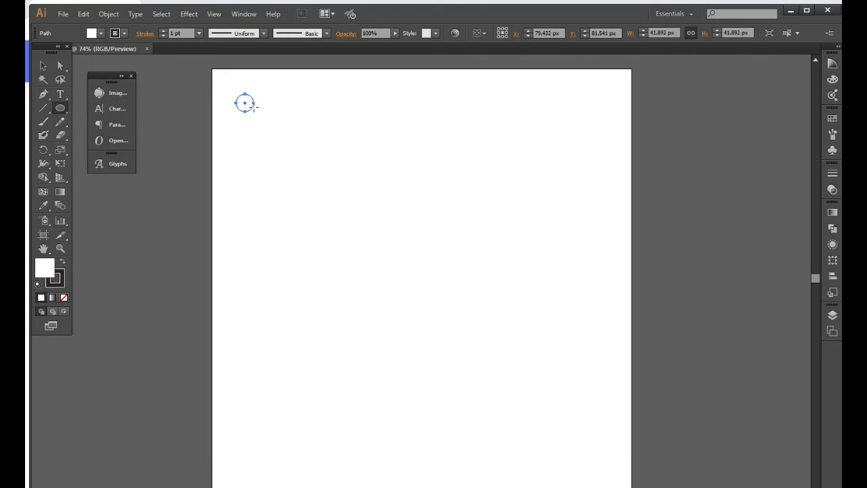
pyautogui.click(45, 68)
pyautogui.click(161, 30)
pyautogui.click(161, 31)
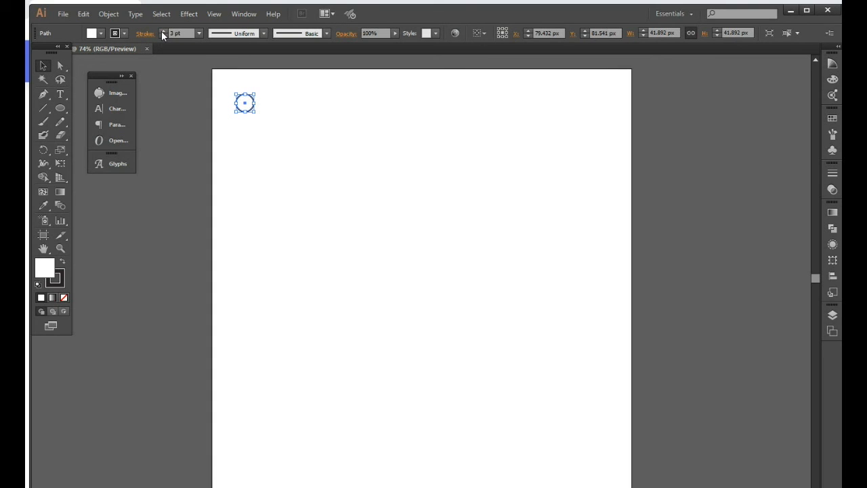
pyautogui.click(162, 30)
# Add a smaller concentric copy inside the ring as a solid dark dot without a stroke
pyautogui.moveTo(273, 157); pyautogui.dragTo(255, 111)
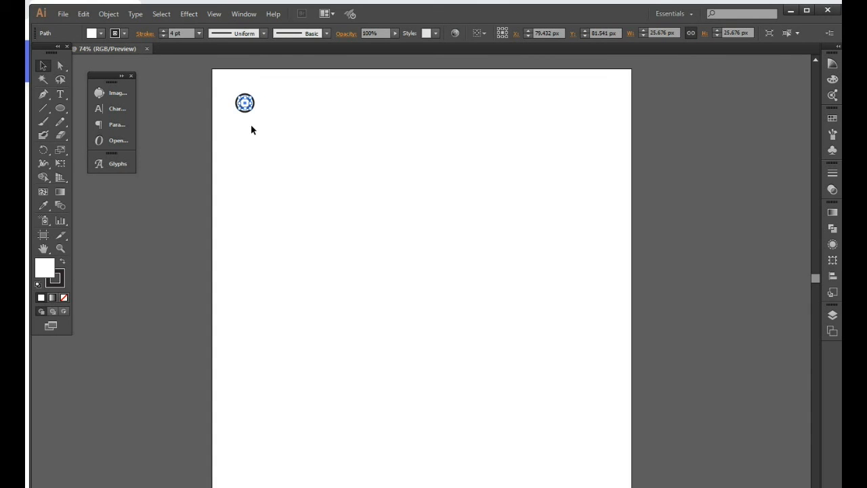
pyautogui.click(63, 296)
pyautogui.click(61, 262)
pyautogui.moveTo(256, 168)
pyautogui.mouseDown()
pyautogui.moveTo(245, 116)
pyautogui.moveTo(253, 108)
pyautogui.mouseUp()
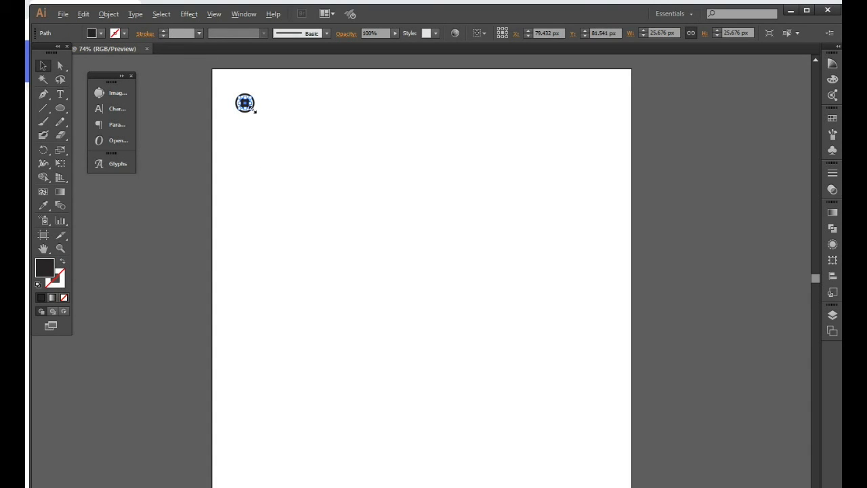
pyautogui.click(272, 140)
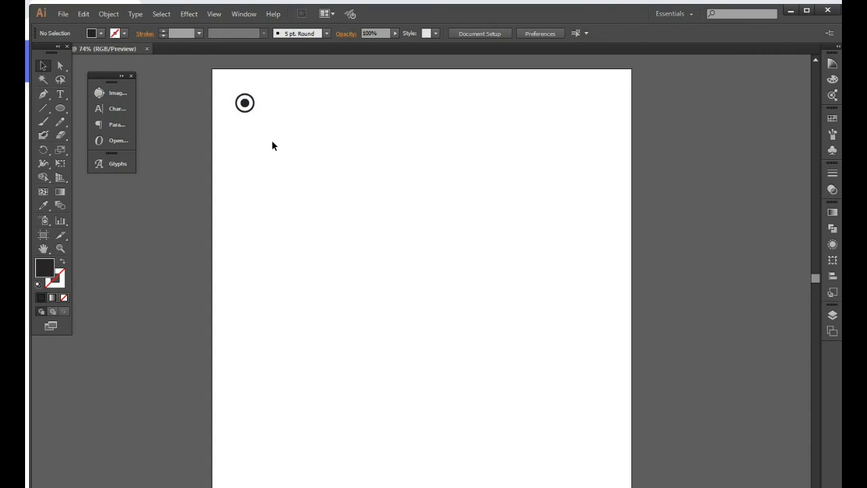
pyautogui.moveTo(272, 141); pyautogui.dragTo(225, 83)
pyautogui.click(253, 194)
# Draw a dark circle about 174 px wide and, to its right, a square about 153 px wide
pyautogui.click(60, 108)
pyautogui.moveTo(278, 91); pyautogui.dragTo(351, 152)
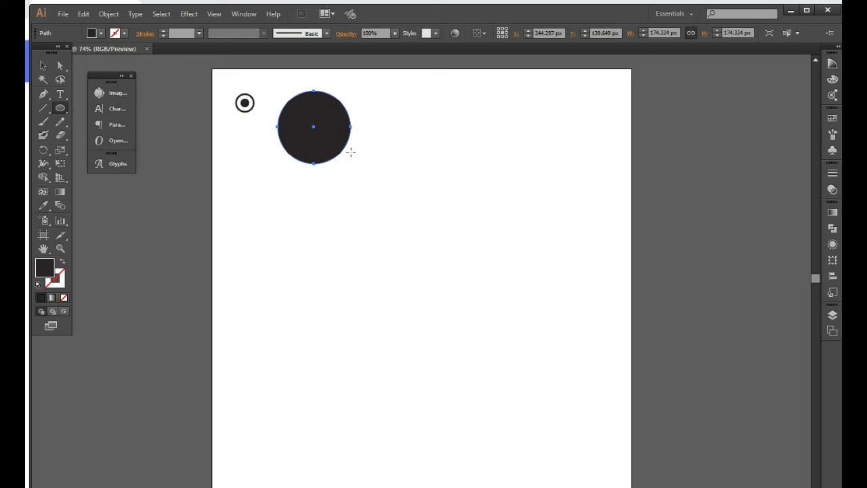
pyautogui.moveTo(60, 108); pyautogui.dragTo(89, 107)
pyautogui.moveTo(422, 130); pyautogui.dragTo(489, 194)
# Turn the square into a four-petal flower by applying Pucker & Bloat at 200%
pyautogui.click(189, 14)
pyautogui.moveTo(258, 106)
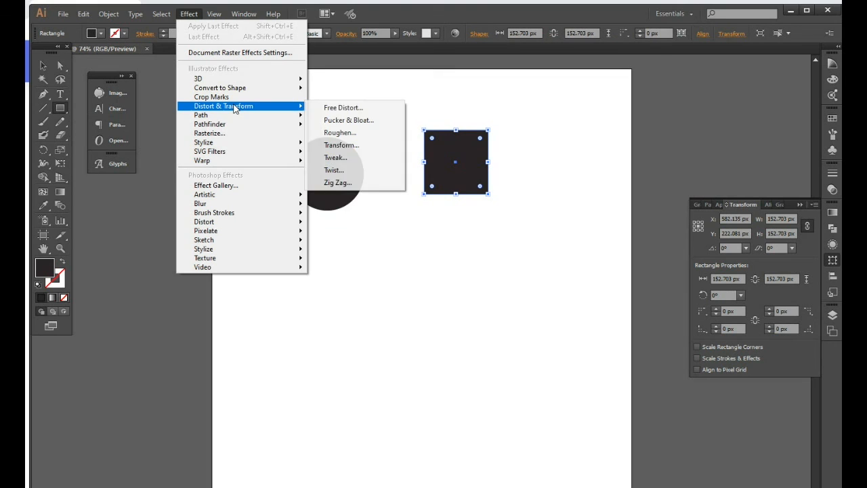
pyautogui.click(345, 120)
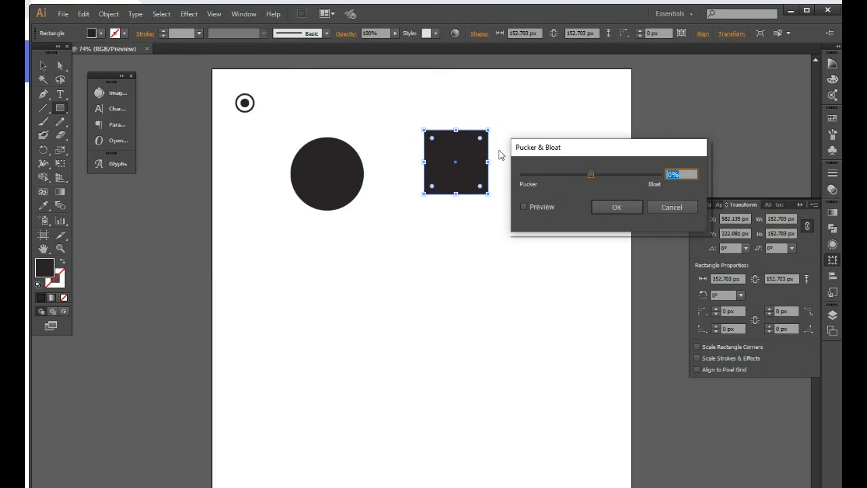
pyautogui.click(551, 208)
pyautogui.moveTo(591, 174); pyautogui.dragTo(663, 185)
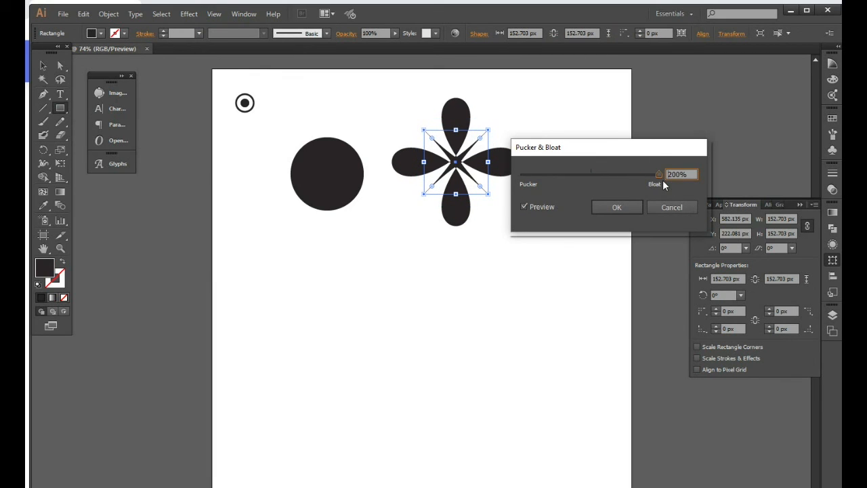
pyautogui.click(617, 207)
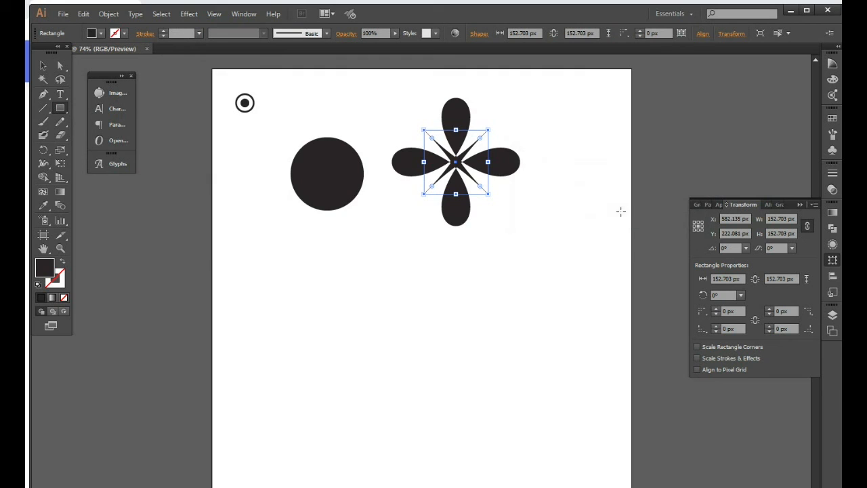
# Move the flower slightly lower on the artboard and expand its appearance into an editable path
pyautogui.click(43, 66)
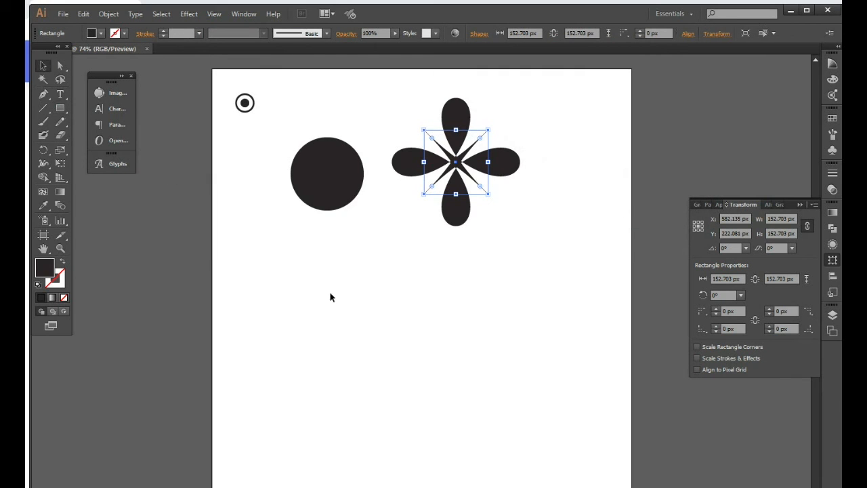
pyautogui.click(358, 308)
pyautogui.click(451, 167)
pyautogui.moveTo(444, 178); pyautogui.dragTo(450, 211)
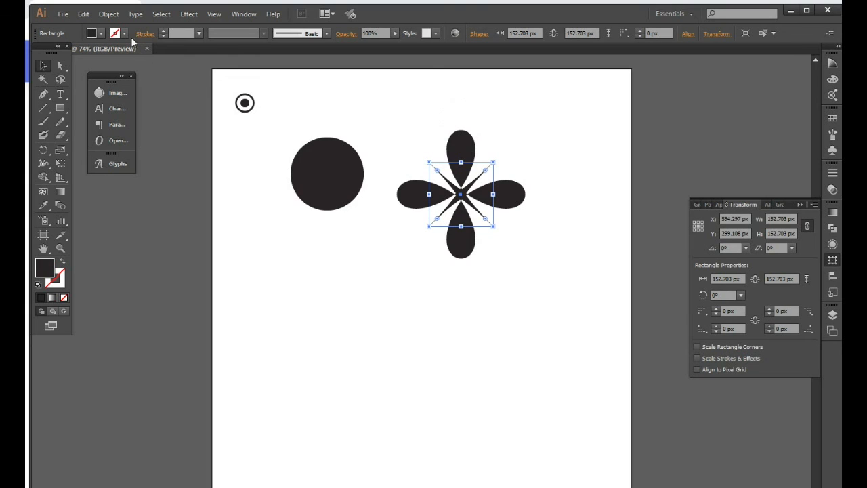
pyautogui.click(109, 14)
pyautogui.click(153, 148)
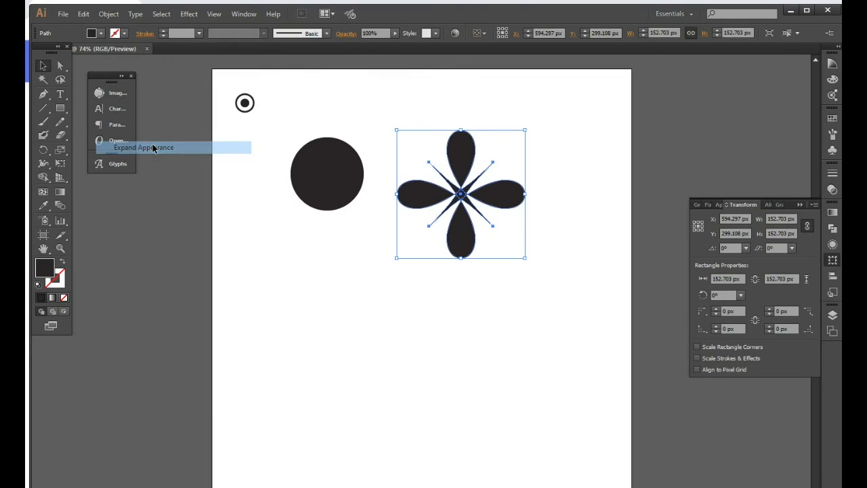
# Divide the expanded flower with Pathfinder and ungroup the resulting pieces
pyautogui.click(833, 229)
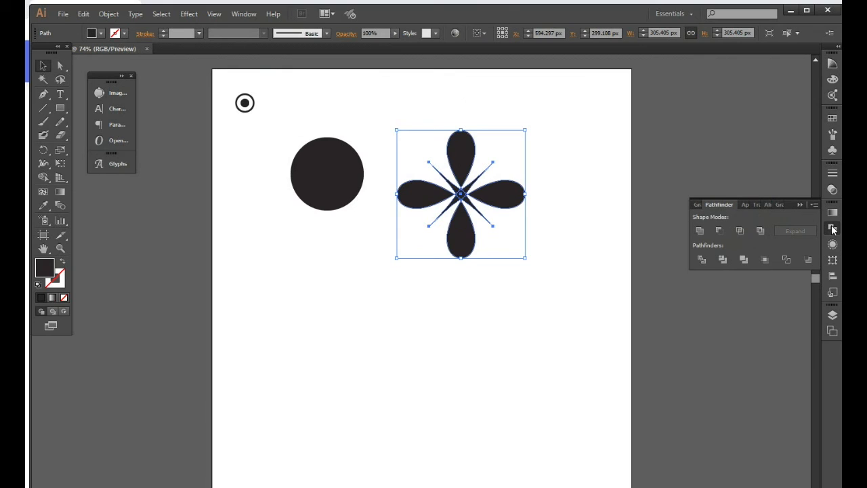
pyautogui.click(701, 260)
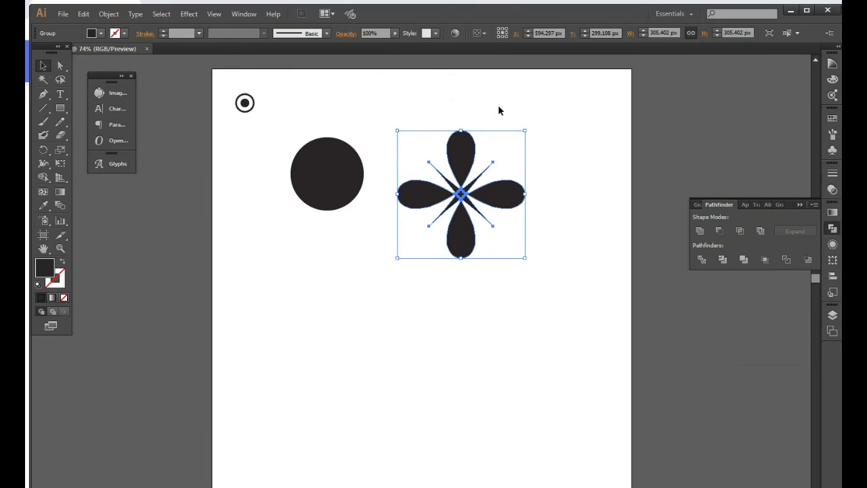
pyautogui.click(521, 339)
pyautogui.click(467, 175)
pyautogui.rightClick(467, 175)
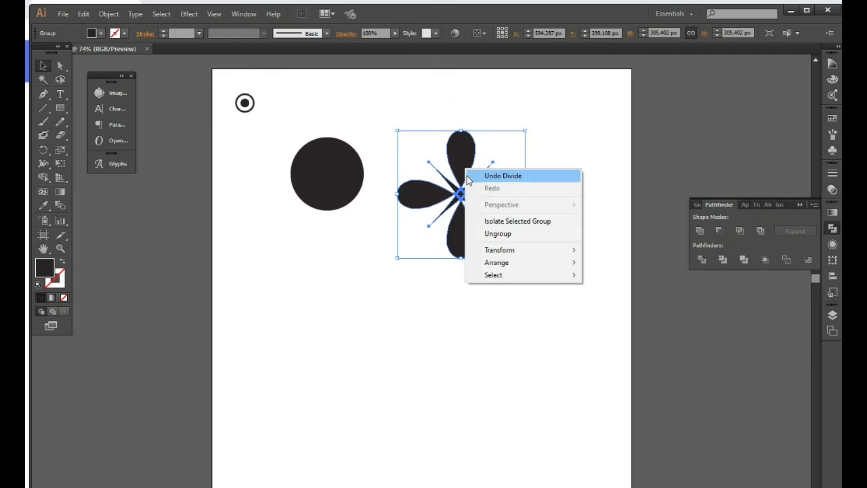
pyautogui.click(488, 234)
# Place a single reduced petal from the flower and the reduced solid circle in a row beside the ring
pyautogui.click(461, 257)
pyautogui.moveTo(467, 157); pyautogui.dragTo(288, 106)
pyautogui.moveTo(297, 140); pyautogui.dragTo(286, 108)
# Draw an upright rounded rectangle about 95 × 215 px and increase its two top corner radii to 47.3 px
pyautogui.click(60, 108)
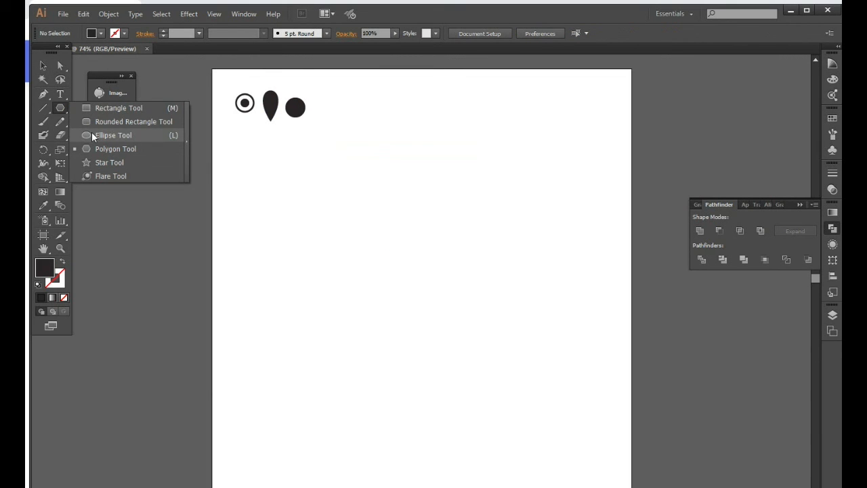
pyautogui.click(129, 121)
pyautogui.moveTo(386, 149); pyautogui.dragTo(426, 238)
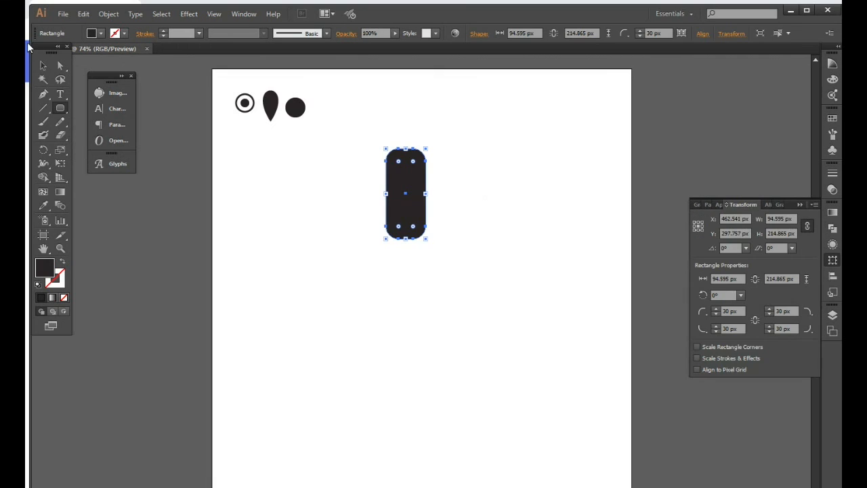
pyautogui.click(61, 67)
pyautogui.moveTo(361, 125); pyautogui.dragTo(481, 180)
pyautogui.moveTo(414, 165); pyautogui.dragTo(380, 206)
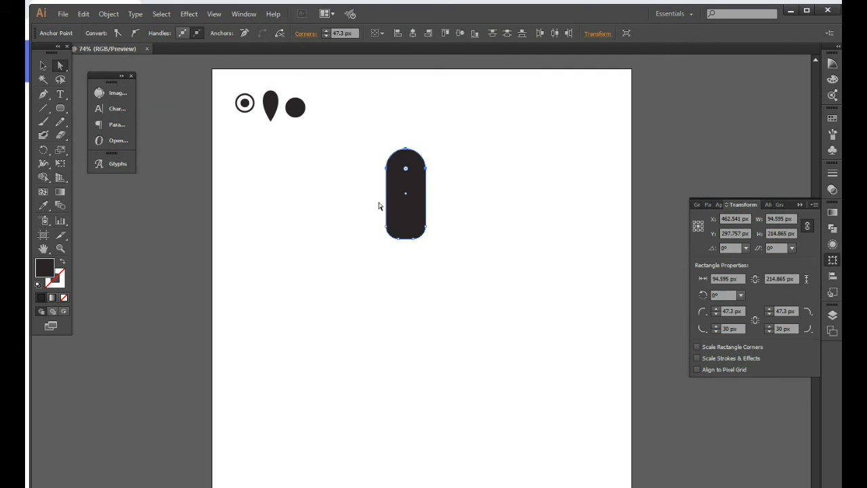
# Draw a circle about 300 px wide overlapping the rounded rectangle
pyautogui.moveTo(60, 110); pyautogui.dragTo(91, 139)
pyautogui.moveTo(349, 160); pyautogui.dragTo(391, 277)
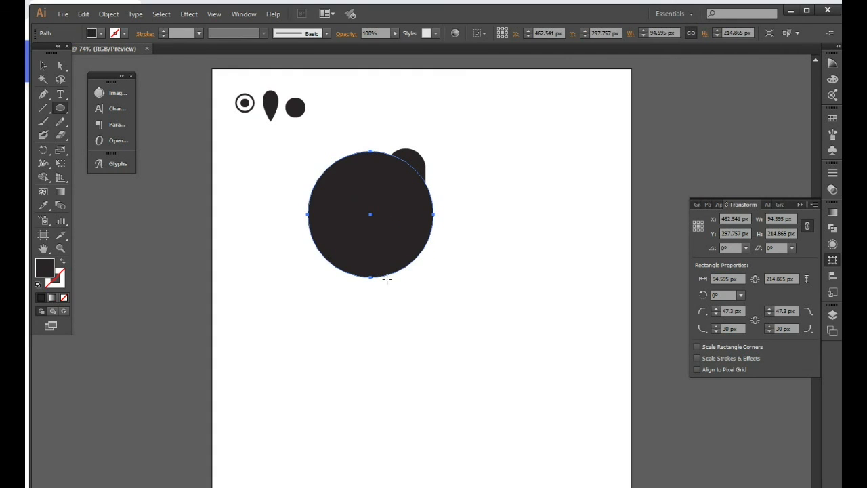
pyautogui.click(43, 66)
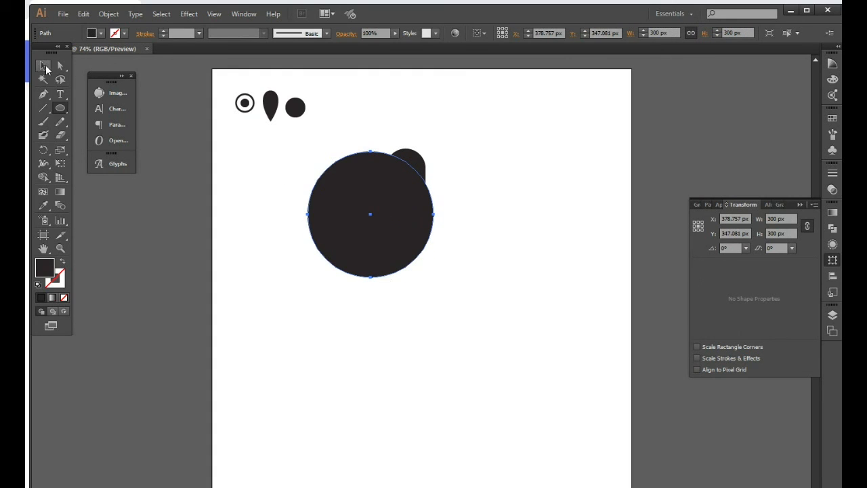
# Swap fill and stroke on the rounded rectangle and the large circle so both are unfilled dark outlines
pyautogui.click(330, 330)
pyautogui.click(420, 157)
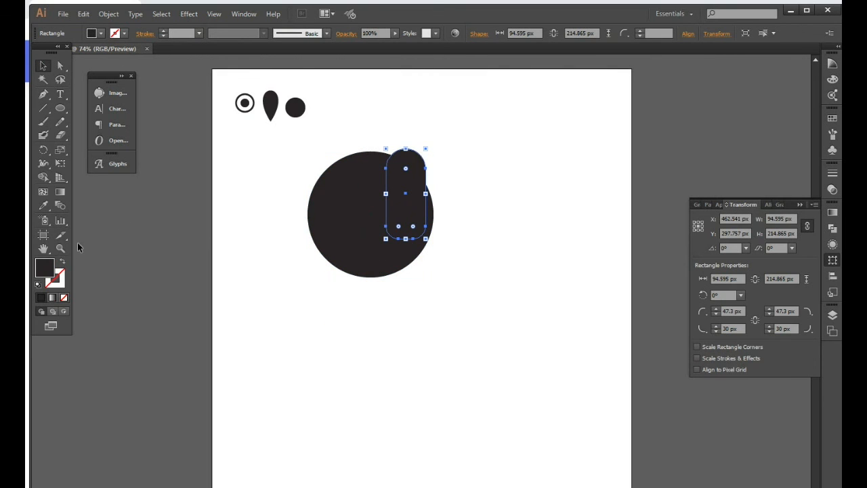
pyautogui.click(62, 263)
pyautogui.click(379, 271)
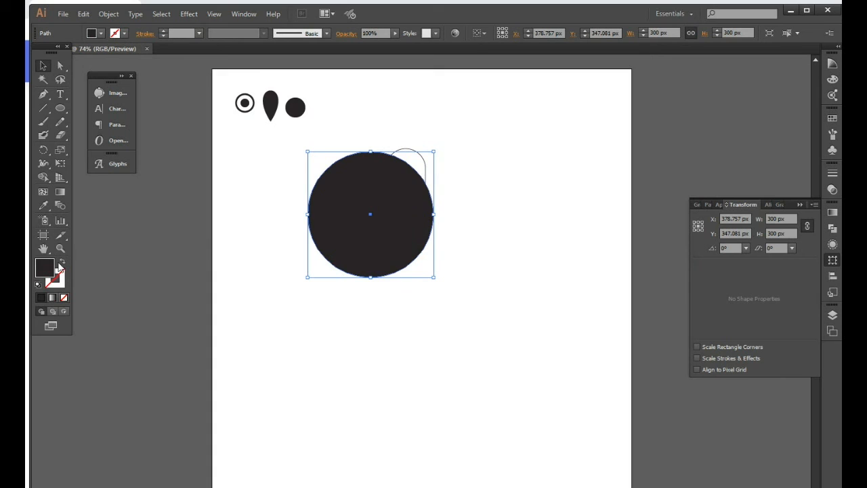
pyautogui.click(60, 263)
pyautogui.click(391, 343)
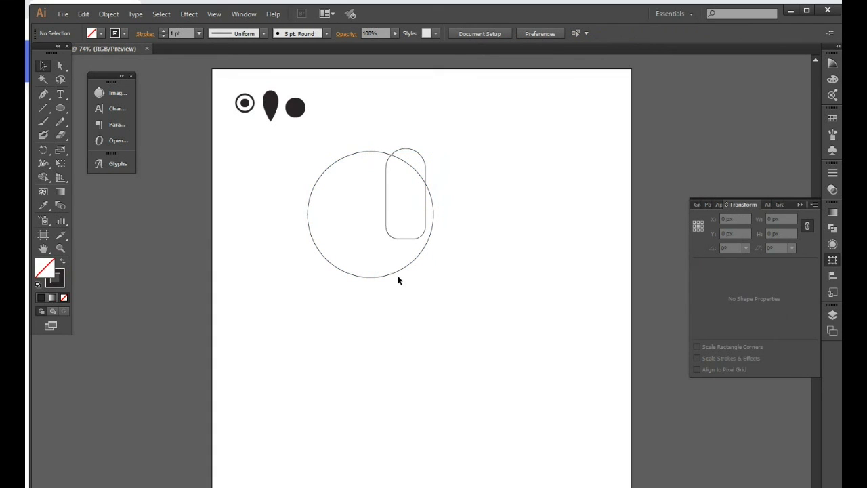
# Duplicate the large circle outline straight down eight times at an even spacing of about 18 px
pyautogui.click(398, 277)
pyautogui.click(392, 276)
pyautogui.moveTo(392, 275); pyautogui.dragTo(393, 281)
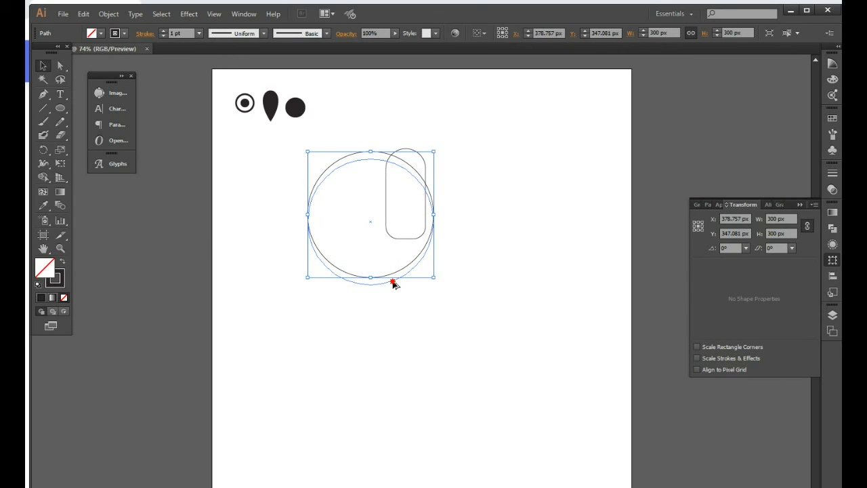
pyautogui.moveTo(393, 282); pyautogui.dragTo(393, 282)
pyautogui.hotkey('ctrl', 'd')
pyautogui.hotkey('ctrl', 'd')
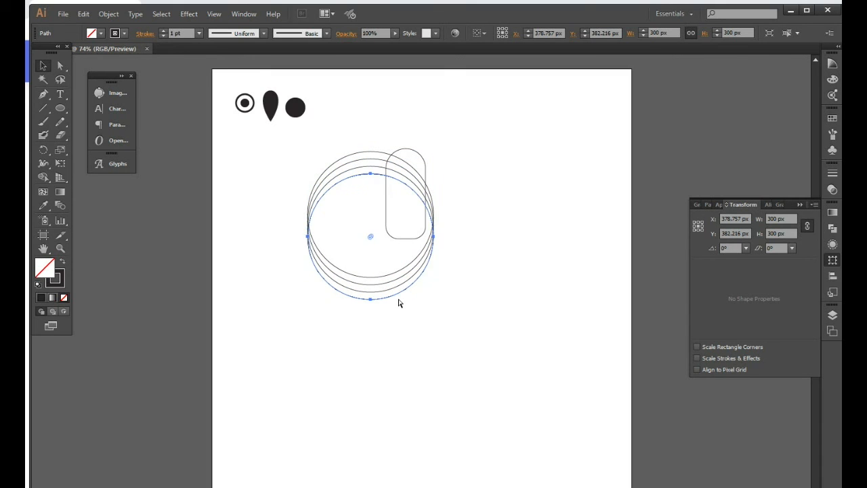
pyautogui.hotkey('ctrl', 'd')
pyautogui.hotkey('ctrl', 'd')
pyautogui.hotkey('ctrl', 'd')
pyautogui.hotkey('ctrl', 'd')
pyautogui.hotkey('ctrl', 'd')
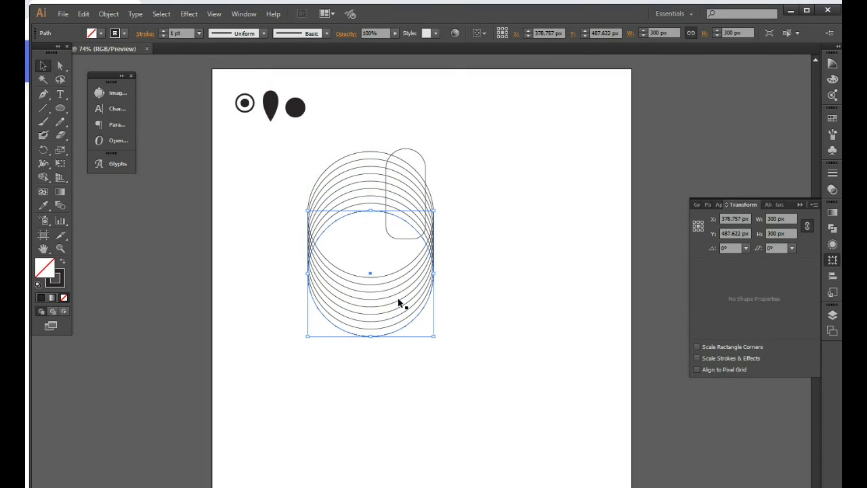
pyautogui.click(419, 354)
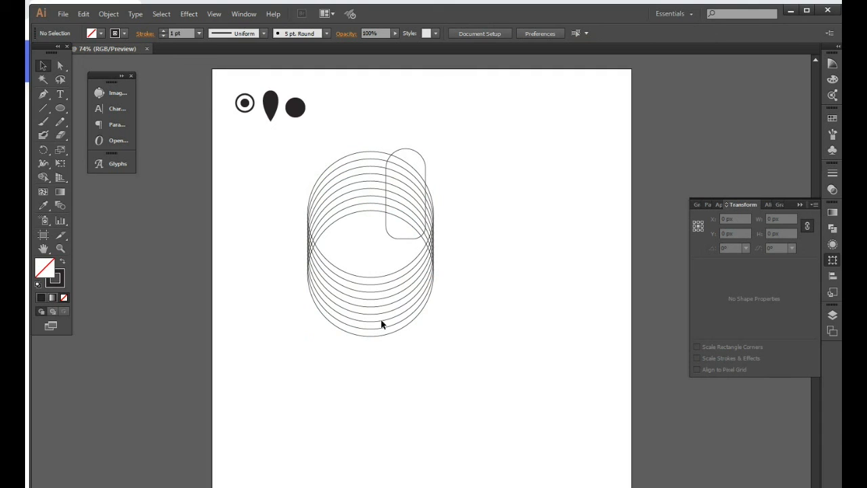
# Set the stroke weight of all the stacked circles and the rounded rectangle to 2 pt
pyautogui.moveTo(406, 149); pyautogui.dragTo(391, 210)
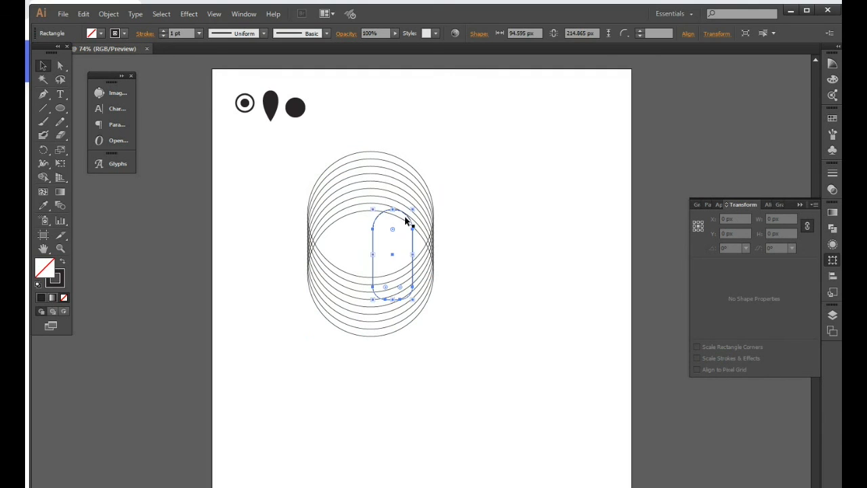
pyautogui.hotkey('ctrl', 'z')
pyautogui.moveTo(378, 107); pyautogui.dragTo(410, 248)
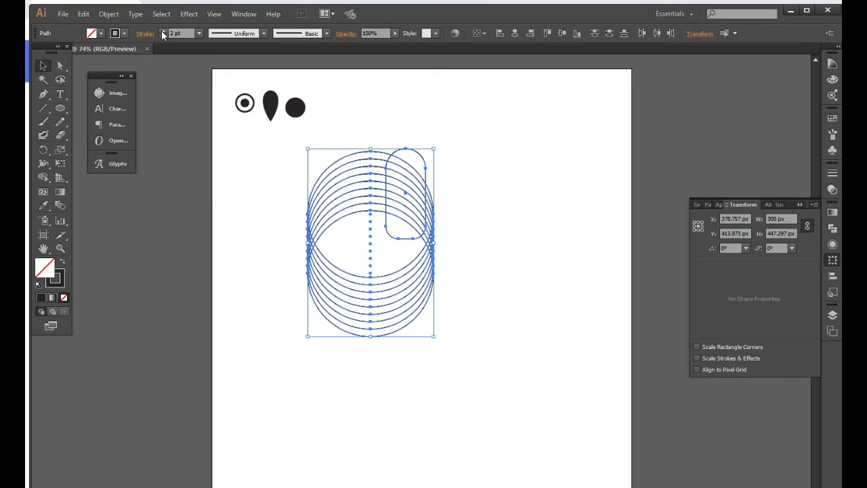
pyautogui.click(520, 325)
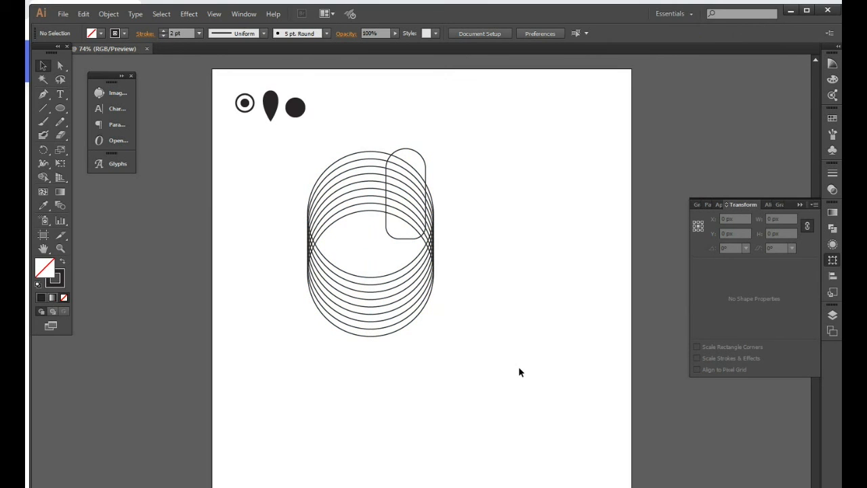
# Swap fill and stroke on the stacked circles and the rounded rectangle so all are solid dark shapes without outlines
pyautogui.moveTo(444, 107); pyautogui.dragTo(371, 242)
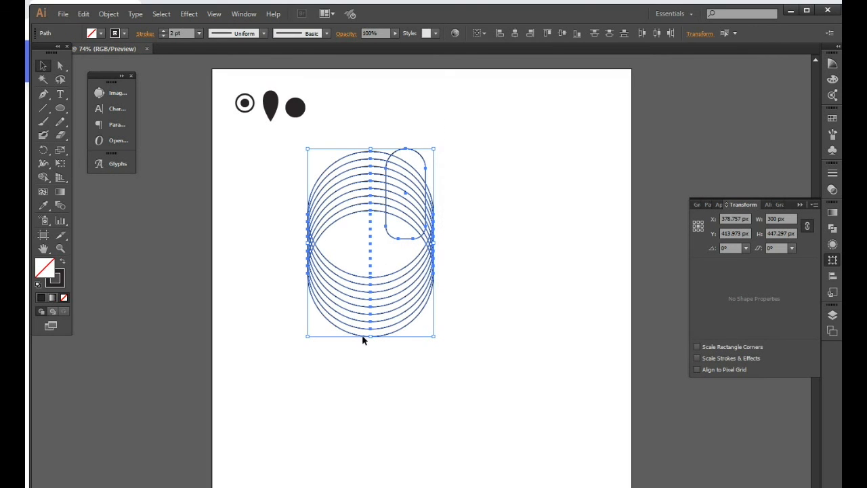
pyautogui.moveTo(336, 236); pyautogui.dragTo(348, 133)
pyautogui.click(60, 262)
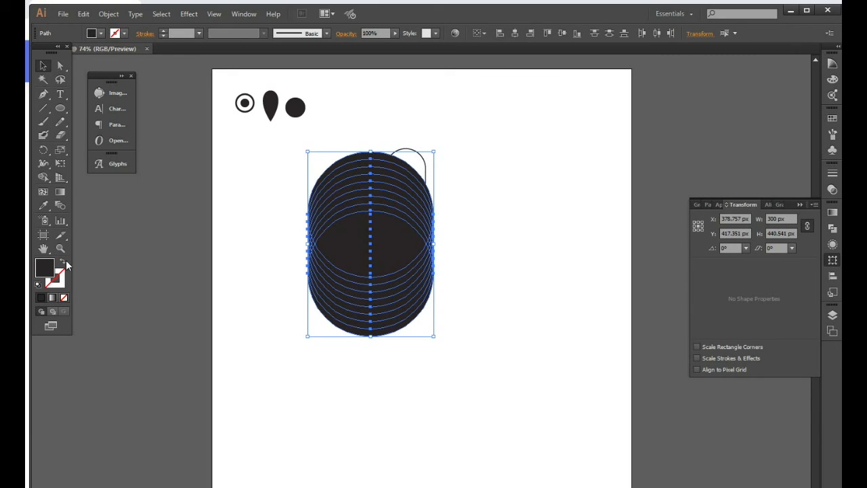
pyautogui.click(411, 151)
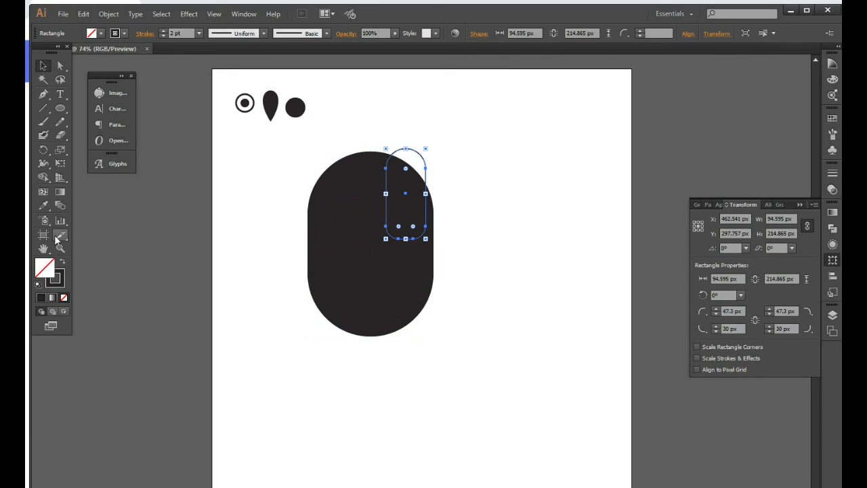
pyautogui.click(62, 261)
# Duplicate the solid rounded rectangle to the empty area right of the circle stack
pyautogui.moveTo(493, 302); pyautogui.dragTo(339, 136)
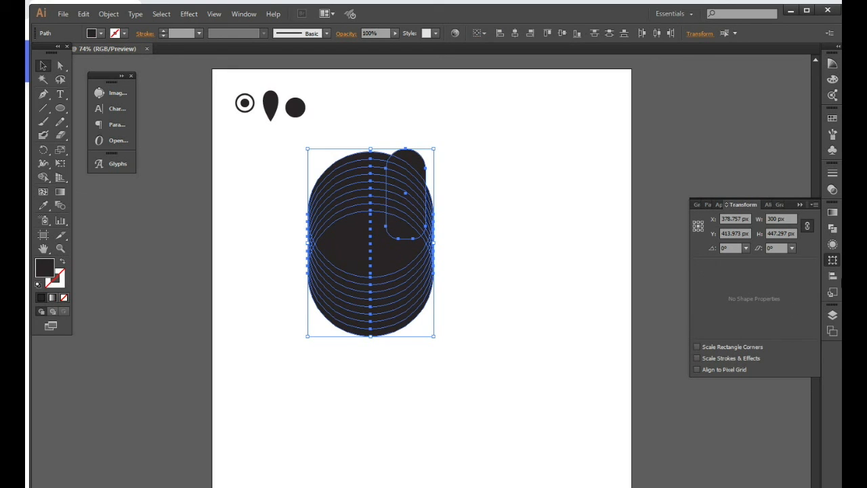
pyautogui.click(520, 221)
pyautogui.click(410, 153)
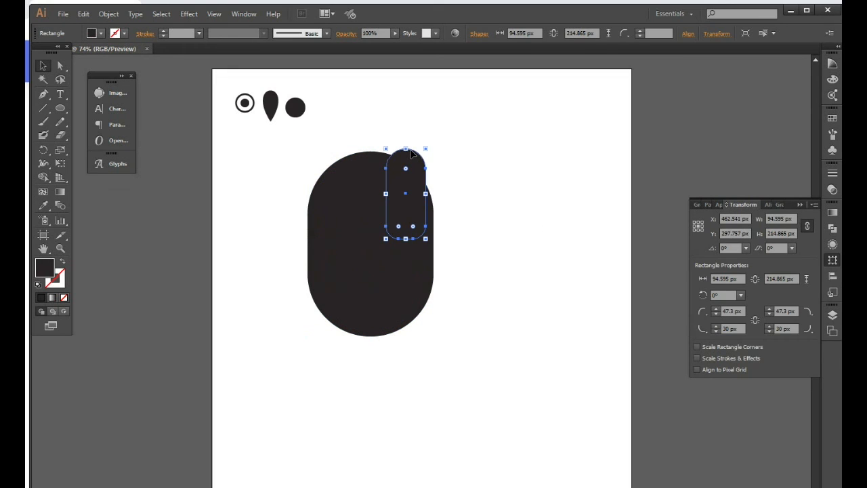
pyautogui.moveTo(415, 155); pyautogui.dragTo(514, 157)
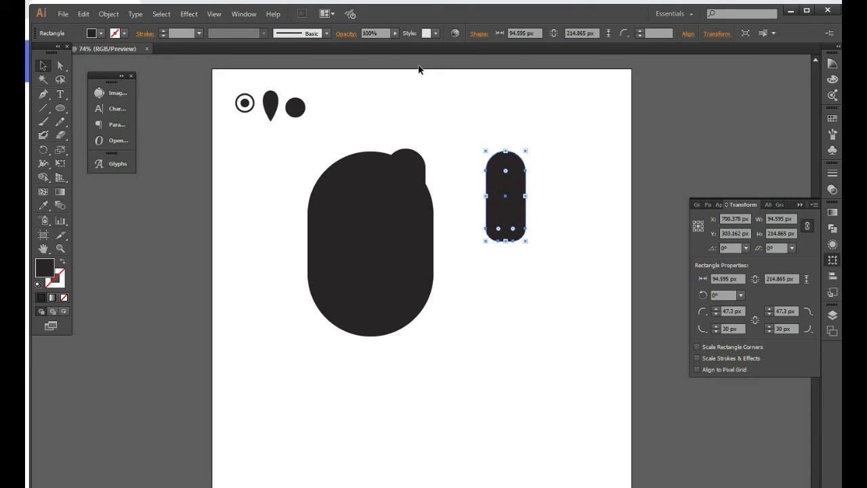
pyautogui.moveTo(415, 52); pyautogui.dragTo(412, 60)
# Divide the stacked circles and the overlapping rounded rectangle with Pathfinder Divide, and ungroup the resulting pieces
pyautogui.moveTo(400, 109); pyautogui.dragTo(400, 196)
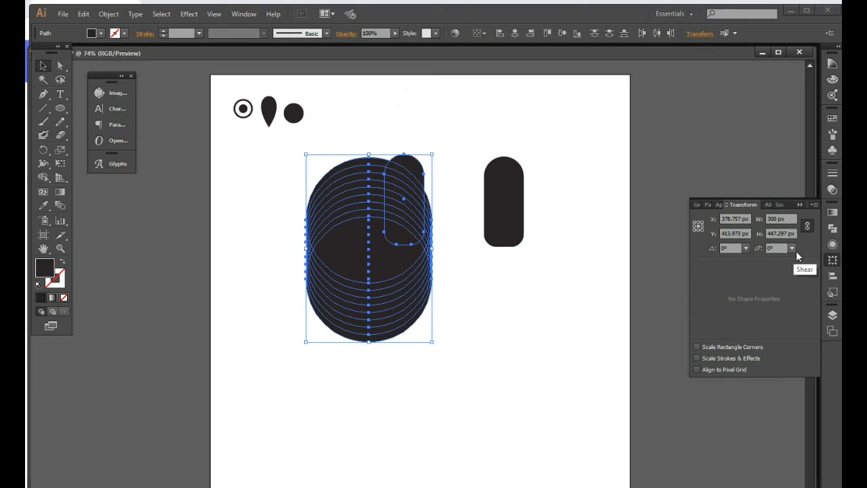
pyautogui.click(833, 229)
pyautogui.click(702, 260)
pyautogui.rightClick(400, 197)
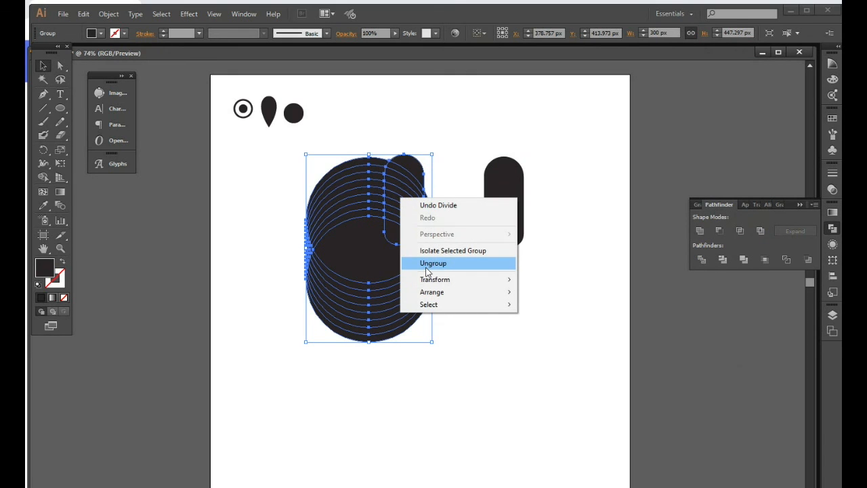
pyautogui.click(438, 267)
# Delete all the divided circle pieces lying outside the rounded rectangle
pyautogui.moveTo(409, 389); pyautogui.dragTo(363, 286)
pyautogui.press('Delete')
pyautogui.moveTo(434, 182); pyautogui.dragTo(431, 271)
pyautogui.press('Delete')
pyautogui.moveTo(358, 131); pyautogui.dragTo(359, 286)
pyautogui.press('Delete')
pyautogui.moveTo(241, 196); pyautogui.dragTo(340, 337)
pyautogui.press('Delete')
pyautogui.moveTo(459, 331); pyautogui.dragTo(420, 256)
pyautogui.press('Delete')
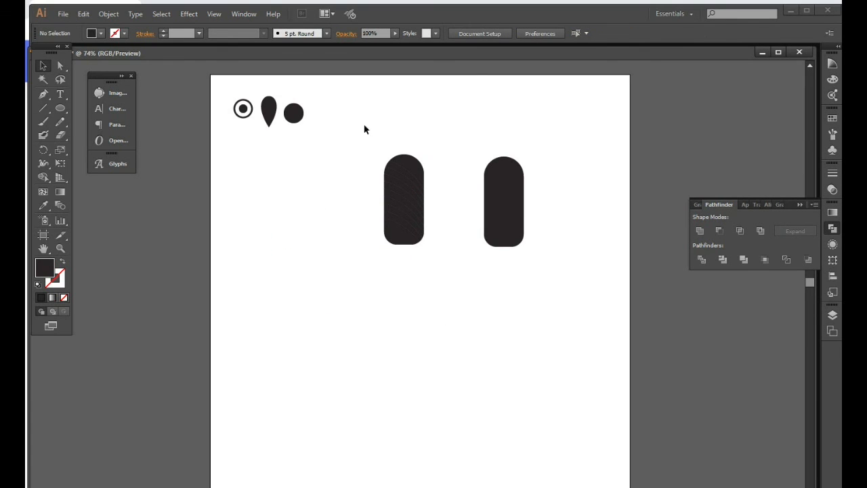
# Swap fill and stroke on the remaining rounded rectangle pieces so they form an unfilled pattern of curved lines
pyautogui.moveTo(364, 125); pyautogui.dragTo(418, 268)
pyautogui.click(62, 262)
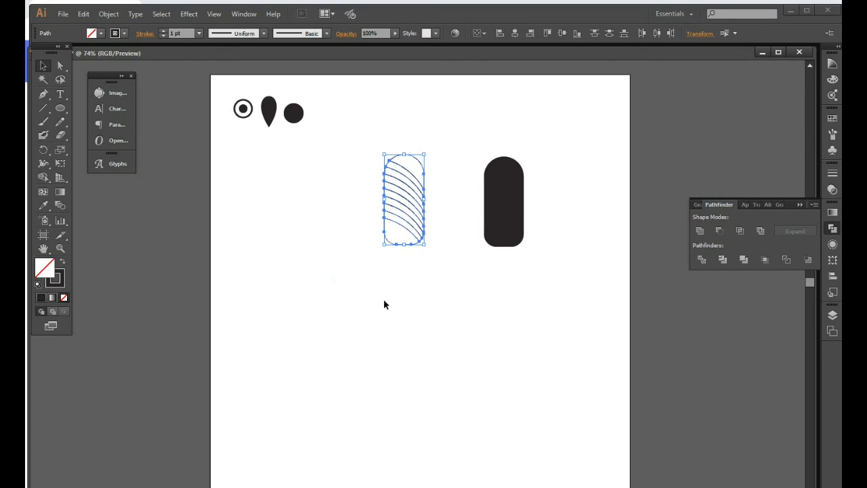
pyautogui.click(393, 310)
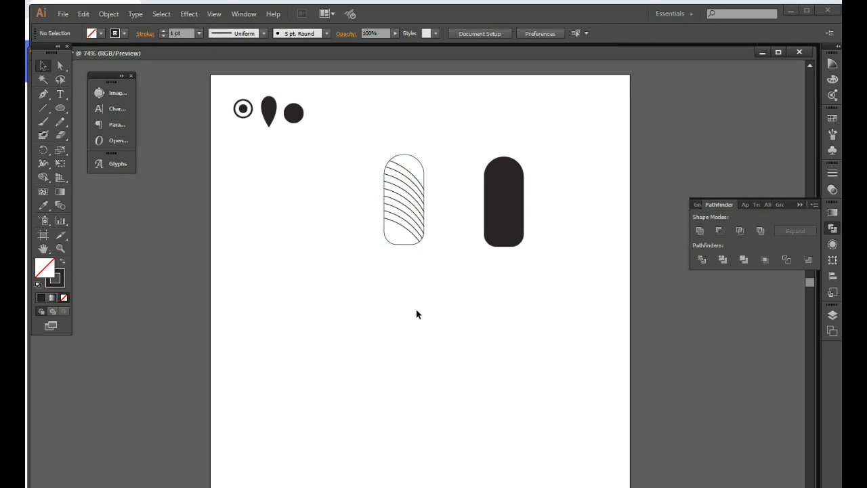
# Move the lowest piece out of the curved-line rectangle, and undo that move
pyautogui.moveTo(416, 311); pyautogui.dragTo(392, 150)
pyautogui.click(407, 246)
pyautogui.moveTo(411, 248); pyautogui.dragTo(397, 304)
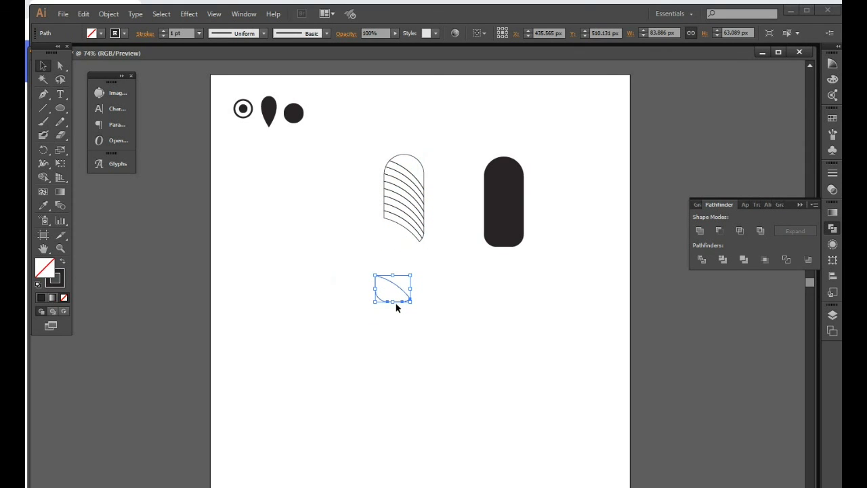
pyautogui.hotkey('ctrl', 'z')
# Turn the solid duplicate rounded rectangle into an unfilled outline and set its stroke weight to 5 pt
pyautogui.click(499, 274)
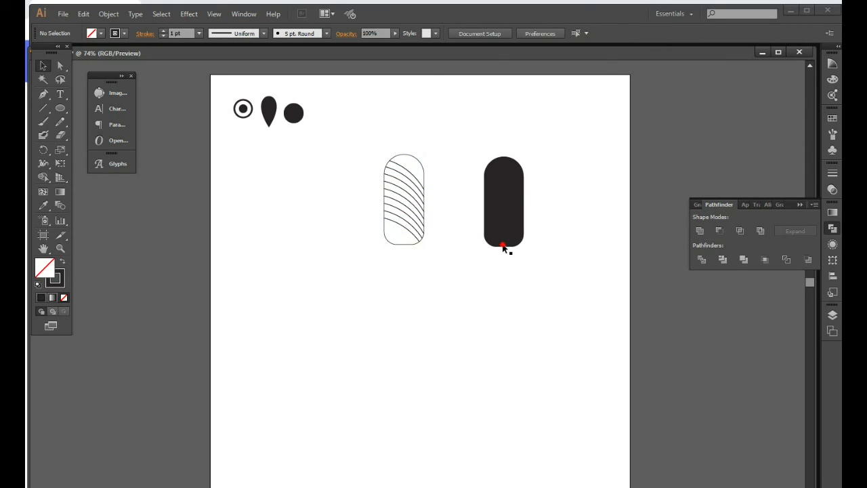
pyautogui.click(503, 247)
pyautogui.click(62, 262)
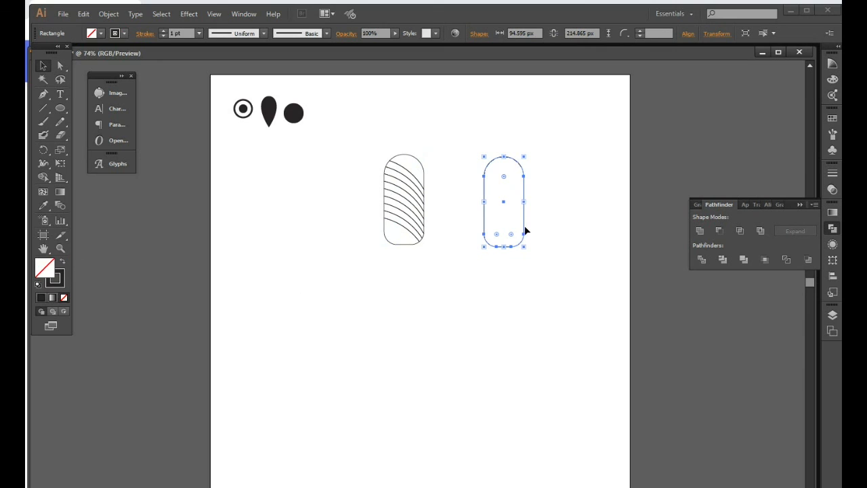
pyautogui.click(164, 30)
pyautogui.click(164, 30)
pyautogui.click(164, 31)
pyautogui.click(164, 31)
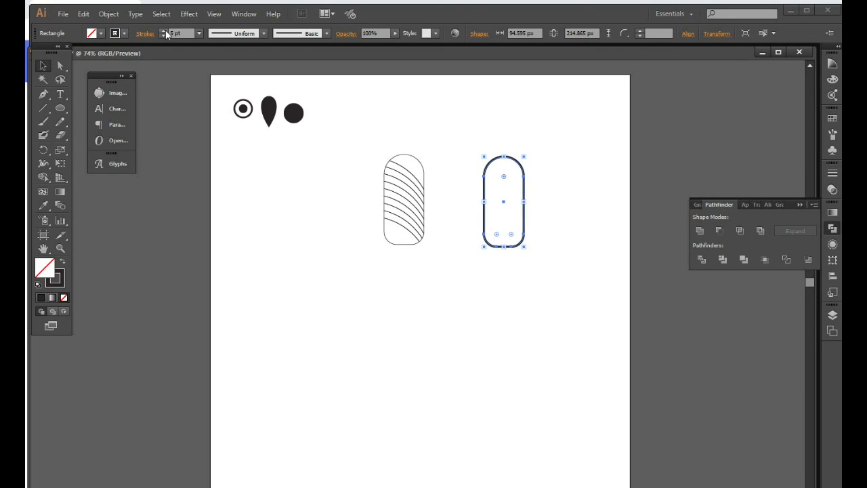
# Set the stroke weight of the curved-line rectangle pieces to 2 pt
pyautogui.click(407, 304)
pyautogui.moveTo(407, 304); pyautogui.dragTo(368, 177)
pyautogui.click(163, 29)
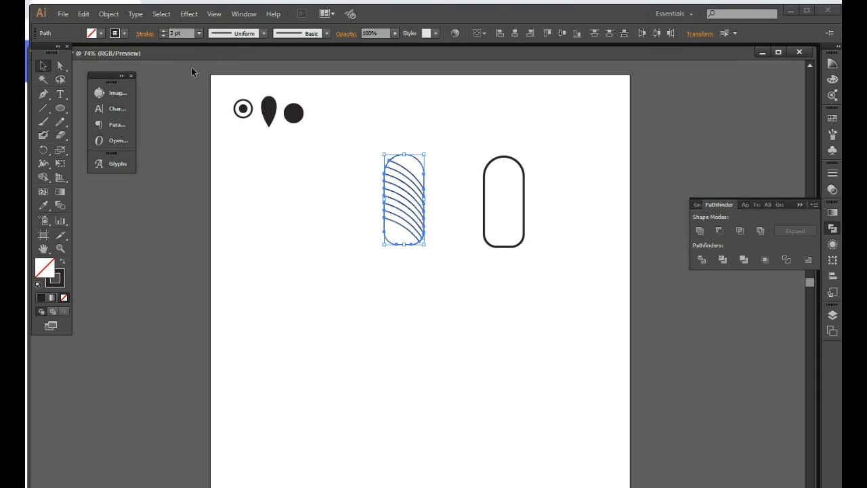
pyautogui.click(386, 275)
# Align the curved-line rectangle and the 5 pt outline on their horizontal and vertical centers so they overlap
pyautogui.moveTo(539, 318)
pyautogui.mouseDown()
pyautogui.moveTo(409, 199)
pyautogui.moveTo(387, 325)
pyautogui.moveTo(389, 145)
pyautogui.mouseUp()
pyautogui.press('a')
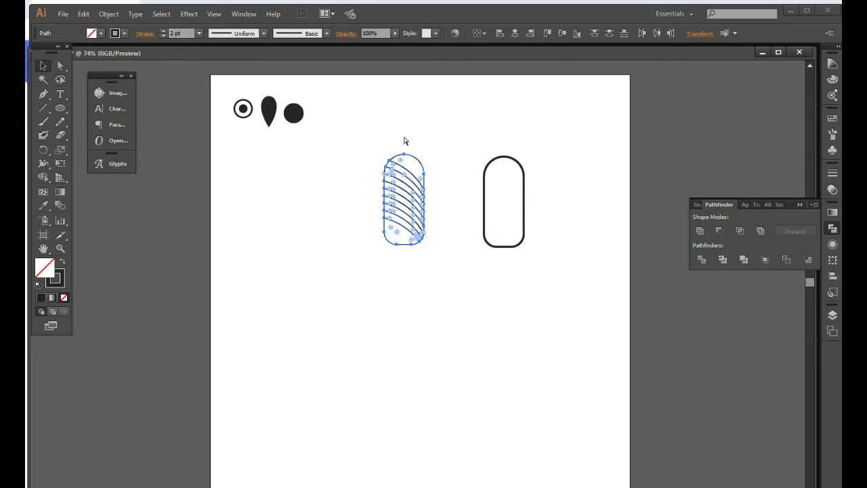
pyautogui.press('v')
pyautogui.moveTo(559, 314)
pyautogui.mouseDown()
pyautogui.moveTo(475, 265)
pyautogui.moveTo(389, 162)
pyautogui.mouseUp()
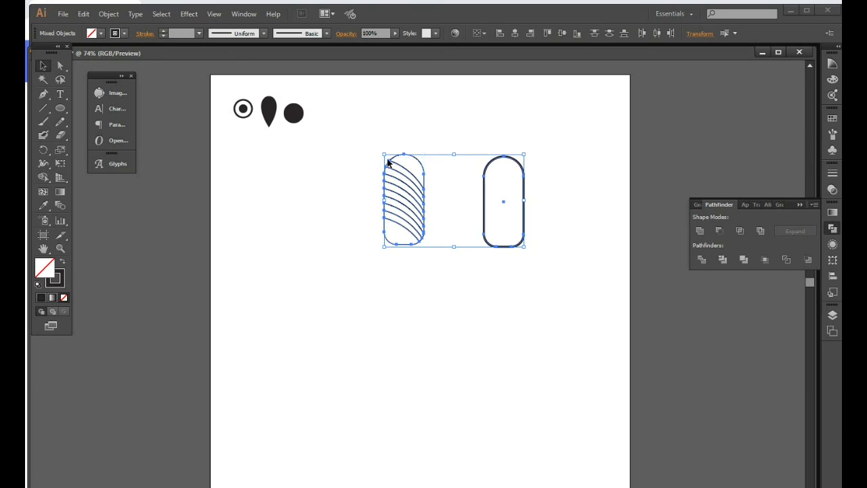
pyautogui.click(515, 34)
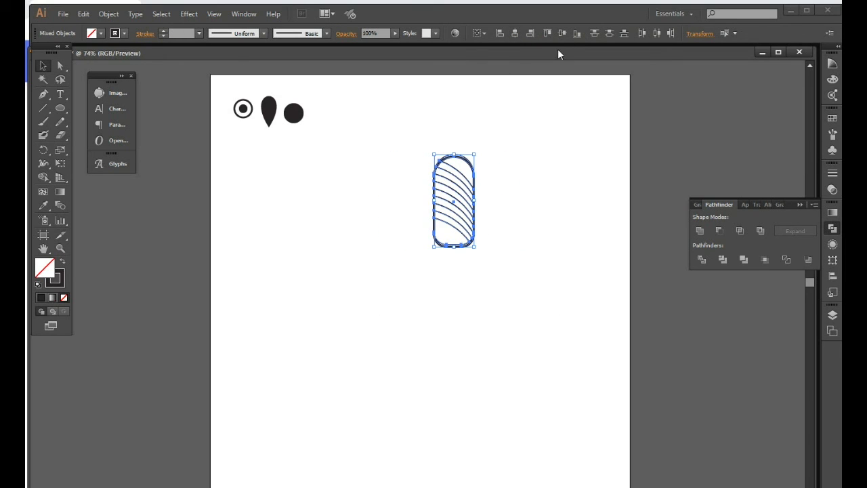
pyautogui.click(565, 33)
pyautogui.click(363, 290)
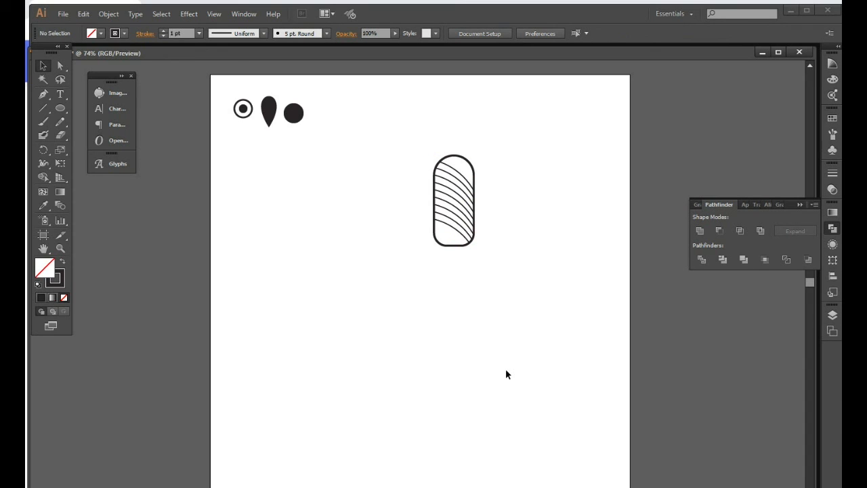
# Group the outline with its curved-line pieces and scale the group down to about 64 × 144 px
pyautogui.moveTo(519, 355)
pyautogui.mouseDown()
pyautogui.moveTo(392, 136)
pyautogui.moveTo(397, 129)
pyautogui.mouseUp()
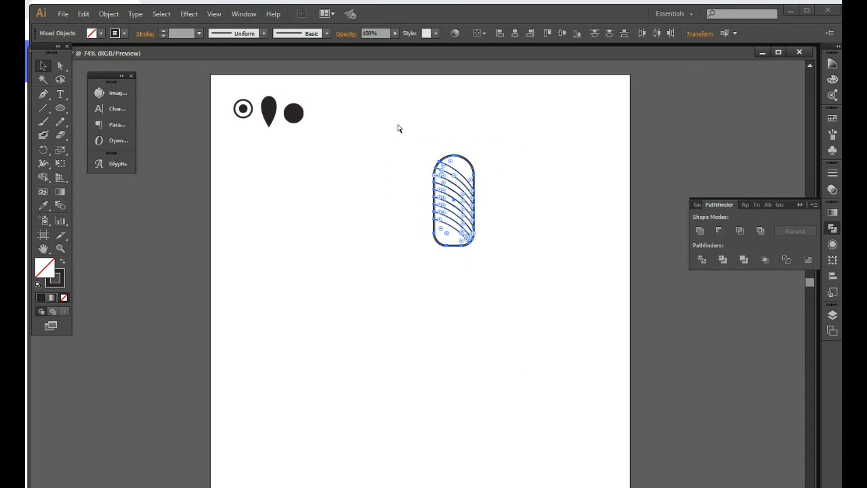
pyautogui.hotkey('ctrl', 'g')
pyautogui.moveTo(477, 249); pyautogui.dragTo(462, 218)
pyautogui.click(452, 264)
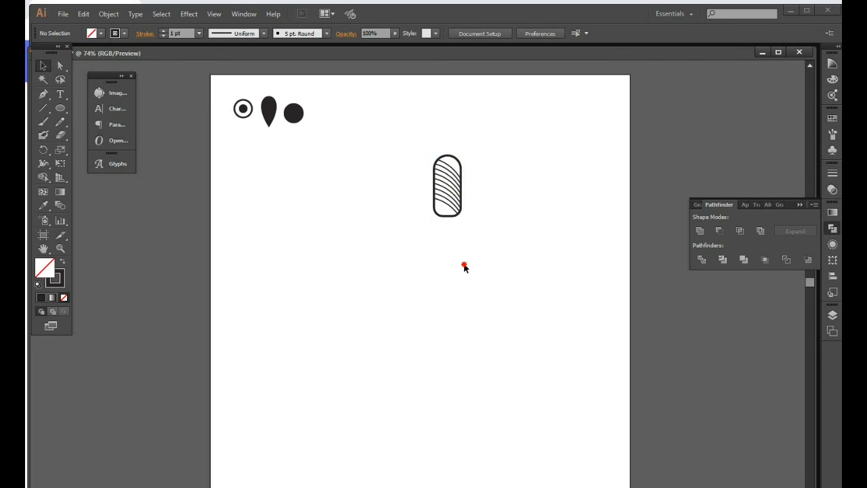
# Move the striped rounded rectangle group beside the solid circle in the row of small shapes
pyautogui.click(434, 183)
pyautogui.moveTo(449, 196); pyautogui.dragTo(333, 110)
pyautogui.moveTo(453, 196); pyautogui.dragTo(333, 123)
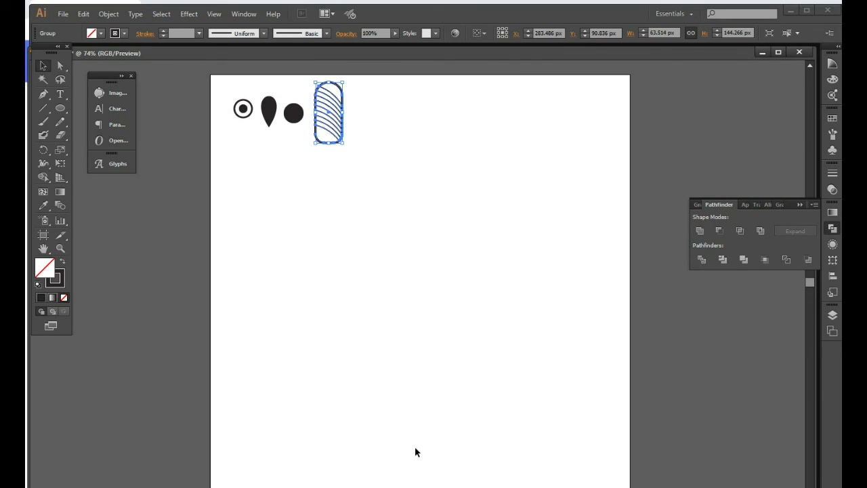
# Draw an open S-shaped curve with the Pen tool in the middle of the artboard, rising to a vertical tip
pyautogui.click(43, 93)
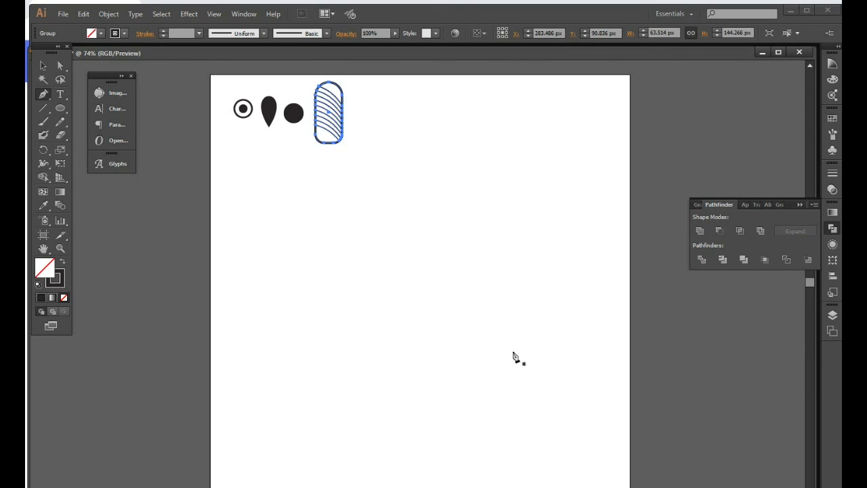
pyautogui.click(379, 305)
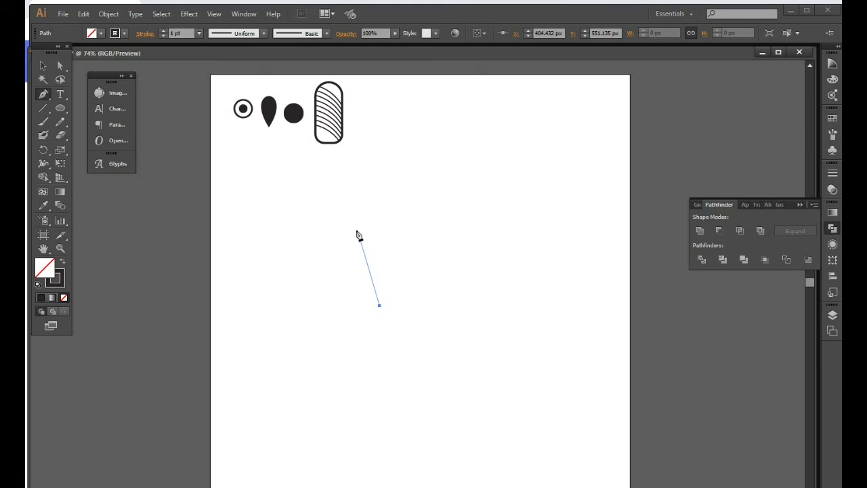
pyautogui.moveTo(373, 231); pyautogui.dragTo(425, 181)
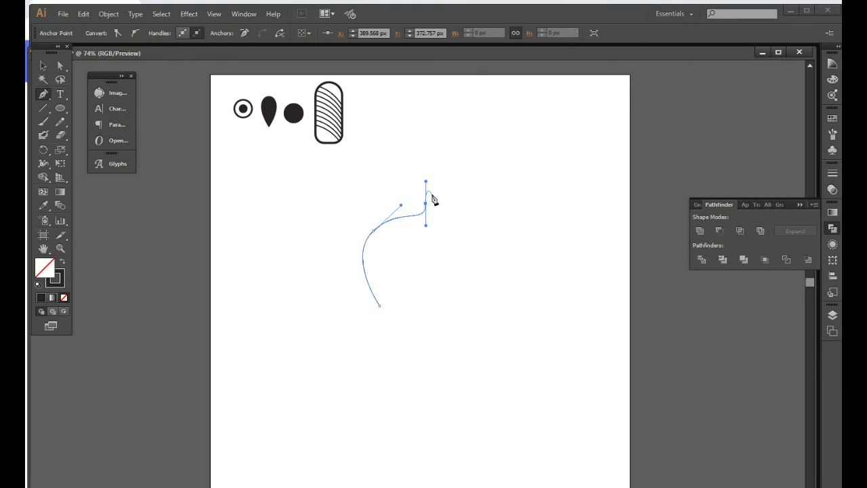
# Nudge the S-curve's anchor upward, and resize the whole curve so it is shorter and slightly wider
pyautogui.press('a')
pyautogui.press('Up')
pyautogui.press('Up')
pyautogui.press('Up')
pyautogui.press('Up')
pyautogui.press('Up')
pyautogui.press('Up')
pyautogui.press('Up')
pyautogui.press('Up')
pyautogui.click(42, 66)
pyautogui.click(436, 357)
pyautogui.moveTo(434, 362); pyautogui.dragTo(318, 170)
pyautogui.moveTo(395, 189); pyautogui.dragTo(397, 215)
pyautogui.moveTo(427, 260); pyautogui.dragTo(441, 260)
# Nudge the S-curve's upper end anchor upward and about 26 px to the left
pyautogui.press('a')
pyautogui.moveTo(397, 191); pyautogui.dragTo(463, 257)
pyautogui.press('Up')
pyautogui.press('Up')
pyautogui.press('Up')
pyautogui.press('Up')
pyautogui.press('Up')
pyautogui.press('Up')
pyautogui.press('Up')
pyautogui.press('Up')
pyautogui.press('Up')
pyautogui.press('Up')
pyautogui.press('Up')
pyautogui.press('Up')
pyautogui.press('Up')
pyautogui.press('Up')
pyautogui.press('Up')
pyautogui.press('Up')
pyautogui.press('Up')
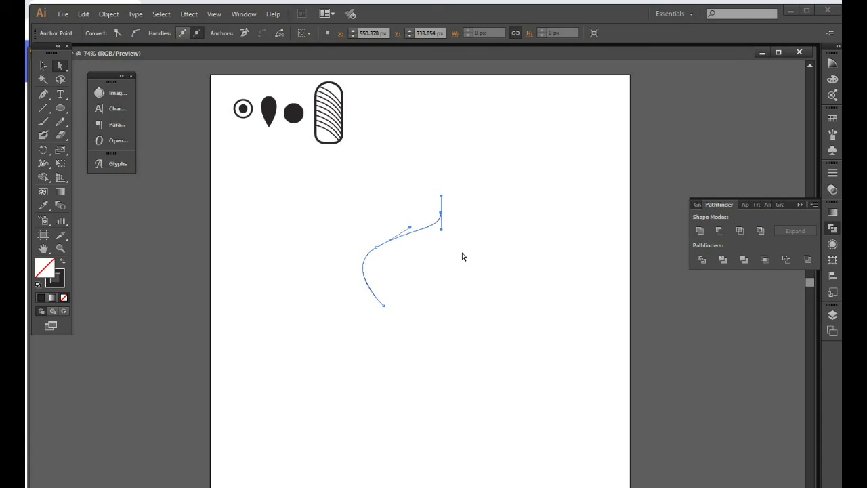
pyautogui.press('Left')
pyautogui.press('Left')
pyautogui.press('Left')
pyautogui.press('Left')
pyautogui.press('Left')
pyautogui.press('Left')
pyautogui.press('Left')
pyautogui.press('Left')
pyautogui.press('Left')
pyautogui.press('Left')
pyautogui.press('Left')
pyautogui.press('Left')
pyautogui.press('Left')
pyautogui.press('Left')
pyautogui.press('Left')
pyautogui.press('Left')
pyautogui.press('Left')
pyautogui.press('Left')
pyautogui.press('Left')
pyautogui.press('Left')
pyautogui.press('Left')
pyautogui.press('Left')
# Nudge the S-curve's lower end anchor to the left so its lower bend tapers less inward
pyautogui.moveTo(402, 323); pyautogui.dragTo(361, 300)
pyautogui.press('Left')
pyautogui.press('Left')
pyautogui.press('Left')
pyautogui.press('Left')
pyautogui.press('Left')
pyautogui.press('Left')
pyautogui.press('Left')
pyautogui.press('Left')
pyautogui.press('Left')
pyautogui.press('Left')
pyautogui.press('Left')
pyautogui.press('Left')
pyautogui.press('Left')
pyautogui.press('Left')
pyautogui.press('Left')
pyautogui.press('Left')
pyautogui.press('Left')
pyautogui.press('Left')
pyautogui.press('Left')
pyautogui.press('Left')
pyautogui.press('Left')
pyautogui.press('Left')
pyautogui.press('Left')
pyautogui.press('Left')
pyautogui.press('Left')
pyautogui.press('Left')
pyautogui.press('Left')
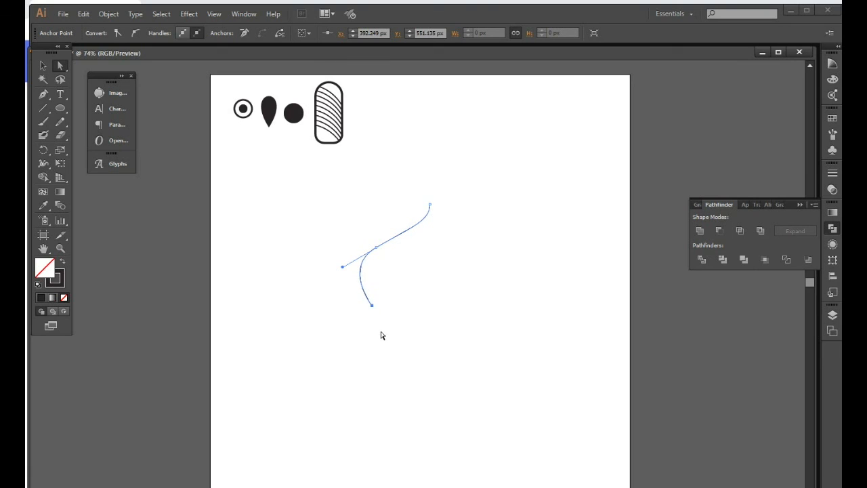
# Create a mirrored copy of the S-curve by reflecting it across the vertical axis
pyautogui.click(43, 65)
pyautogui.moveTo(415, 377); pyautogui.dragTo(289, 194)
pyautogui.rightClick(397, 230)
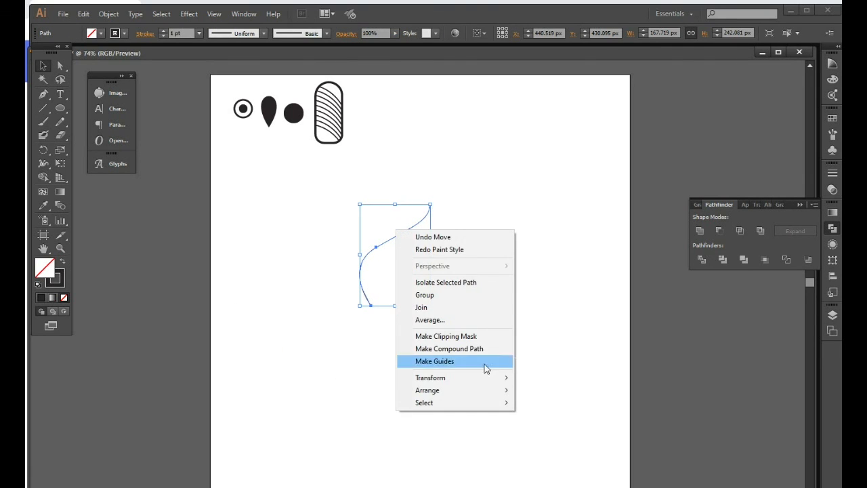
pyautogui.moveTo(492, 381)
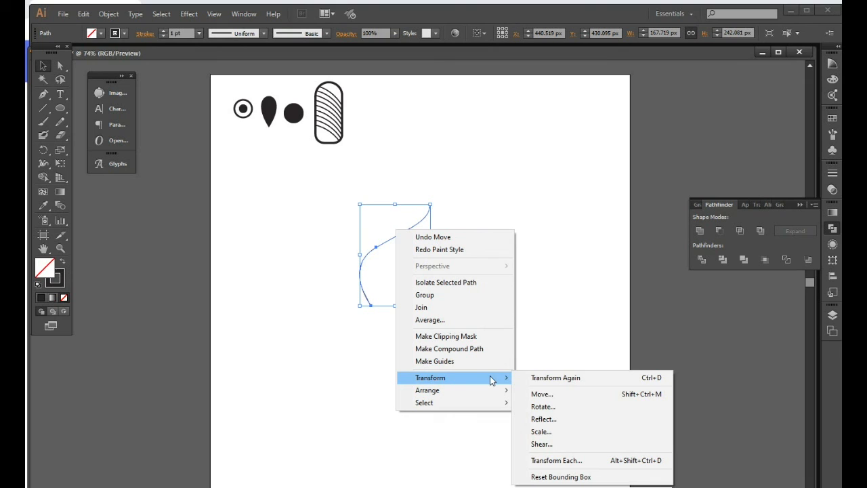
pyautogui.click(563, 426)
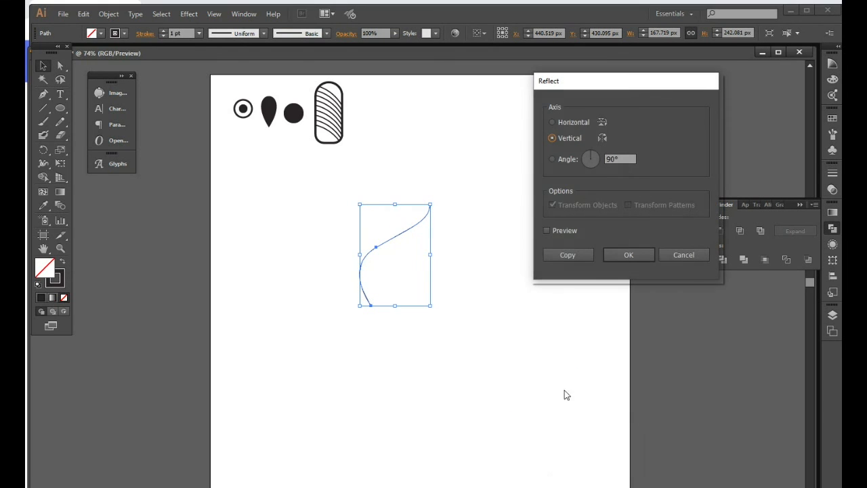
pyautogui.click(568, 139)
pyautogui.click(568, 254)
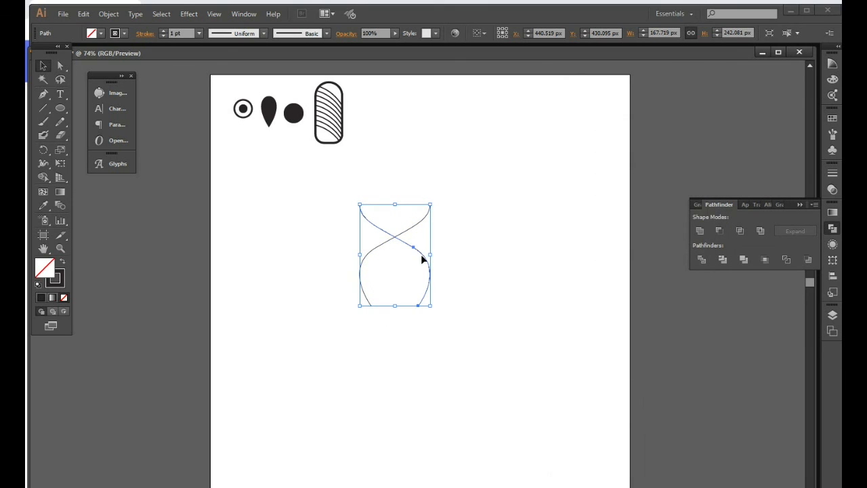
# Move the mirrored copy horizontally to the right until the two upper tips meet in a dome outline
pyautogui.moveTo(425, 257)
pyautogui.mouseDown()
pyautogui.moveTo(482, 248)
pyautogui.moveTo(495, 263)
pyautogui.mouseUp()
pyautogui.moveTo(536, 363); pyautogui.dragTo(356, 298)
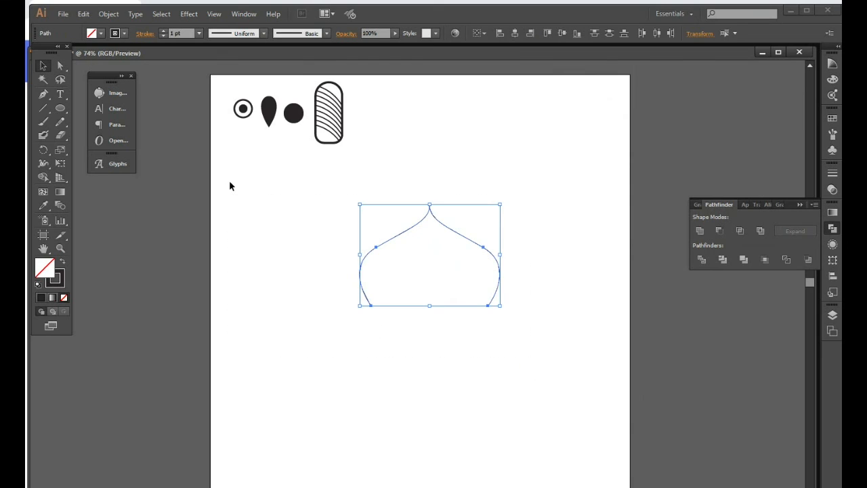
pyautogui.click(410, 352)
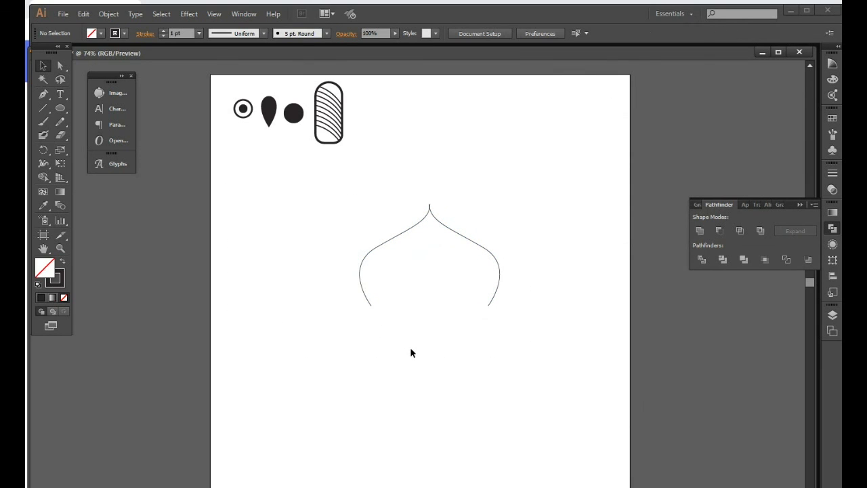
# Join the upper end anchors of the S-curve and its mirrored copy into one continuous dome path
pyautogui.moveTo(459, 353); pyautogui.dragTo(463, 226)
pyautogui.keyDown('ctrl'); pyautogui.click(440, 242); pyautogui.keyUp('ctrl')
pyautogui.keyDown('ctrl'); pyautogui.click(418, 275); pyautogui.keyUp('ctrl')
pyautogui.moveTo(406, 251); pyautogui.dragTo(406, 173)
pyautogui.moveTo(432, 328); pyautogui.dragTo(461, 216)
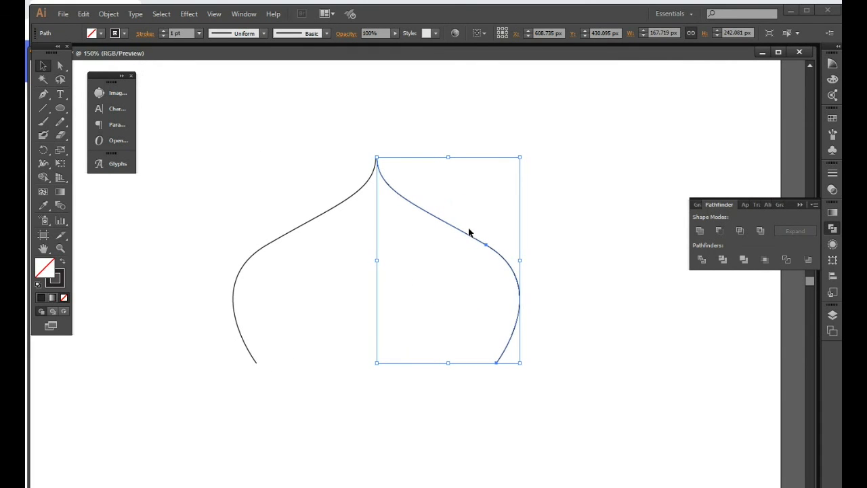
pyautogui.click(336, 145)
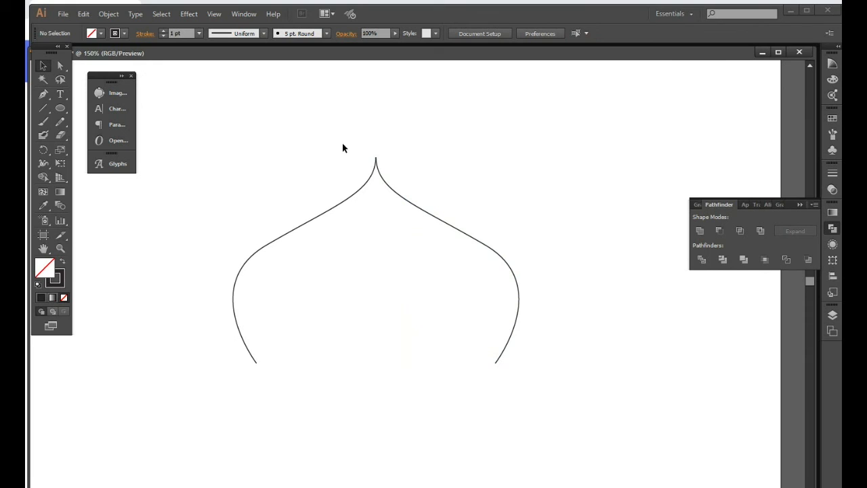
pyautogui.keyDown('ctrl'); pyautogui.click(402, 172); pyautogui.keyUp('ctrl')
pyautogui.keyDown('ctrl'); pyautogui.click(402, 172); pyautogui.keyUp('ctrl')
pyautogui.keyDown('ctrl'); pyautogui.click(408, 319); pyautogui.keyUp('ctrl')
pyautogui.keyDown('ctrl'); pyautogui.click(397, 418); pyautogui.keyUp('ctrl')
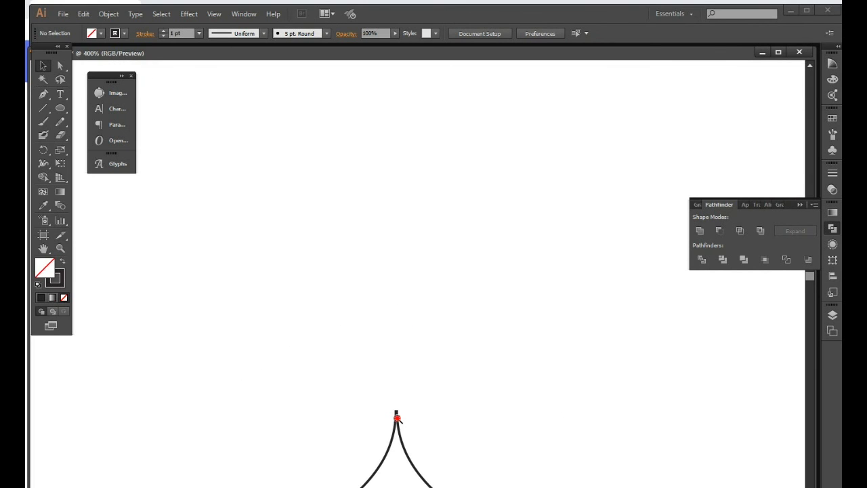
pyautogui.keyDown('ctrl'); pyautogui.click(397, 418); pyautogui.keyUp('ctrl')
pyautogui.keyDown('ctrl'); pyautogui.click(407, 287); pyautogui.keyUp('ctrl')
pyautogui.click(60, 66)
pyautogui.moveTo(425, 231); pyautogui.dragTo(509, 292)
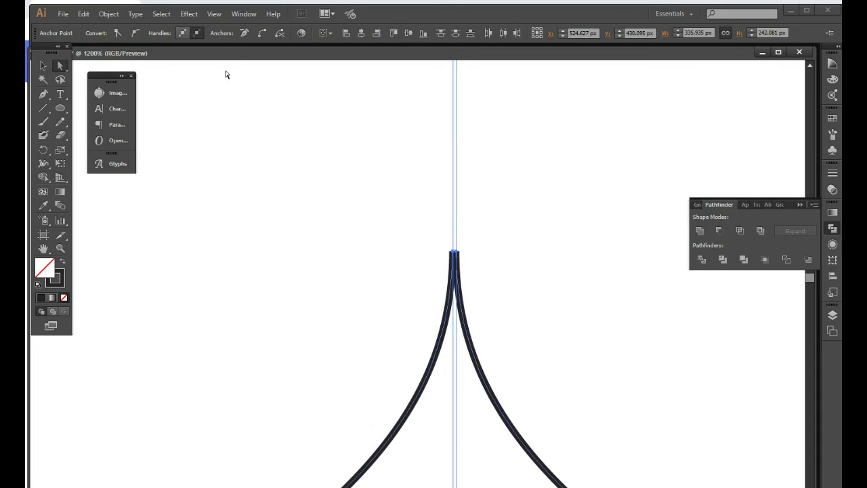
pyautogui.click(262, 33)
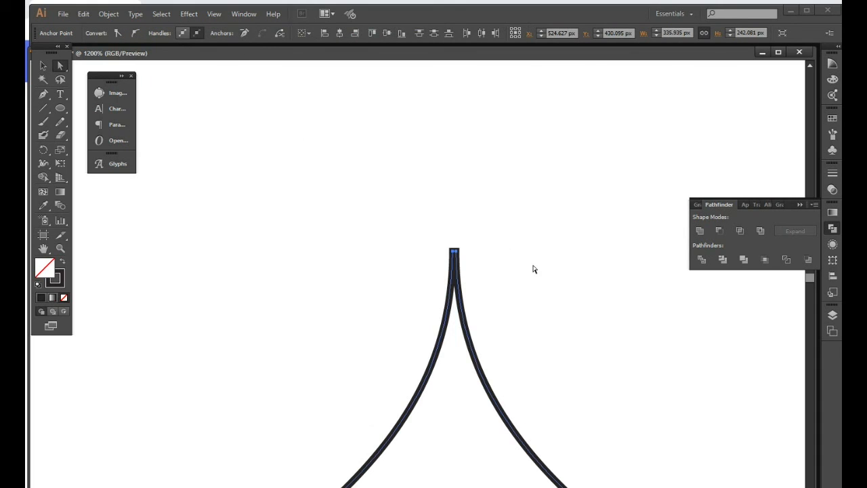
pyautogui.click(45, 65)
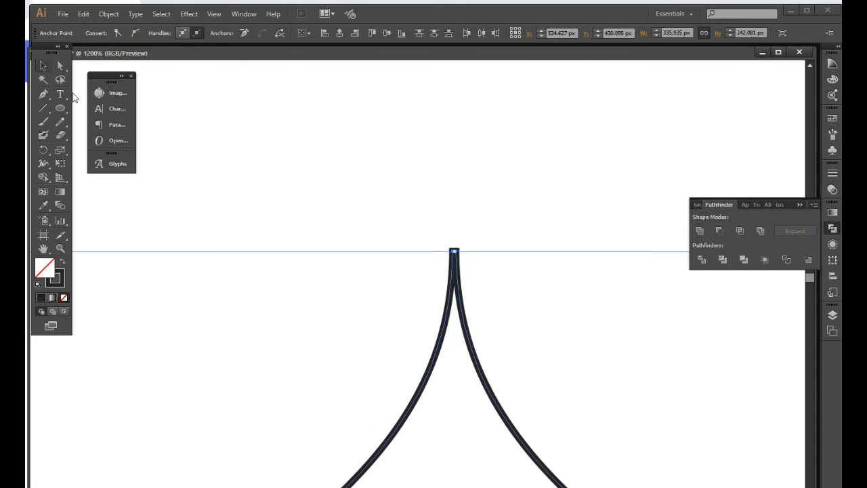
pyautogui.click(380, 320)
# Close the dome's open base with a straight edge and leave the shape as an unfilled black outline
pyautogui.keyDown('ctrl'); pyautogui.keyDown('alt'); pyautogui.click(381, 316); pyautogui.keyUp('alt'); pyautogui.keyUp('ctrl')
pyautogui.keyDown('ctrl'); pyautogui.keyDown('alt'); pyautogui.click(381, 316); pyautogui.keyUp('alt'); pyautogui.keyUp('ctrl')
pyautogui.keyDown('ctrl'); pyautogui.keyDown('alt'); pyautogui.click(381, 316); pyautogui.keyUp('alt'); pyautogui.keyUp('ctrl')
pyautogui.keyDown('ctrl'); pyautogui.keyDown('alt'); pyautogui.click(381, 315); pyautogui.keyUp('alt'); pyautogui.keyUp('ctrl')
pyautogui.keyDown('ctrl'); pyautogui.keyDown('alt'); pyautogui.click(381, 316); pyautogui.keyUp('alt'); pyautogui.keyUp('ctrl')
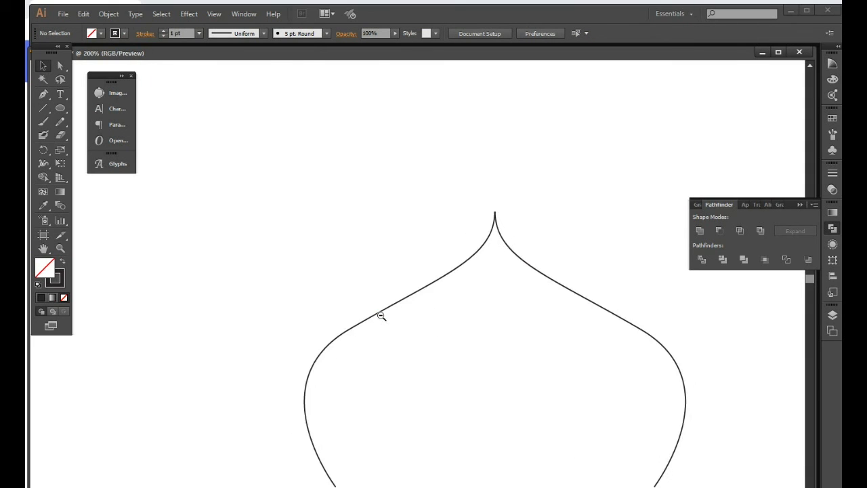
pyautogui.keyDown('ctrl'); pyautogui.keyDown('alt'); pyautogui.click(381, 316); pyautogui.keyUp('alt'); pyautogui.keyUp('ctrl')
pyautogui.keyDown('ctrl'); pyautogui.keyDown('alt'); pyautogui.click(381, 316); pyautogui.keyUp('alt'); pyautogui.keyUp('ctrl')
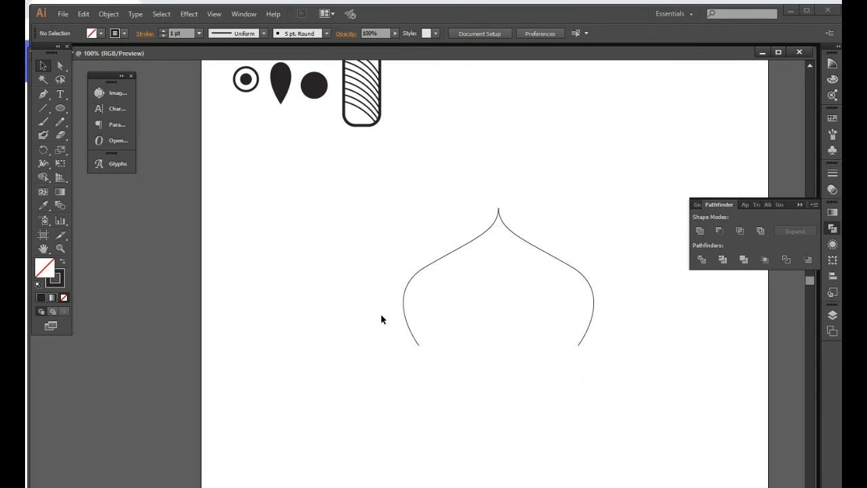
pyautogui.click(610, 406)
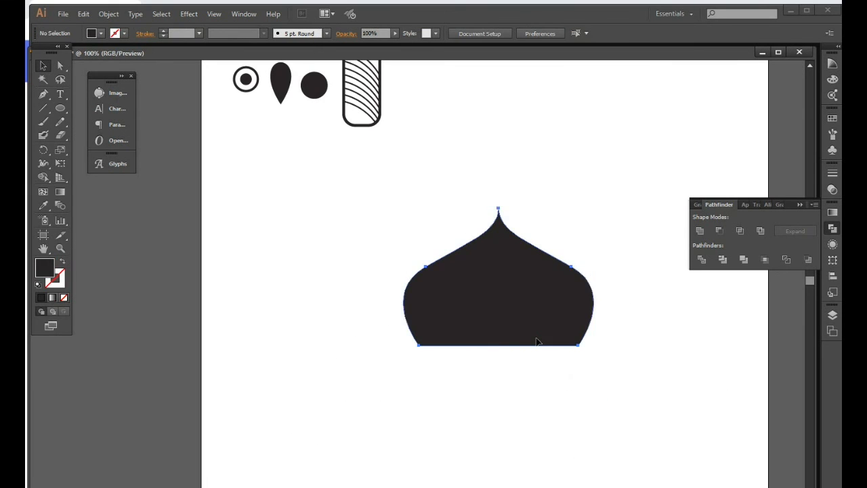
pyautogui.click(537, 339)
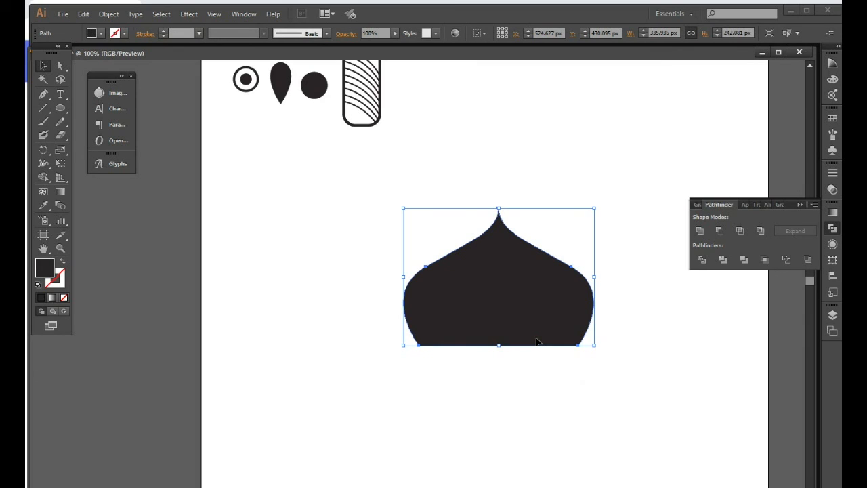
pyautogui.click(500, 383)
pyautogui.click(495, 330)
pyautogui.click(61, 262)
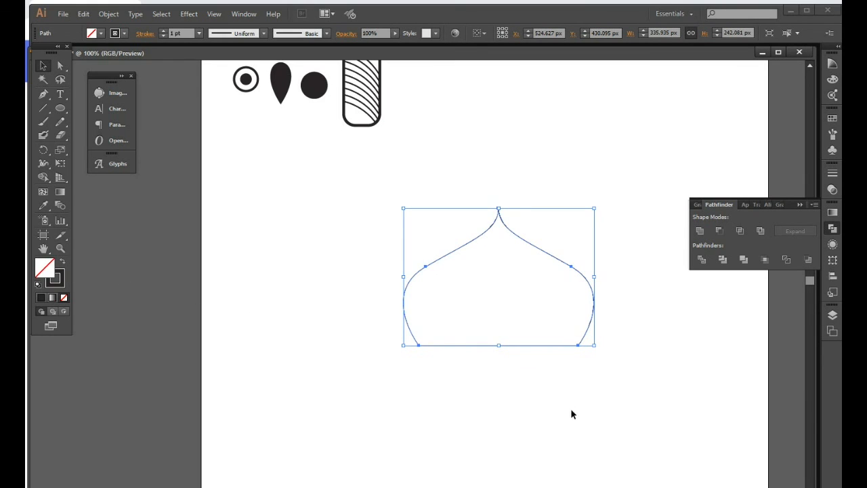
# Set the dome outline's stroke weight to 5 pt
pyautogui.click(165, 31)
pyautogui.click(166, 31)
pyautogui.click(165, 32)
pyautogui.click(165, 32)
pyautogui.click(165, 31)
pyautogui.click(165, 31)
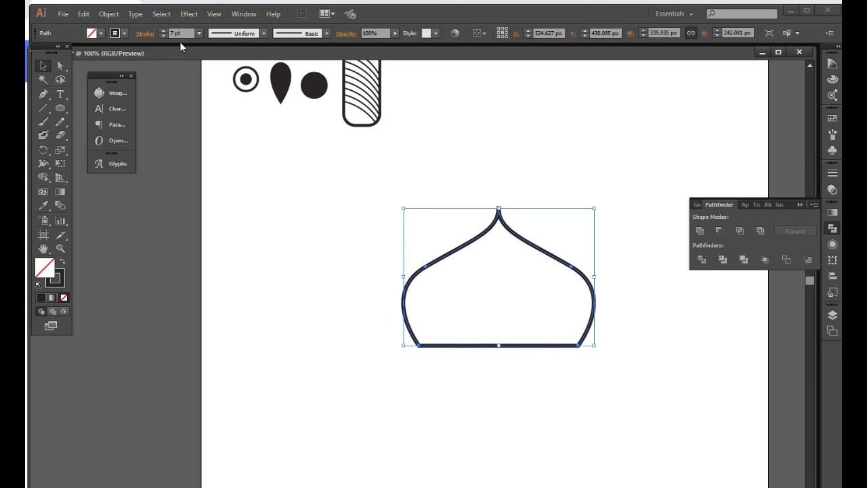
pyautogui.click(164, 36)
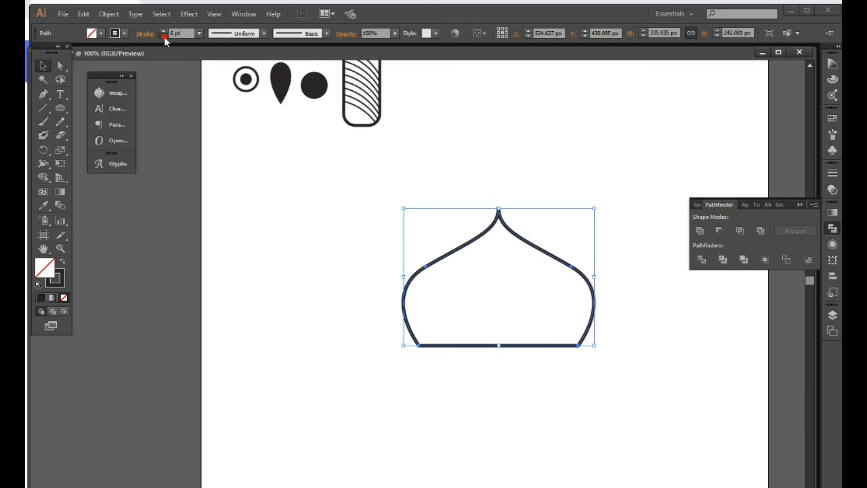
pyautogui.click(164, 36)
pyautogui.click(509, 395)
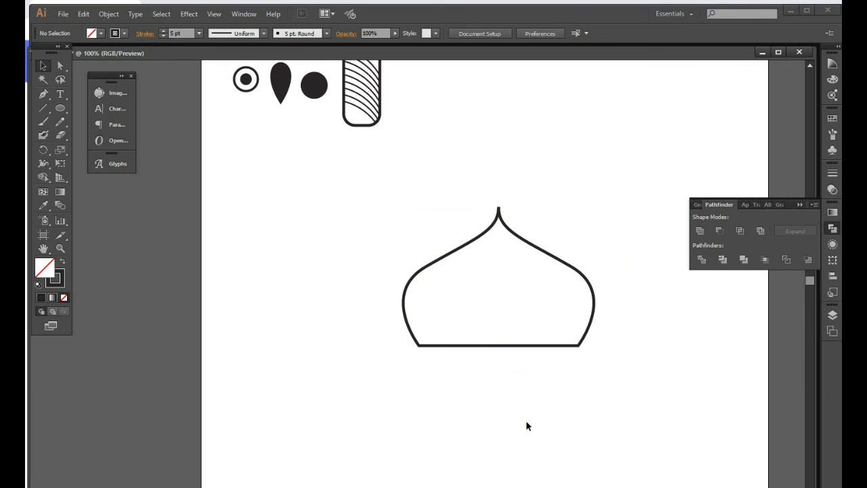
pyautogui.moveTo(551, 439); pyautogui.dragTo(391, 226)
pyautogui.click(453, 416)
# Create a triangle with the Polygon tool, shrink it to about 32 × 28 px and flip it to point downward
pyautogui.click(62, 110)
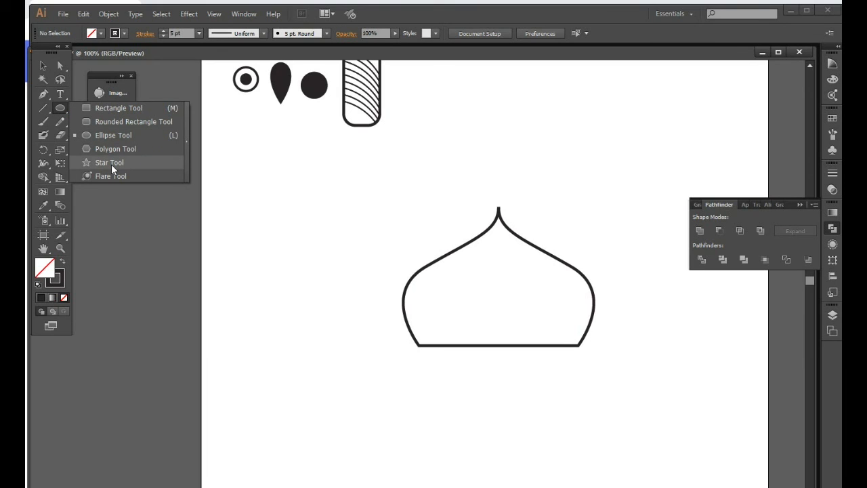
pyautogui.click(112, 150)
pyautogui.click(425, 227)
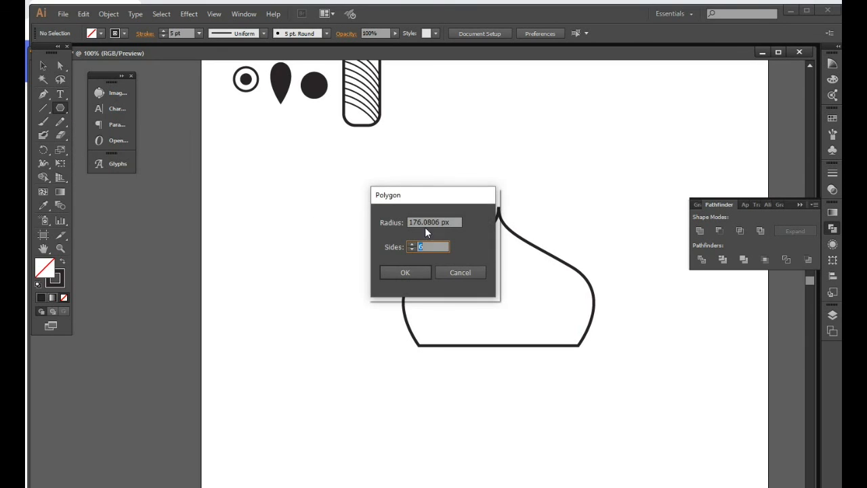
pyautogui.click(404, 273)
pyautogui.press('v')
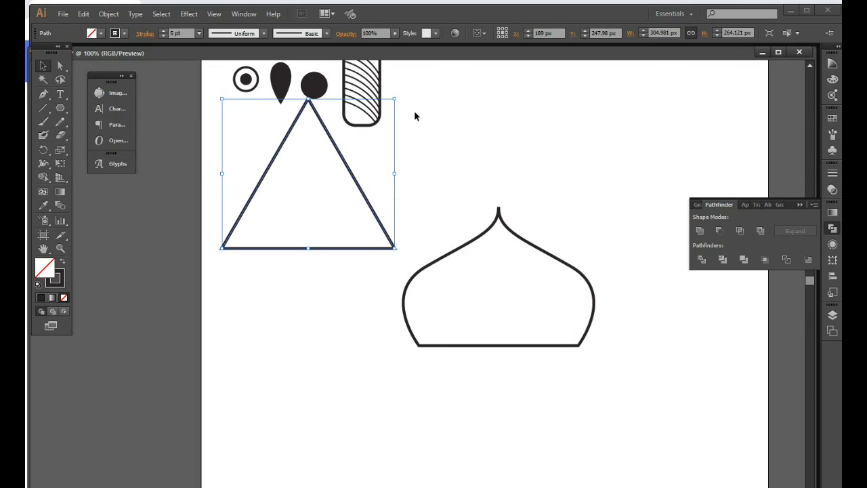
pyautogui.moveTo(396, 99); pyautogui.dragTo(252, 248)
pyautogui.click(257, 285)
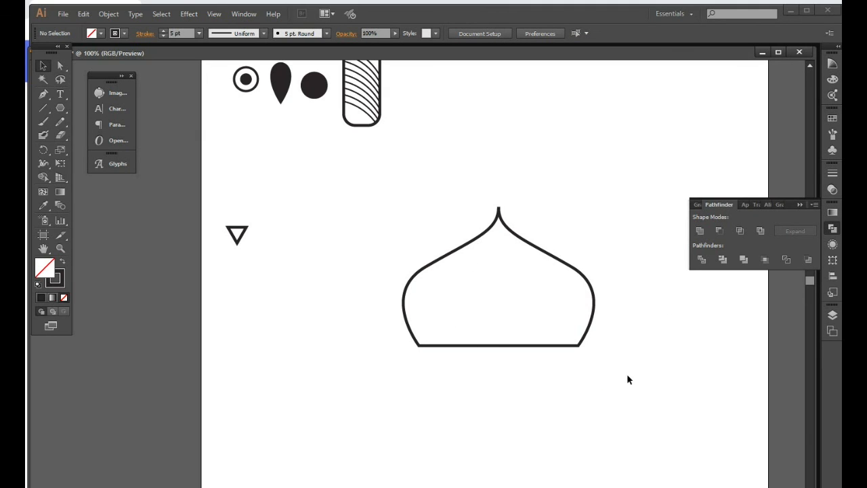
# Scale the dome outline down to about 178 × 158 px and place a copy of it above and to the right
pyautogui.moveTo(625, 380); pyautogui.dragTo(487, 288)
pyautogui.moveTo(595, 208); pyautogui.dragTo(549, 233)
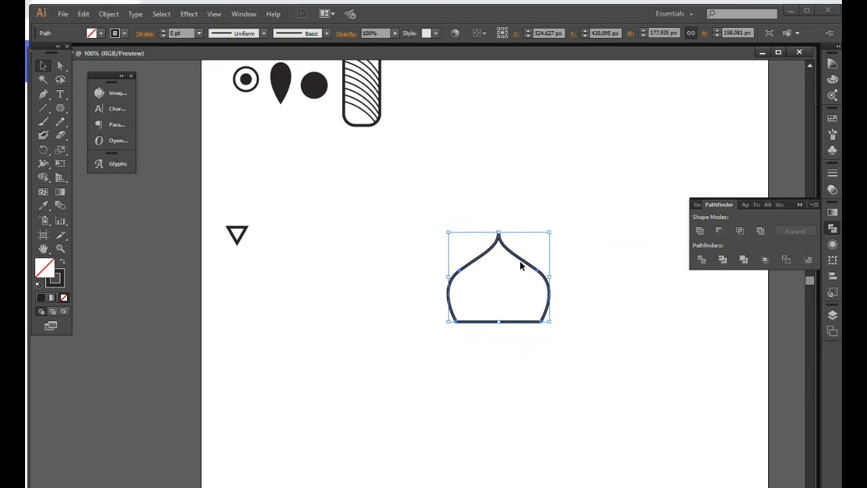
pyautogui.moveTo(520, 260); pyautogui.dragTo(612, 151)
pyautogui.moveTo(509, 253); pyautogui.dragTo(613, 132)
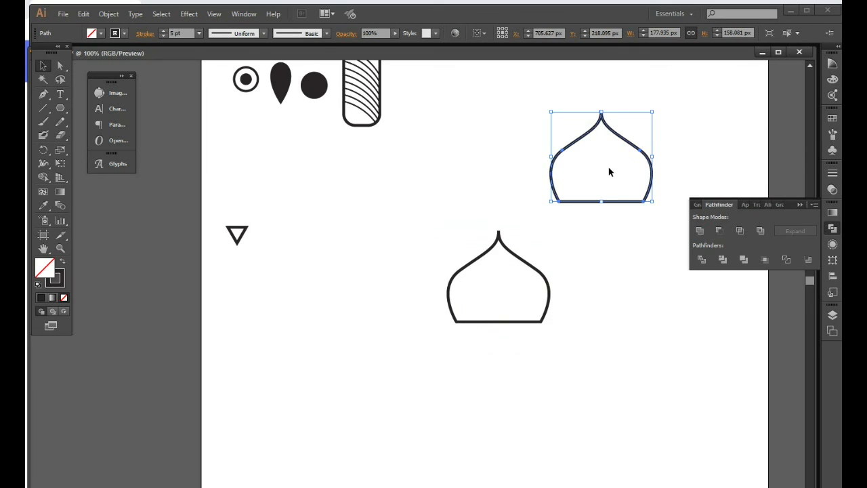
pyautogui.moveTo(529, 373); pyautogui.dragTo(438, 248)
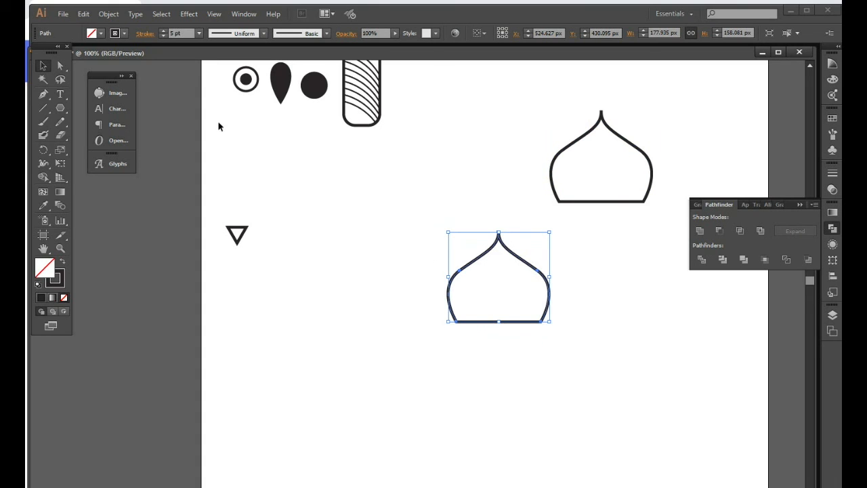
pyautogui.click(421, 330)
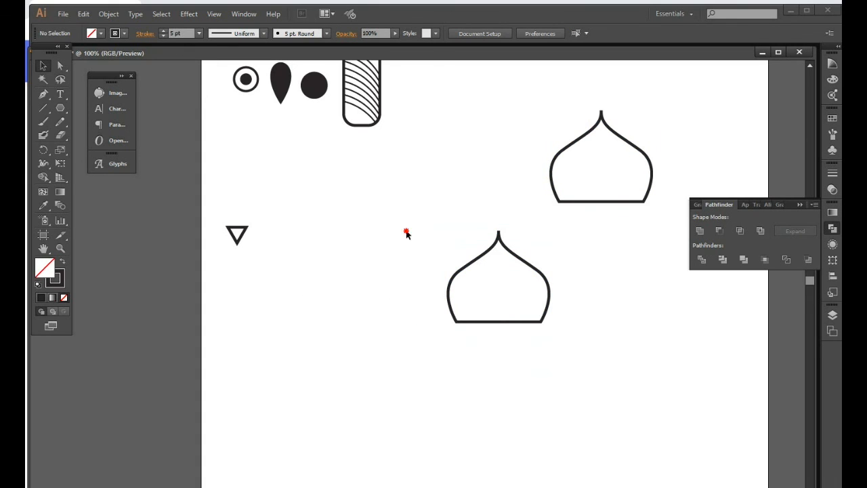
# Turn the lower dome and the small triangle into solid black shapes without a stroke
pyautogui.moveTo(407, 232); pyautogui.dragTo(553, 358)
pyautogui.click(62, 263)
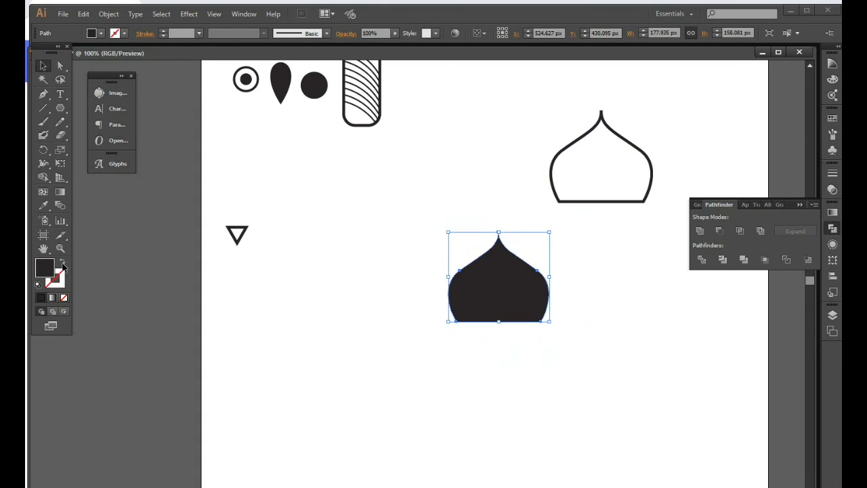
pyautogui.click(307, 340)
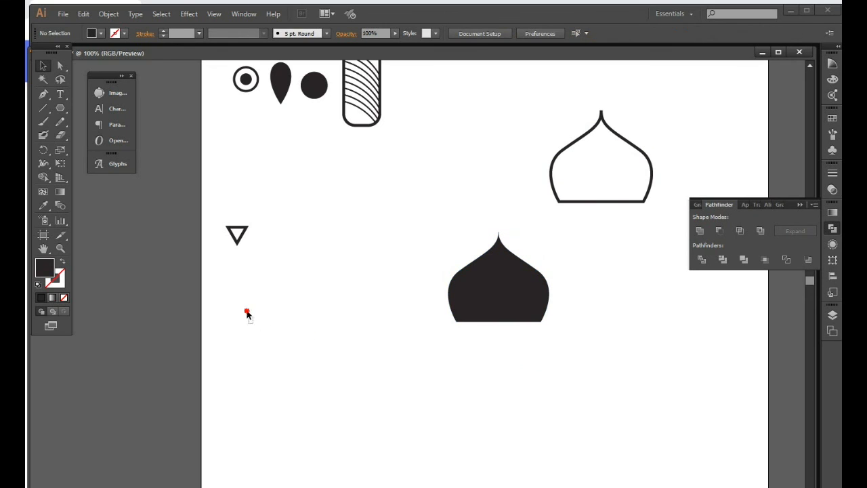
pyautogui.moveTo(248, 313); pyautogui.dragTo(227, 227)
pyautogui.click(60, 262)
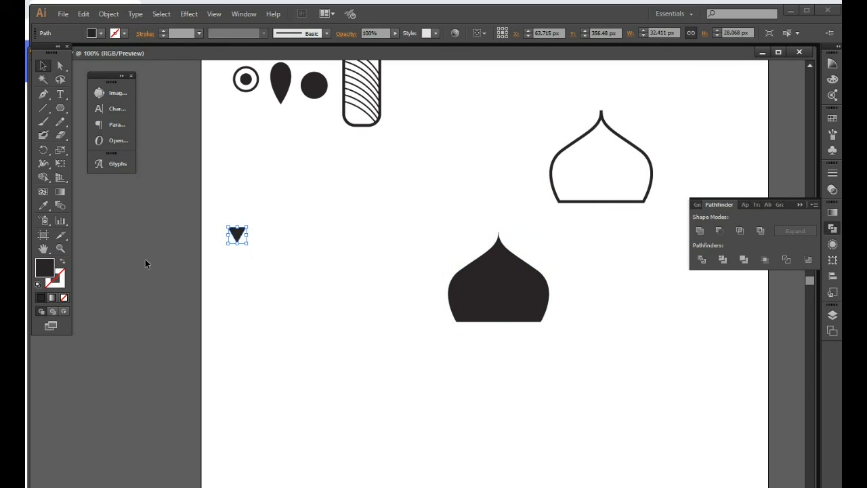
pyautogui.click(269, 270)
# Shrink the triangle to about 23 × 20 px and move it to the right, toward the filled dome
pyautogui.moveTo(255, 274); pyautogui.dragTo(315, 254)
pyautogui.moveTo(319, 271); pyautogui.dragTo(269, 322)
pyautogui.press('space')
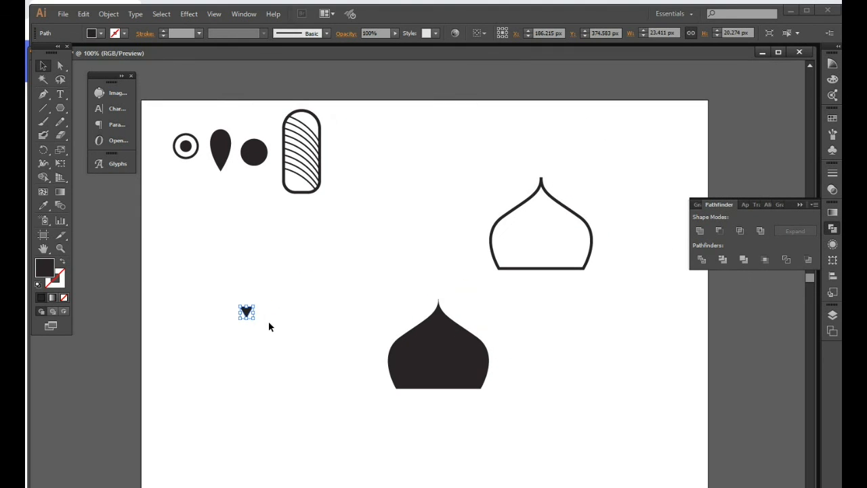
# Create a new Pattern Brush from the small black triangle
pyautogui.click(833, 230)
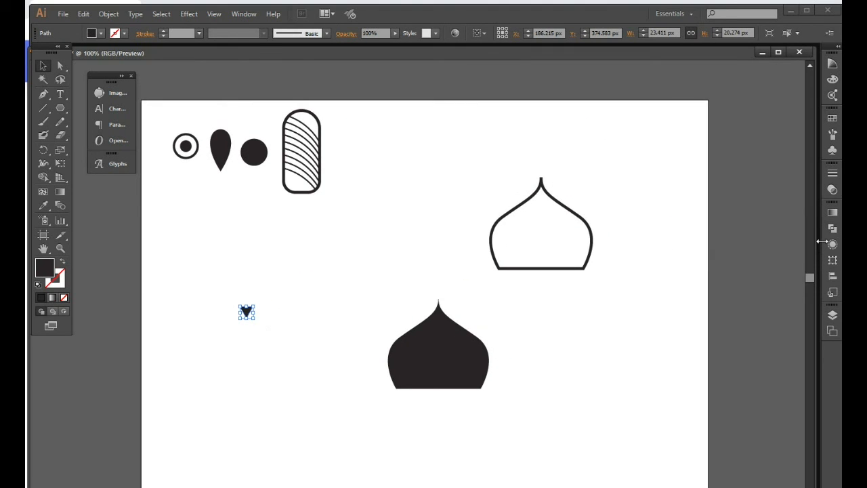
pyautogui.click(834, 135)
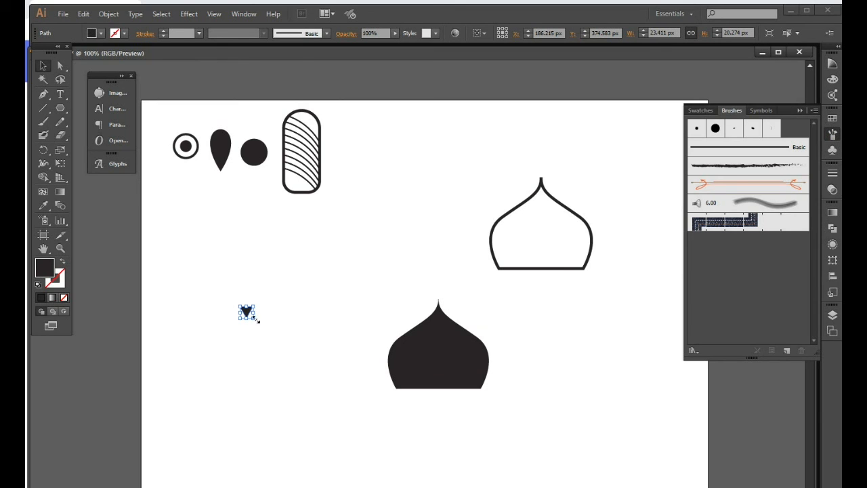
pyautogui.moveTo(246, 311)
pyautogui.mouseDown()
pyautogui.moveTo(755, 257)
pyautogui.moveTo(746, 254)
pyautogui.mouseUp()
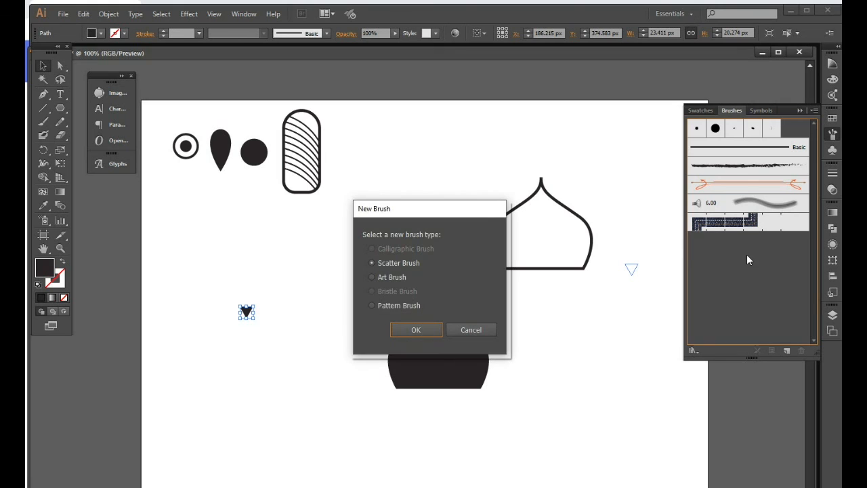
pyautogui.click(387, 307)
pyautogui.click(421, 330)
pyautogui.click(755, 397)
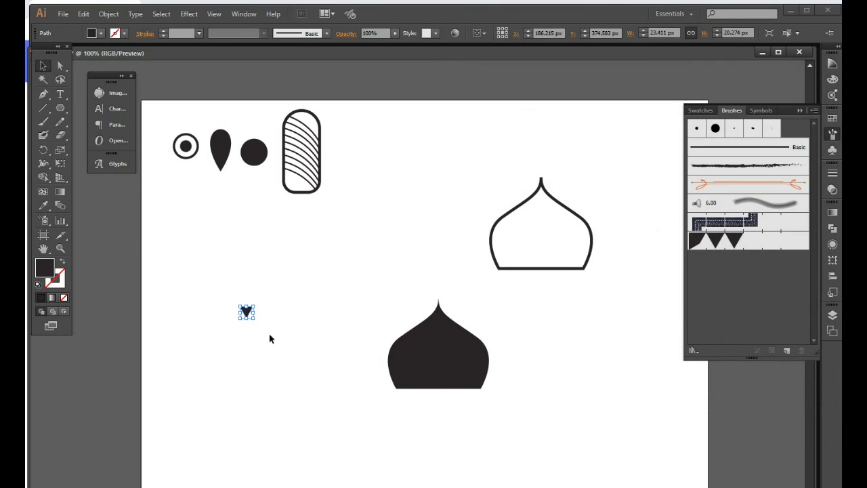
# Move the small triangle off the artboard, just beyond its left edge, and deselect it
pyautogui.click(247, 334)
pyautogui.moveTo(246, 313); pyautogui.dragTo(232, 332)
pyautogui.moveTo(188, 381); pyautogui.dragTo(128, 434)
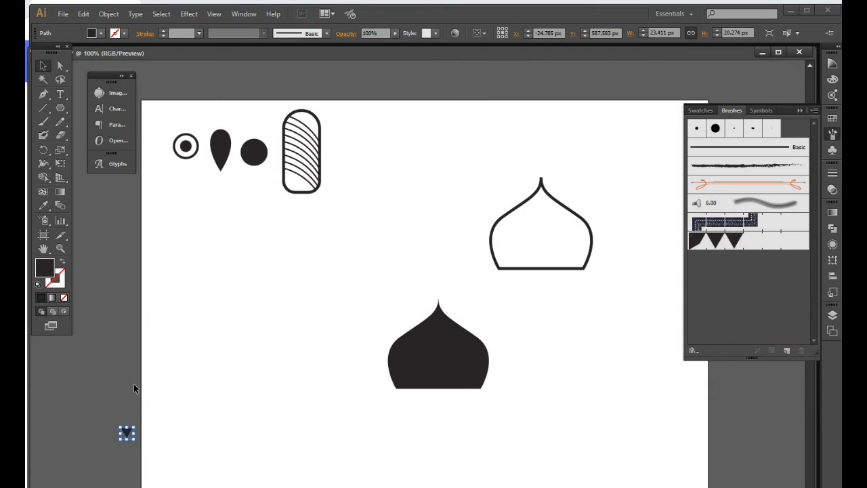
pyautogui.click(202, 284)
# Draw a circle about 198 px across over the filled dome's tip and give it an unfilled black outline
pyautogui.moveTo(65, 110); pyautogui.dragTo(90, 139)
pyautogui.moveTo(301, 252); pyautogui.dragTo(494, 294)
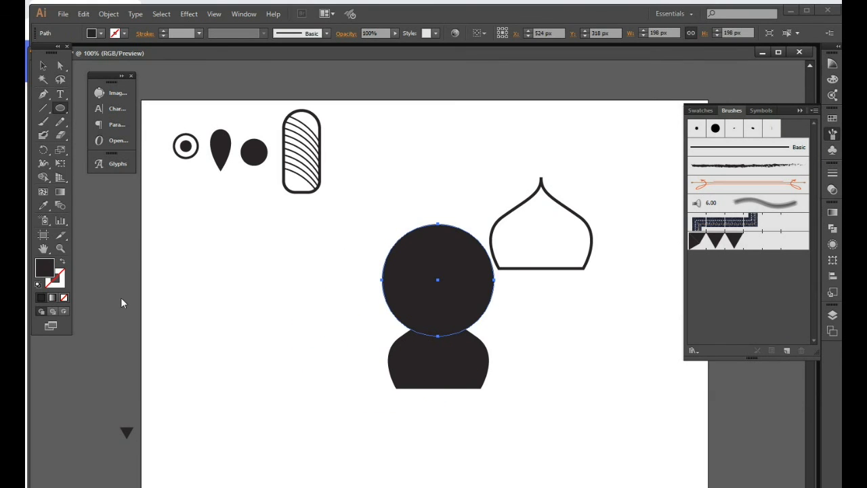
pyautogui.click(62, 261)
# Color the circle's stroke blue (00AEEF) and keep it without a fill
pyautogui.click(833, 64)
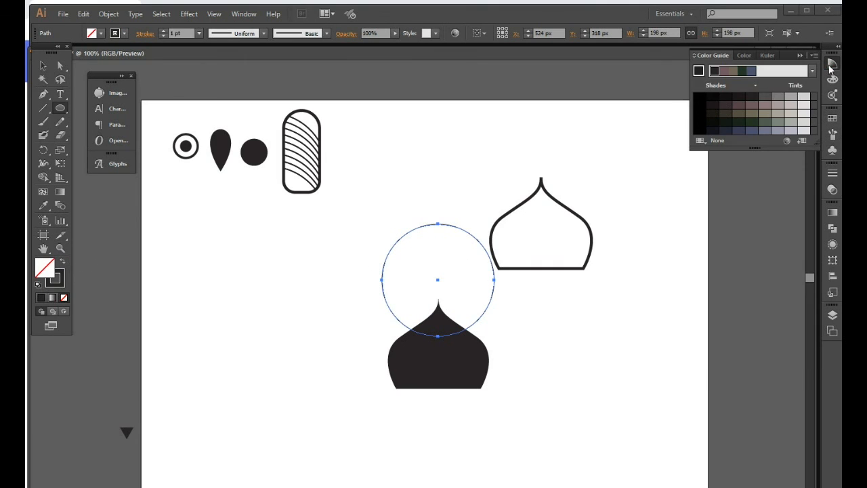
pyautogui.click(832, 119)
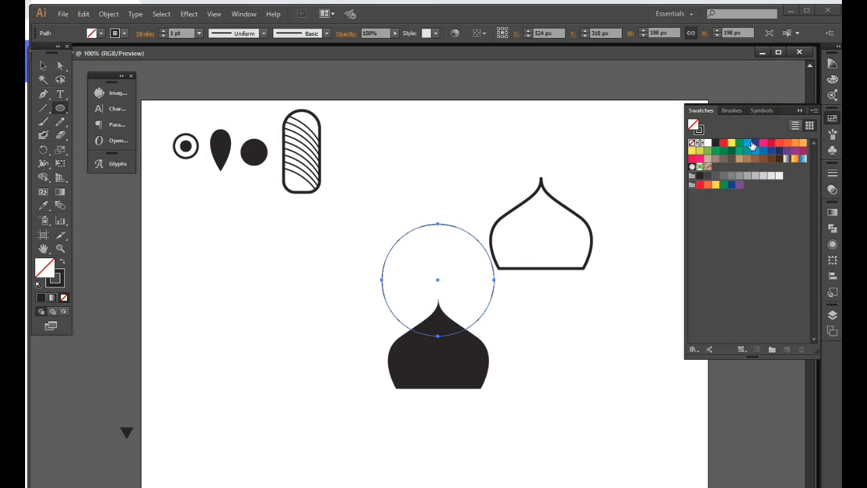
pyautogui.click(747, 143)
pyautogui.click(60, 284)
pyautogui.click(64, 298)
pyautogui.click(62, 261)
pyautogui.press('v')
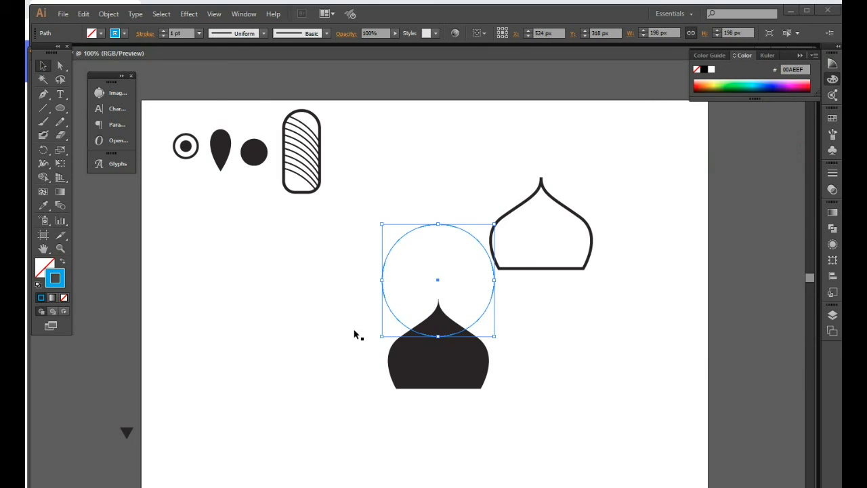
# Add two larger concentric copies of the blue circle and scale all three down together, the smallest to about 186 px across
pyautogui.press('r')
pyautogui.press('v')
pyautogui.moveTo(494, 335); pyautogui.dragTo(521, 360)
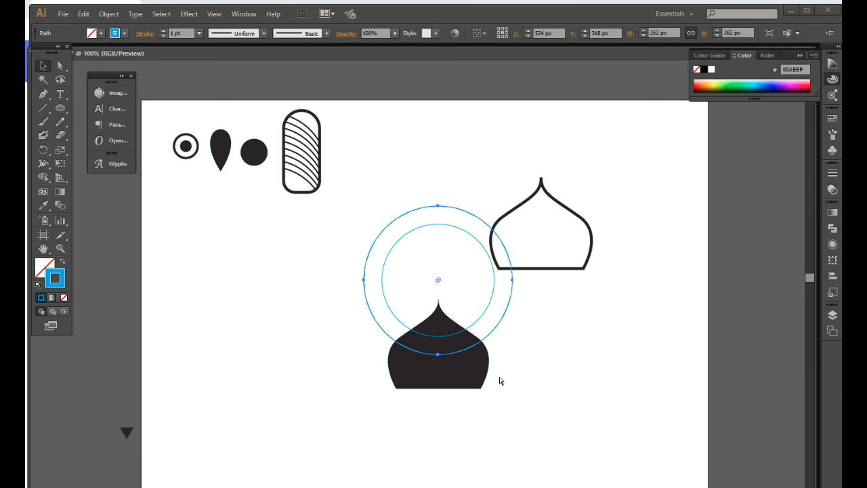
pyautogui.press('v')
pyautogui.moveTo(515, 358); pyautogui.dragTo(497, 296)
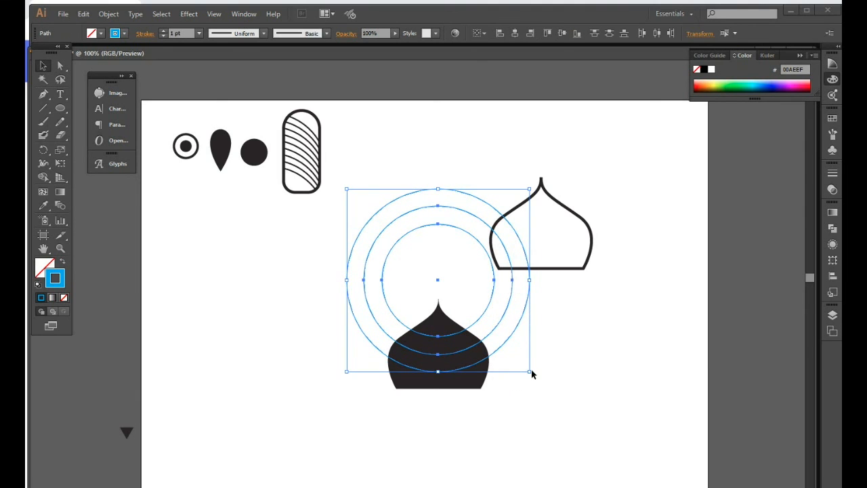
pyautogui.moveTo(531, 372); pyautogui.dragTo(526, 366)
# Cut the blue circles with the Scissors tool where they cross the filled dome's outline
pyautogui.hotkey('shift', 'ctrl', 'F9')
pyautogui.hotkey('ctrl', '+')
pyautogui.hotkey('ctrl', '+')
pyautogui.hotkey('ctrl', '+')
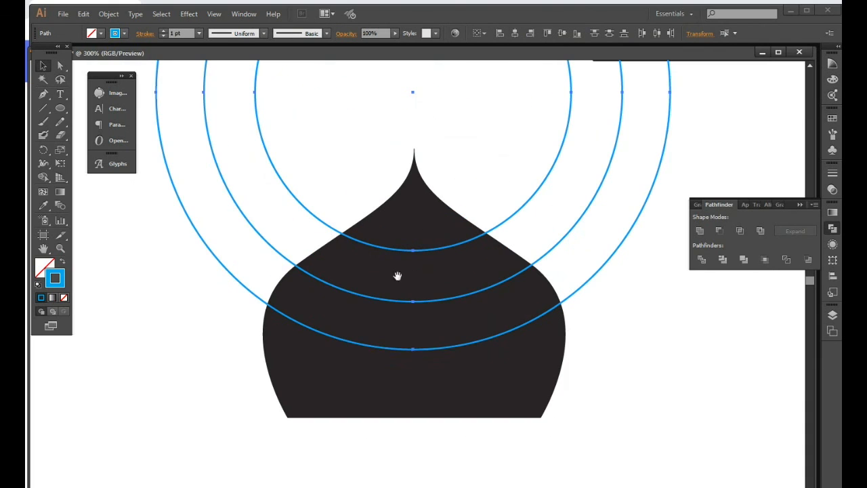
pyautogui.click(551, 266)
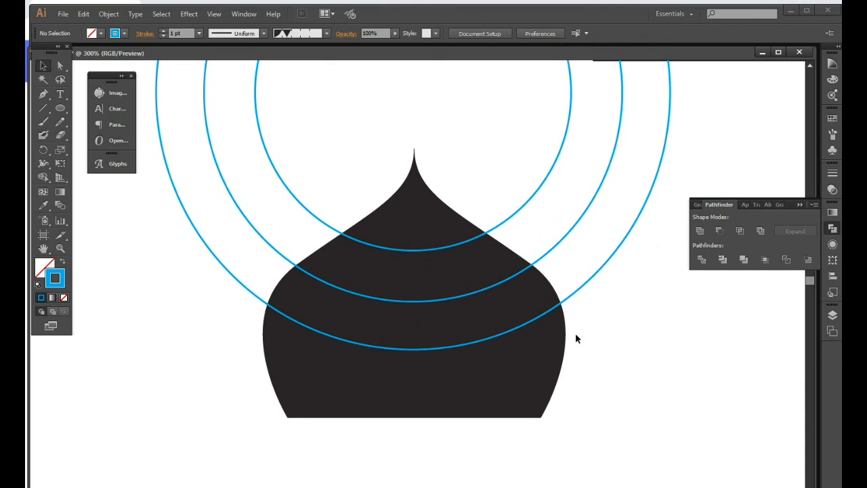
pyautogui.click(473, 237)
pyautogui.click(455, 255)
pyautogui.moveTo(373, 320); pyautogui.dragTo(480, 216)
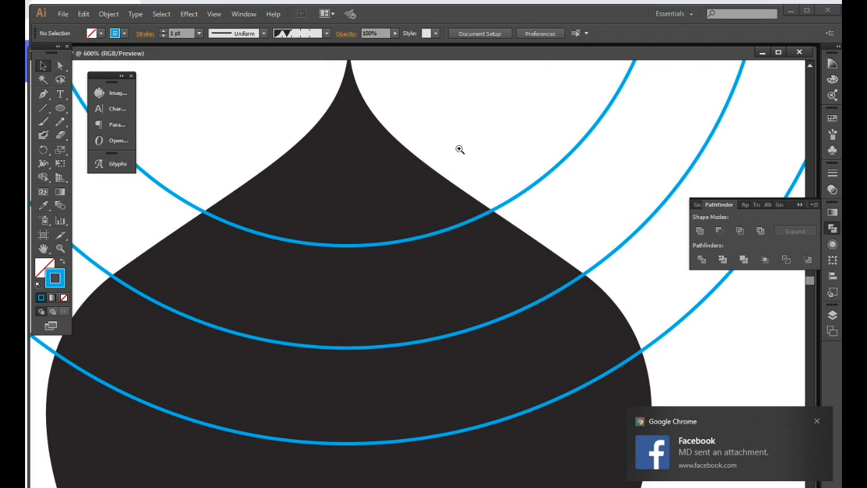
pyautogui.click(64, 139)
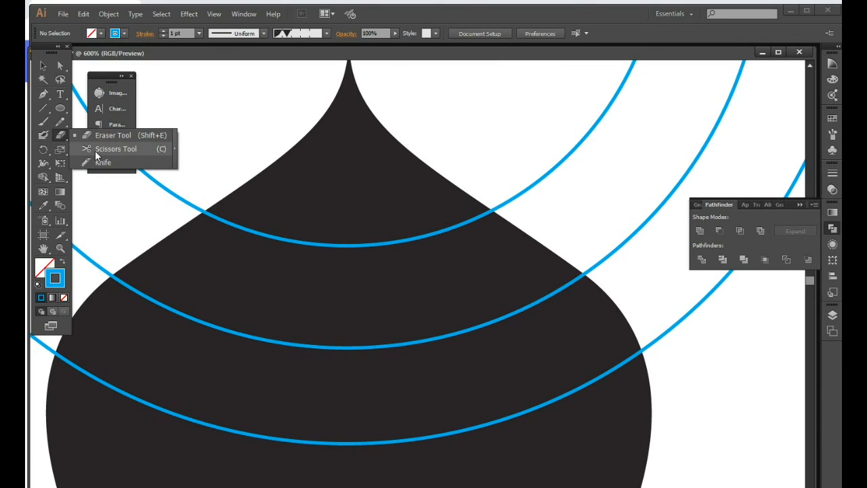
pyautogui.click(95, 150)
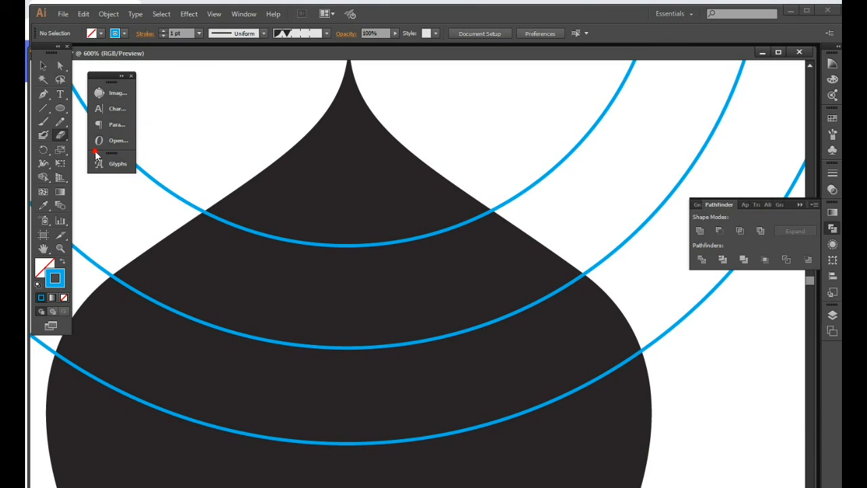
pyautogui.click(492, 211)
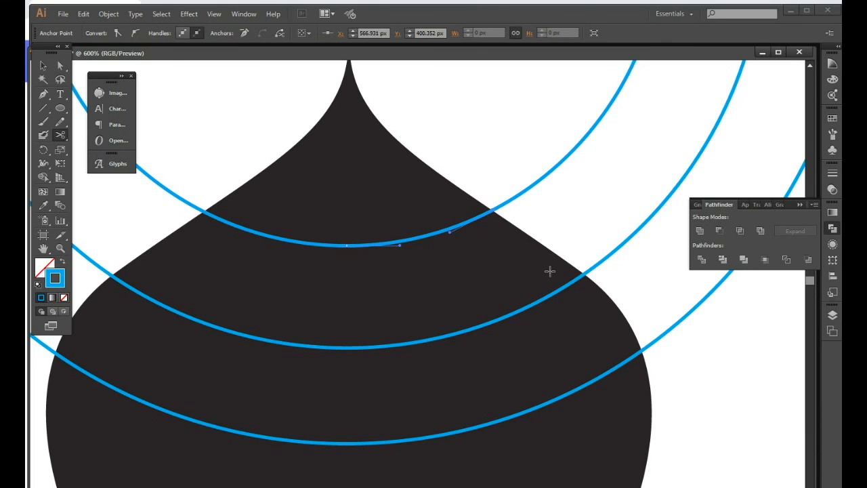
pyautogui.click(642, 357)
# Delete the parts of the two larger circles that lie outside the dome, keeping their arcs inside it
pyautogui.moveTo(415, 293); pyautogui.dragTo(509, 293)
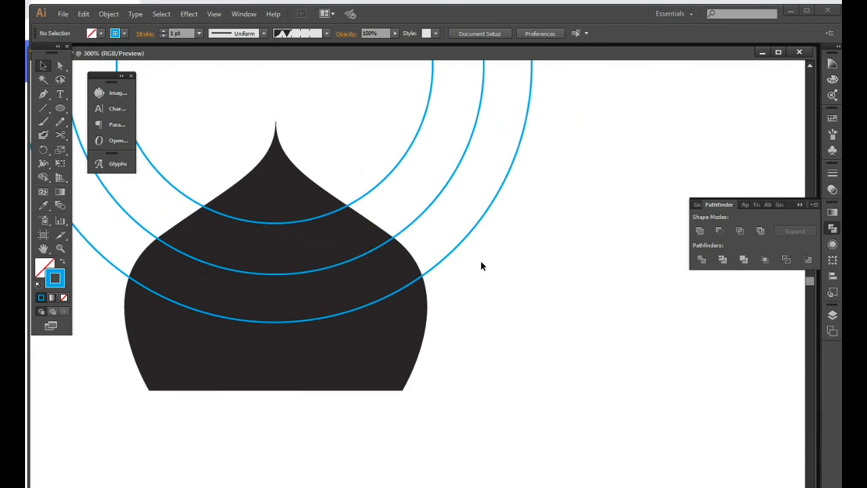
pyautogui.moveTo(462, 221); pyautogui.dragTo(490, 245)
pyautogui.press('Delete')
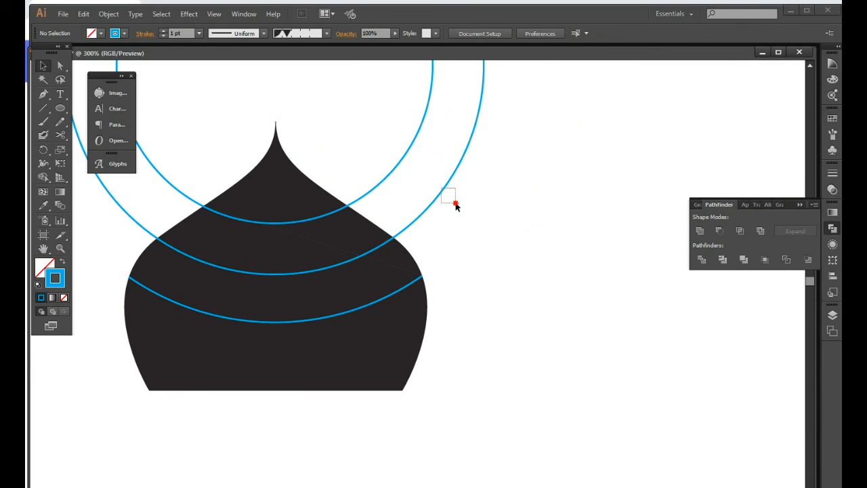
pyautogui.moveTo(455, 205); pyautogui.dragTo(454, 203)
pyautogui.press('Delete')
pyautogui.click(388, 146)
pyautogui.press('Delete')
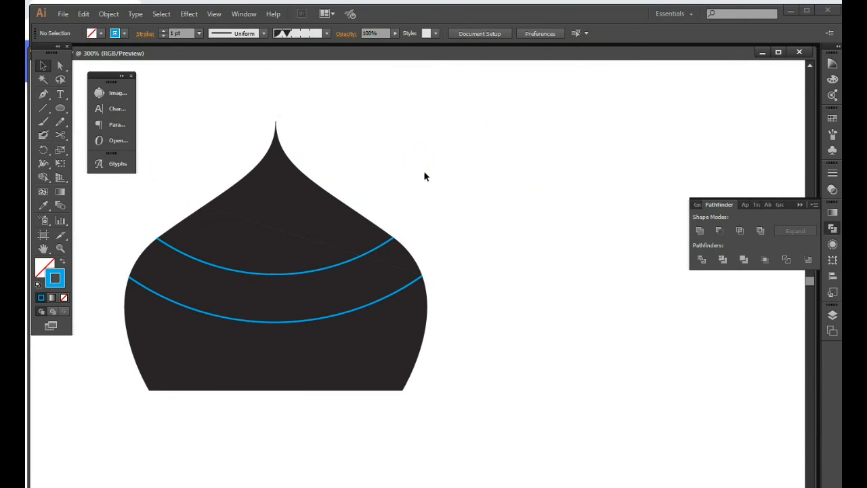
pyautogui.hotkey('ctrl', 'z')
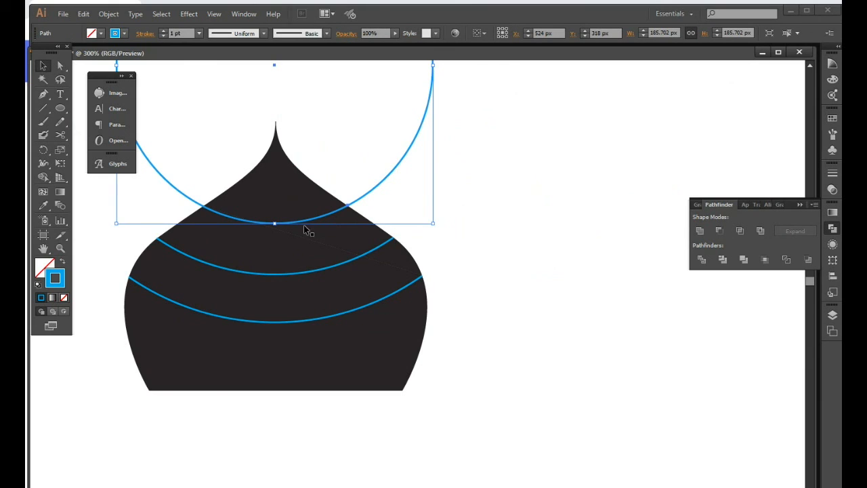
# Cut the smallest circle at the dome's left edge and delete its part outside the dome
pyautogui.click(60, 134)
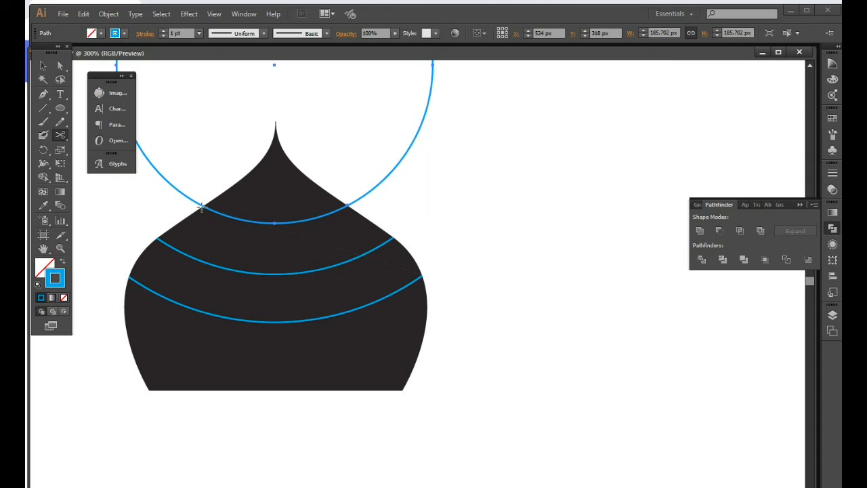
pyautogui.click(202, 206)
pyautogui.press('Delete')
pyautogui.press('Delete')
pyautogui.keyDown('ctrl'); pyautogui.keyDown('alt'); pyautogui.click(335, 295); pyautogui.keyUp('alt'); pyautogui.keyUp('ctrl')
pyautogui.keyDown('ctrl'); pyautogui.keyDown('alt'); pyautogui.click(337, 294); pyautogui.keyUp('alt'); pyautogui.keyUp('ctrl')
pyautogui.keyDown('ctrl'); pyautogui.keyDown('alt'); pyautogui.click(369, 294); pyautogui.keyUp('alt'); pyautogui.keyUp('ctrl')
pyautogui.moveTo(407, 275); pyautogui.dragTo(297, 351)
pyautogui.click(42, 65)
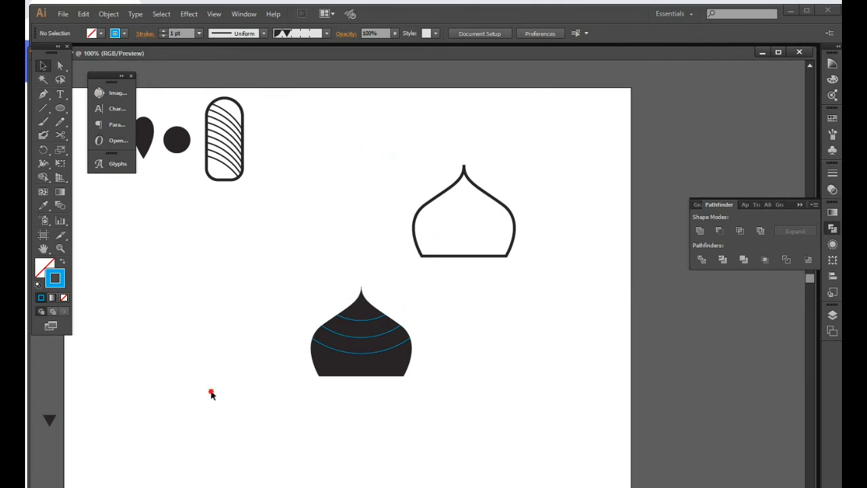
pyautogui.click(394, 372)
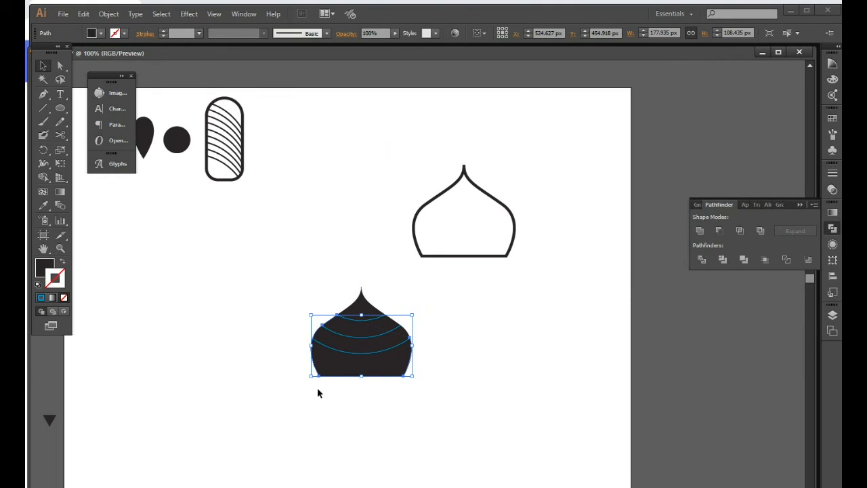
pyautogui.moveTo(375, 378); pyautogui.dragTo(381, 421)
pyautogui.press('a')
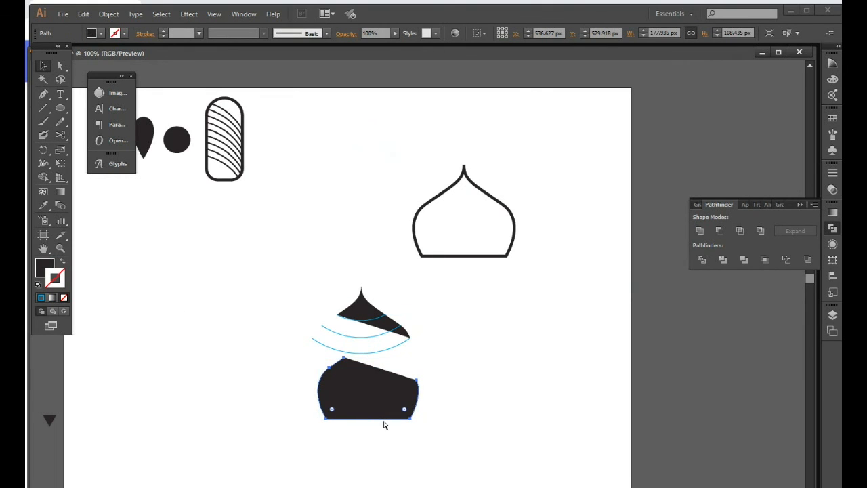
pyautogui.hotkey('ctrl', 'a')
pyautogui.hotkey('ctrl', 'z')
pyautogui.click(399, 399)
pyautogui.moveTo(397, 370); pyautogui.dragTo(395, 419)
pyautogui.hotkey('ctrl', 'z')
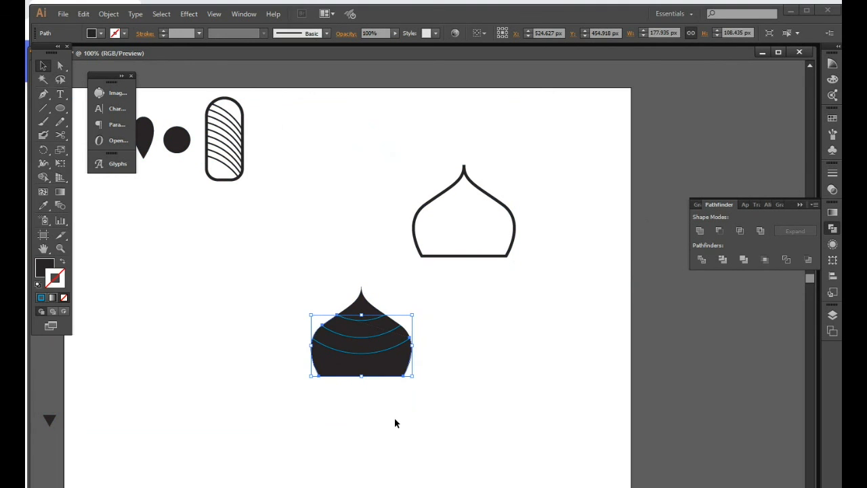
# Unite the two separate pieces of the black dome into one shape
pyautogui.keyDown('shift'); pyautogui.click(364, 308); pyautogui.keyUp('shift')
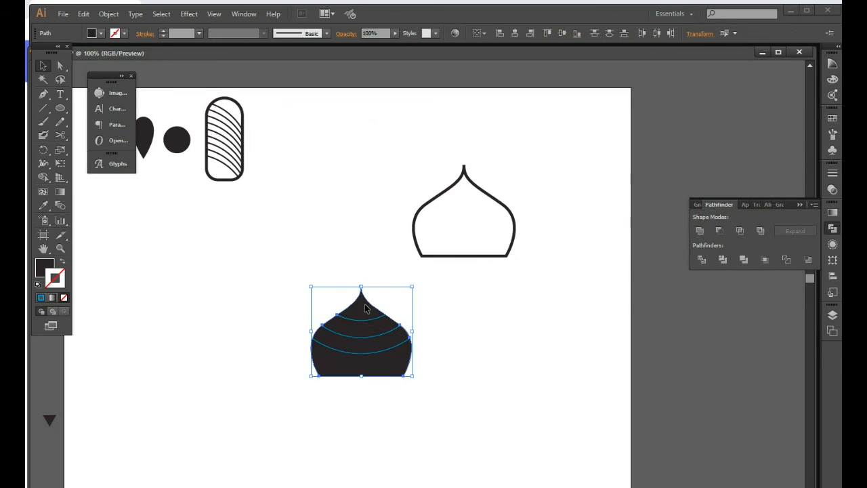
pyautogui.click(699, 231)
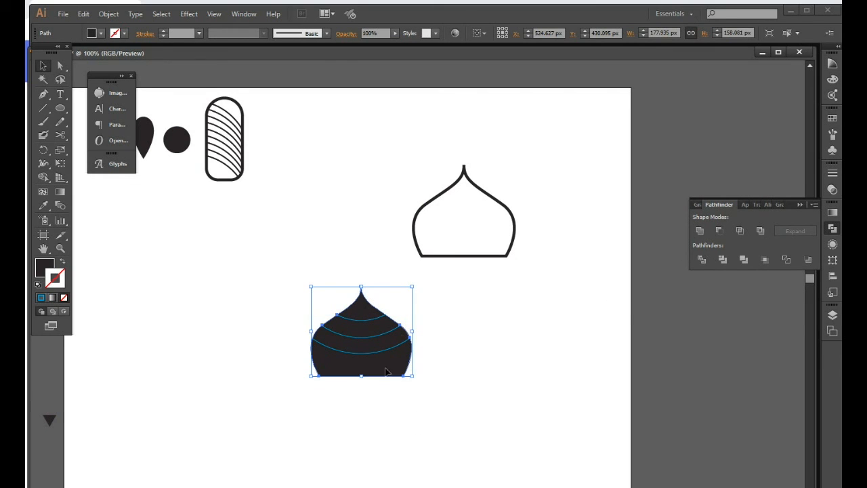
pyautogui.moveTo(388, 371); pyautogui.dragTo(541, 386)
pyautogui.press('a')
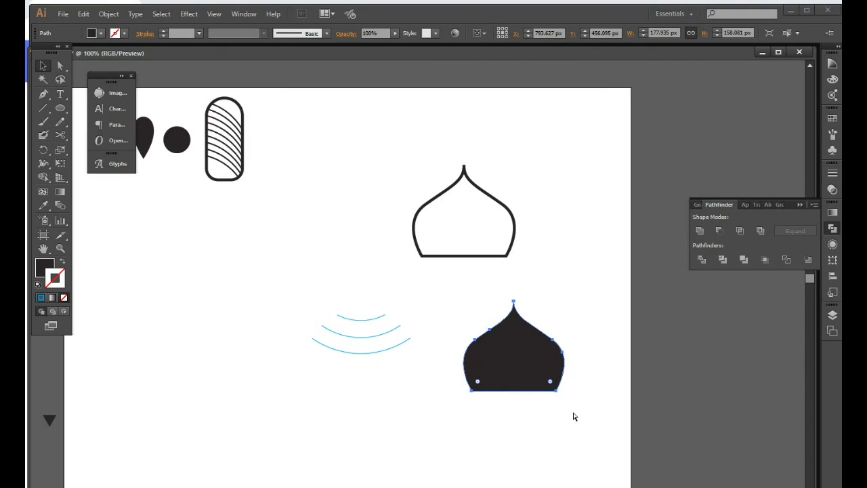
pyautogui.hotkey('ctrl', 'z')
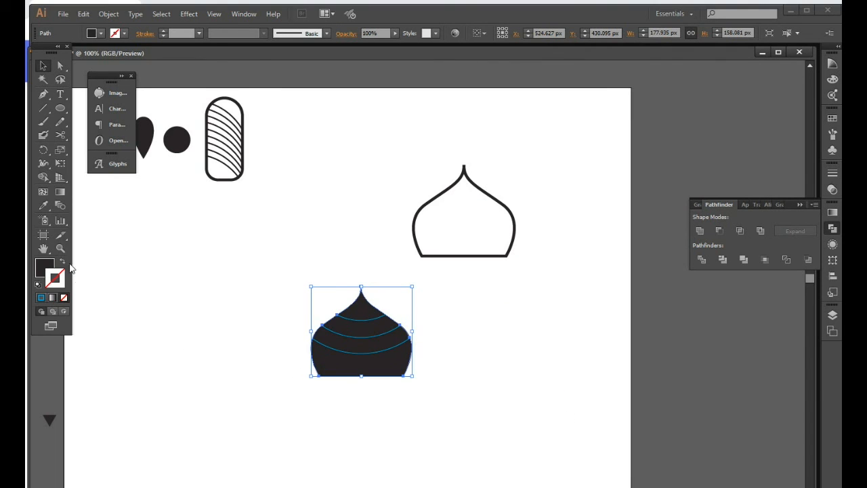
# Swap the dome's fill and stroke to make it an unfilled black outline and set the stroke weight to 5 pt
pyautogui.click(62, 262)
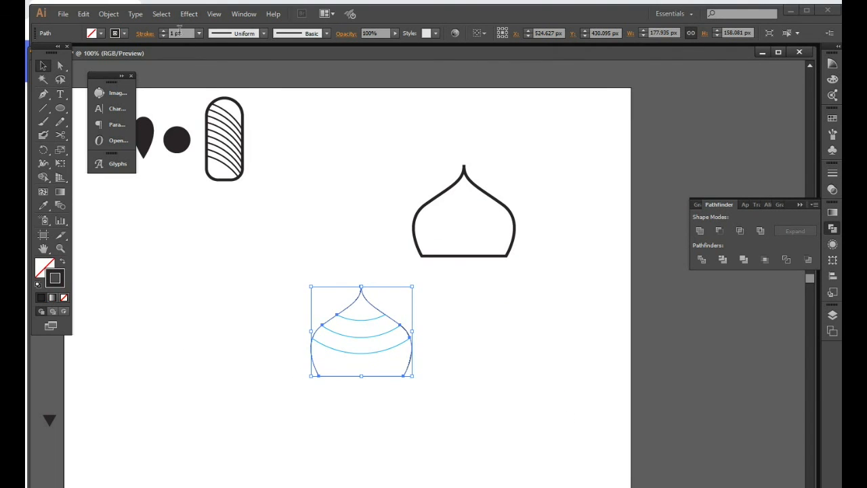
pyautogui.click(179, 33)
pyautogui.write('5')
pyautogui.press('Return')
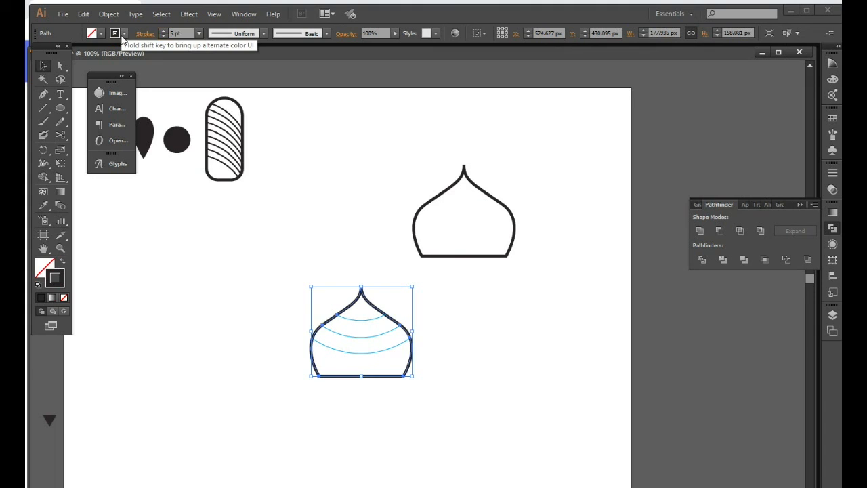
pyautogui.click(302, 450)
# Apply the triangle pattern brush to the uppermost blue arc inside the dome
pyautogui.click(360, 316)
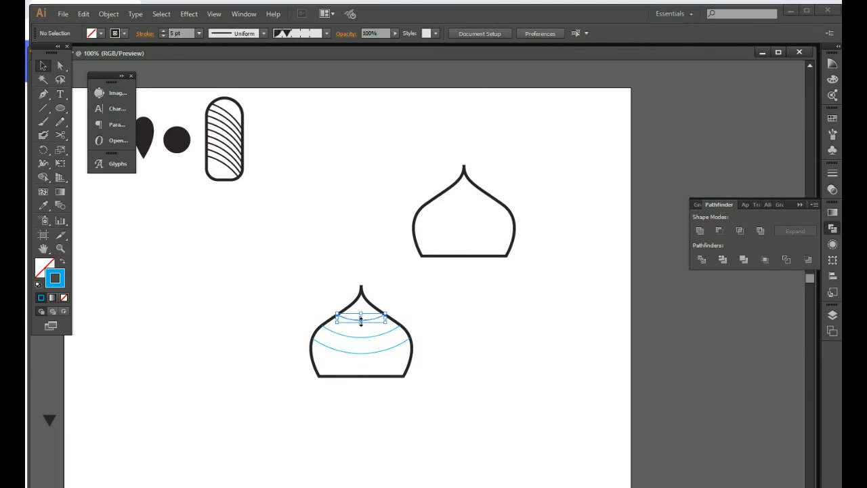
pyautogui.click(830, 137)
pyautogui.click(730, 245)
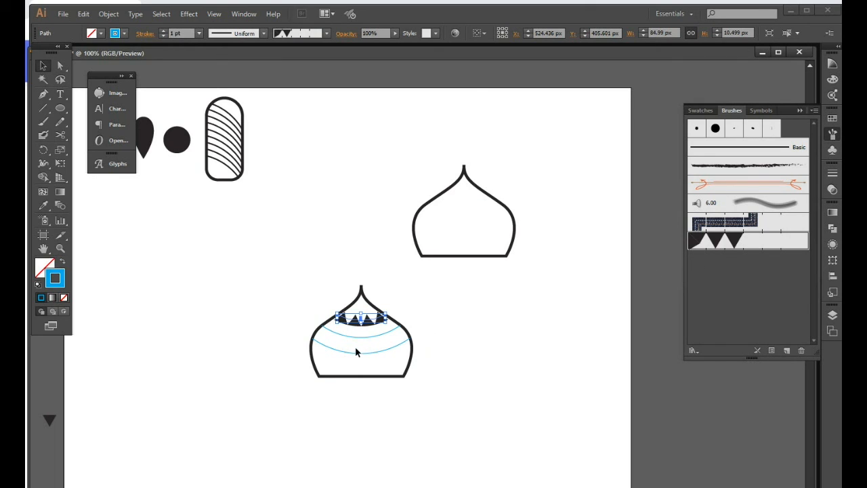
pyautogui.hotkey('ctrl', 'z')
pyautogui.moveTo(240, 365)
pyautogui.mouseDown()
pyautogui.moveTo(339, 309)
pyautogui.moveTo(317, 318)
pyautogui.mouseUp()
pyautogui.click(725, 242)
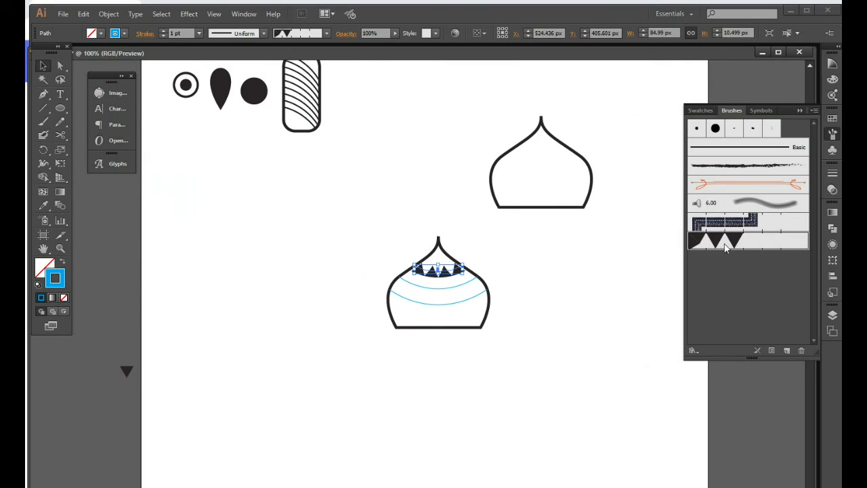
# Edit the triangle pattern brush's options with preview and turn on Flip Across
pyautogui.doubleClick(764, 240)
pyautogui.click(678, 210)
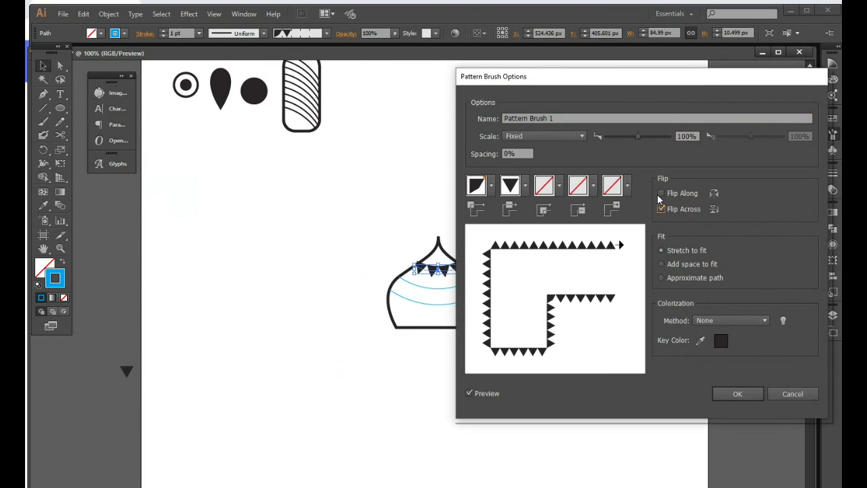
pyautogui.moveTo(598, 76); pyautogui.dragTo(682, 74)
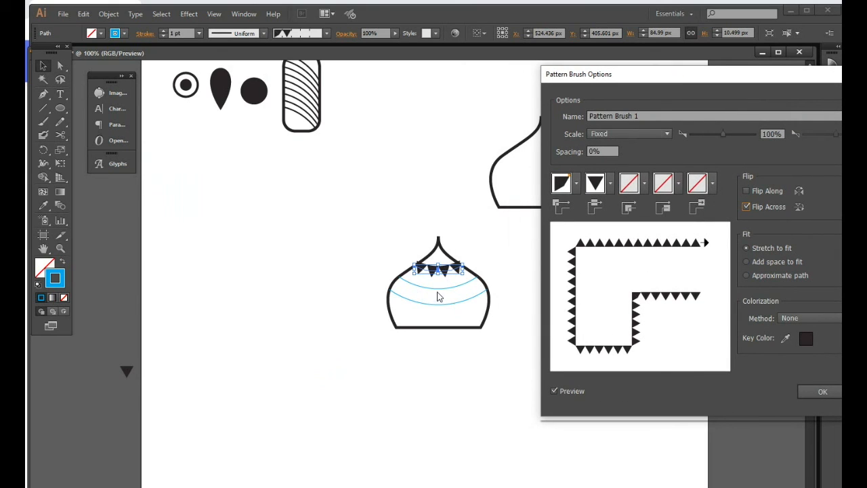
# Try a wider spacing for the pattern brush, set it back to 0%, and apply the brush changes to the existing stroke
pyautogui.click(612, 151)
pyautogui.press('Up')
pyautogui.press('Up')
pyautogui.press('Up')
pyautogui.press('Up')
pyautogui.press('Up')
pyautogui.press('Up')
pyautogui.press('Up')
pyautogui.press('Up')
pyautogui.press('Up')
pyautogui.press('Up')
pyautogui.press('Up')
pyautogui.press('Up')
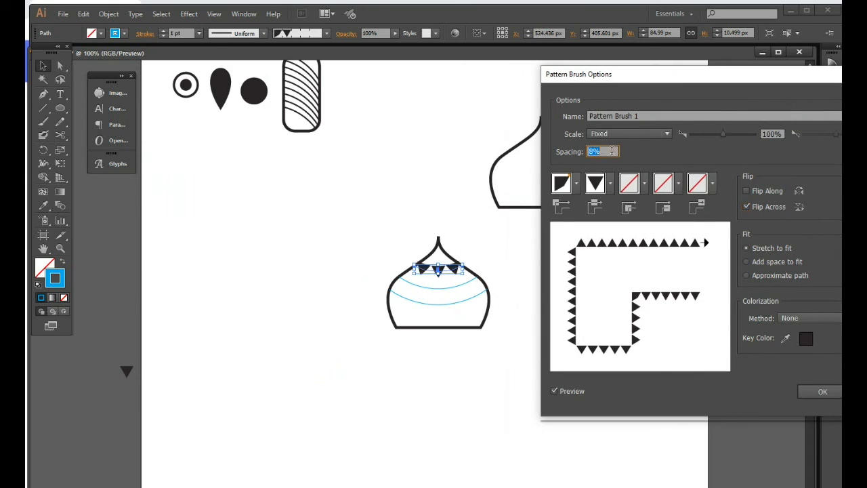
pyautogui.press('Down')
pyautogui.press('Down')
pyautogui.press('Down')
pyautogui.press('Down')
pyautogui.press('Down')
pyautogui.press('Down')
pyautogui.press('Down')
pyautogui.press('Down')
pyautogui.press('Down')
pyautogui.press('Down')
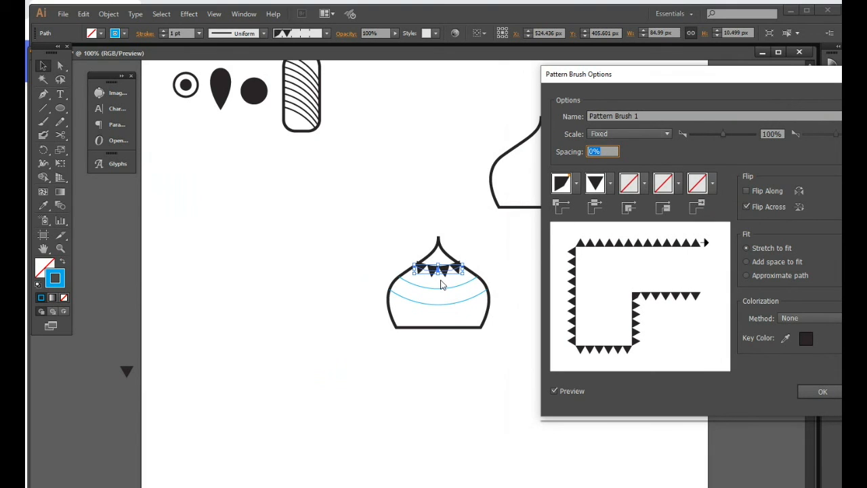
pyautogui.click(822, 391)
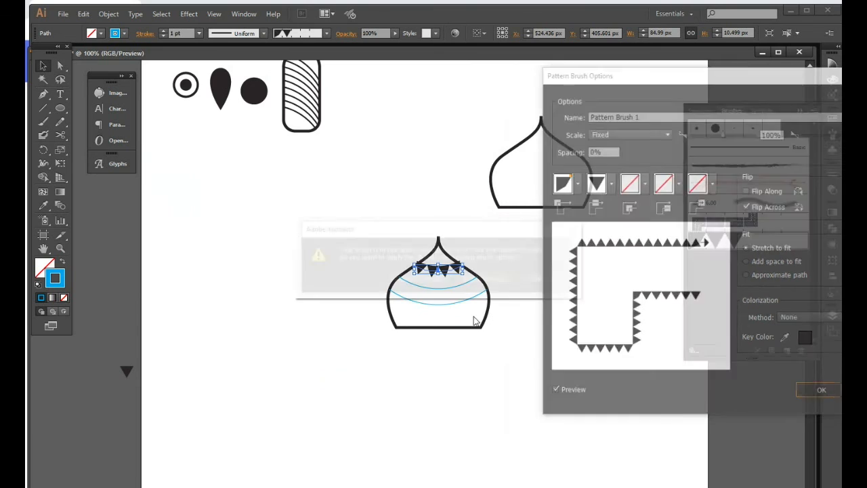
pyautogui.click(421, 281)
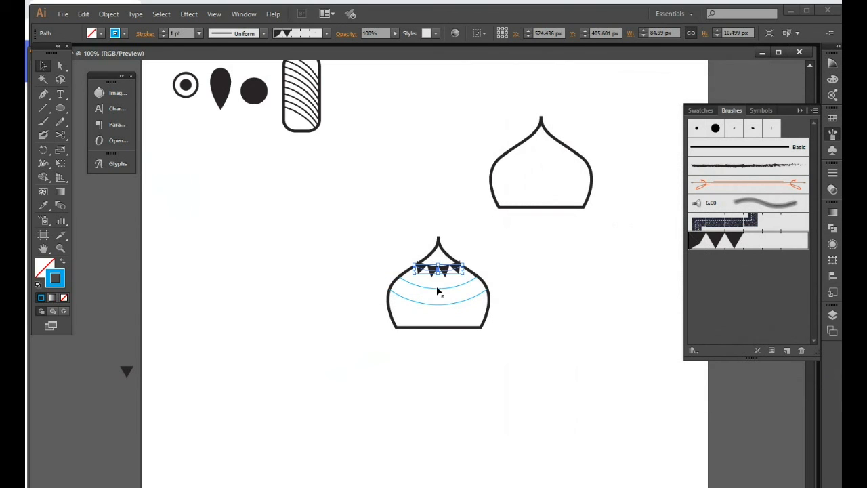
# Apply the triangle pattern brush to the middle blue arc and accept its brush options
pyautogui.doubleClick(712, 241)
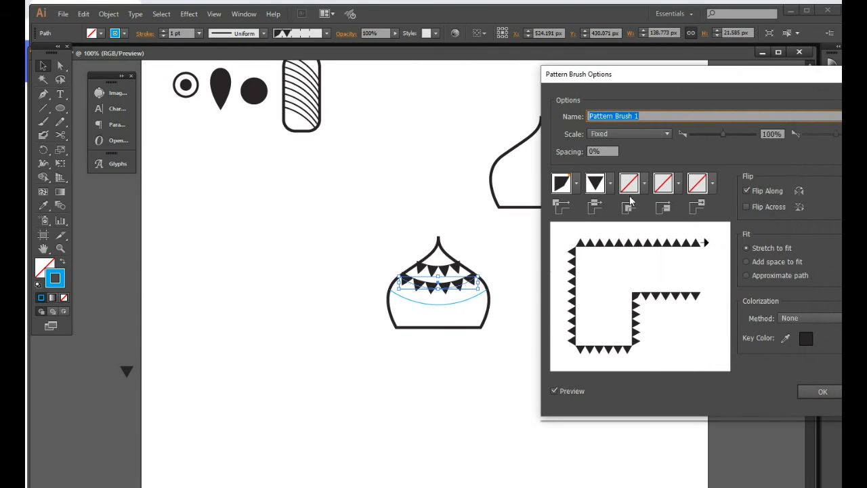
pyautogui.click(812, 392)
pyautogui.click(409, 277)
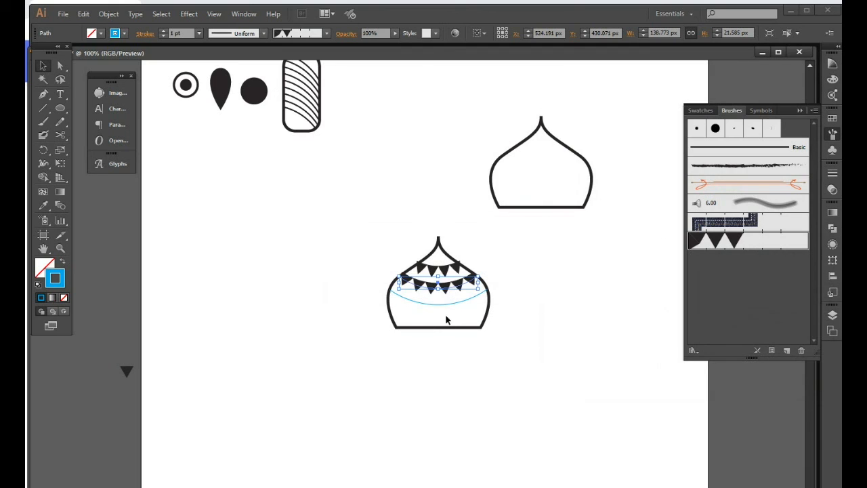
# Isolate the middle triangle row, reopen its pattern brush options and accept them with Flip Across on
pyautogui.click(504, 285)
pyautogui.click(471, 290)
pyautogui.doubleClick(471, 290)
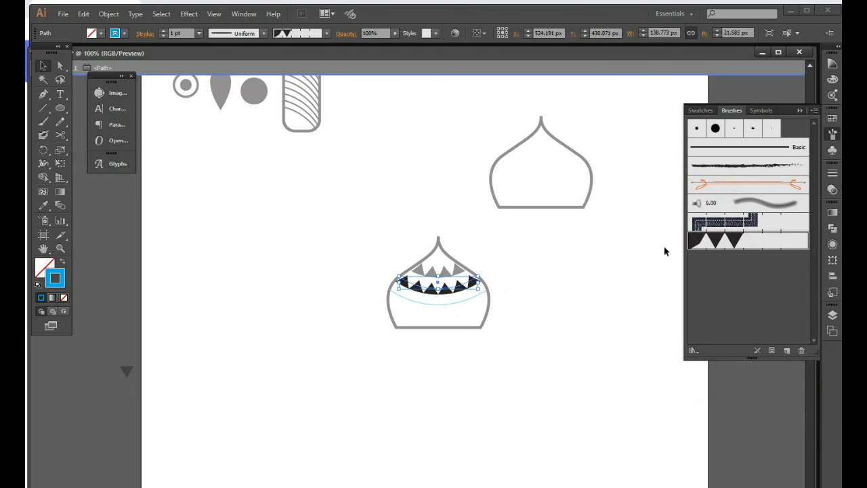
pyautogui.doubleClick(715, 244)
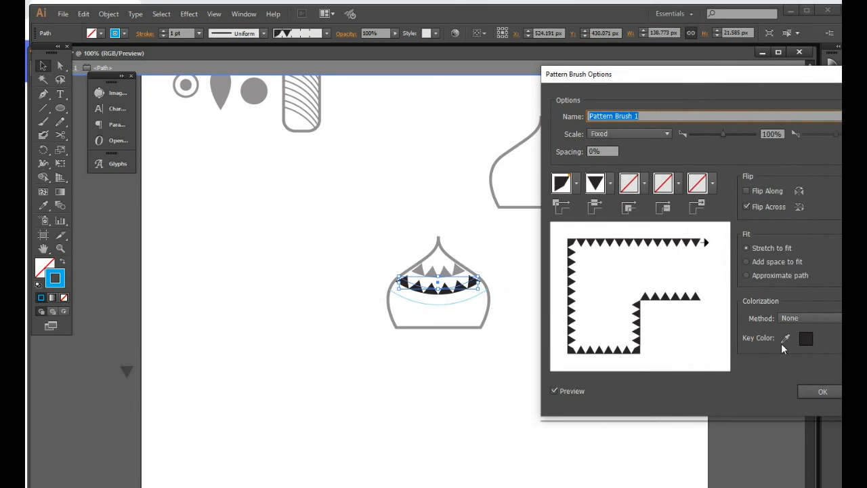
pyautogui.click(813, 393)
pyautogui.click(415, 279)
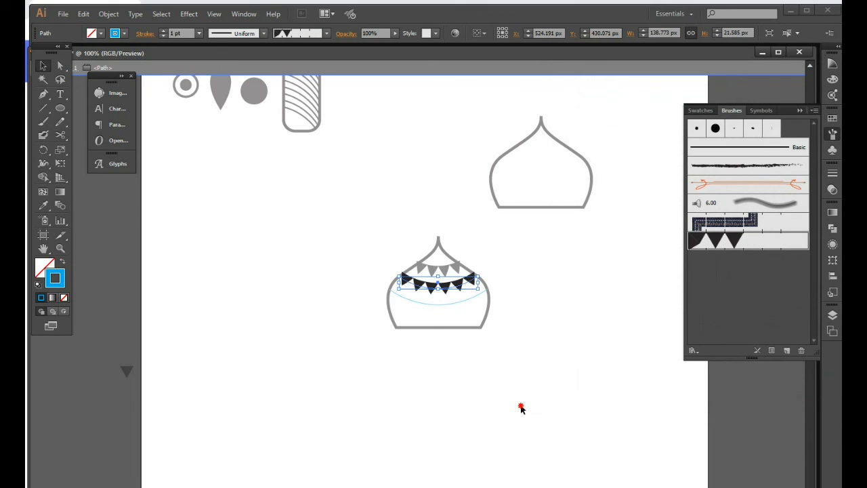
# Apply the triangle pattern brush to the lowest blue arc inside the dome and deselect it
pyautogui.click(447, 303)
pyautogui.click(711, 242)
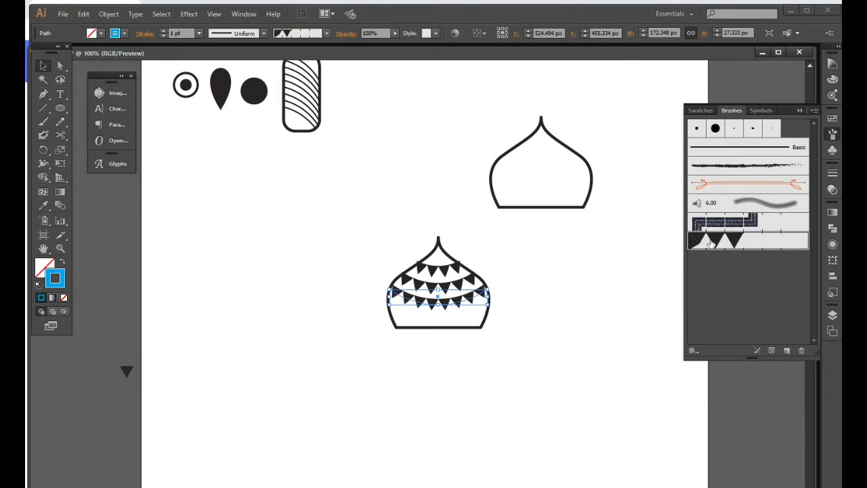
pyautogui.click(610, 385)
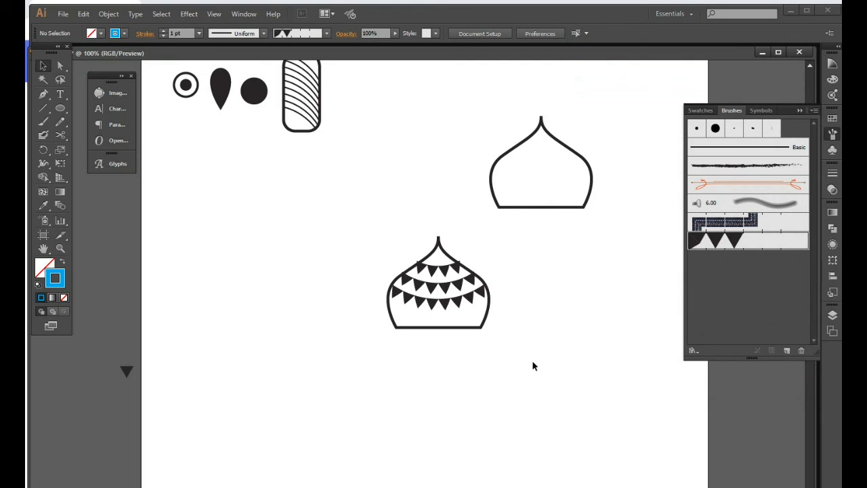
# Narrow the dome's uppermost triangle row symmetrically to about 76 px wide so its ends fit inside the outline
pyautogui.click(440, 280)
pyautogui.click(440, 281)
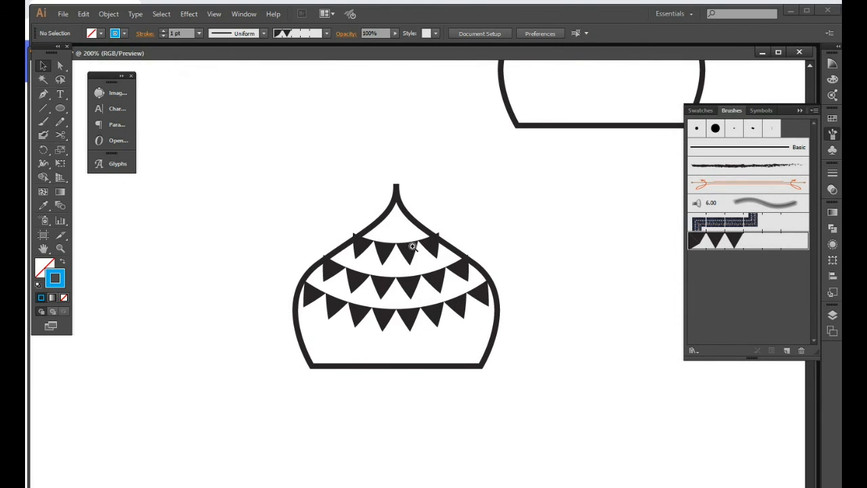
pyautogui.click(411, 237)
pyautogui.click(411, 291)
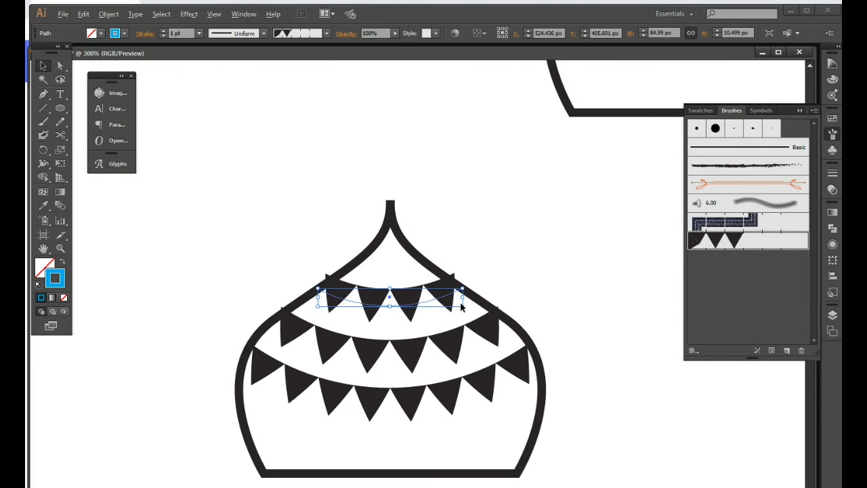
pyautogui.moveTo(460, 306); pyautogui.dragTo(456, 307)
# Narrow the dome's middle triangle row symmetrically to about 134 px wide and deselect it
pyautogui.click(459, 339)
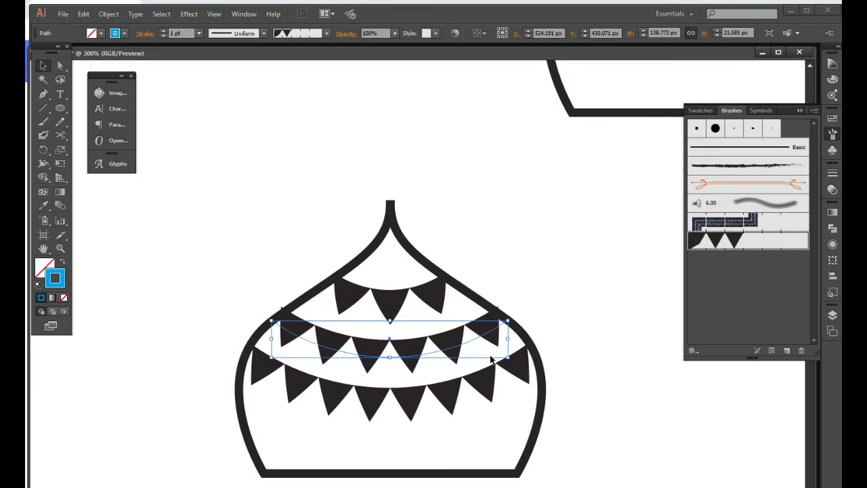
pyautogui.moveTo(505, 359); pyautogui.dragTo(507, 359)
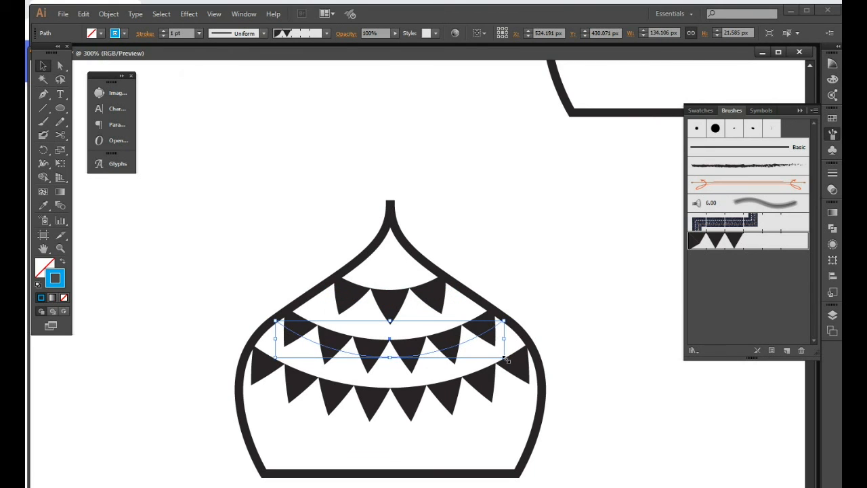
pyautogui.click(588, 305)
pyautogui.scroll(-3, 469, 342)
pyautogui.moveTo(396, 284); pyautogui.dragTo(487, 380)
pyautogui.click(428, 354)
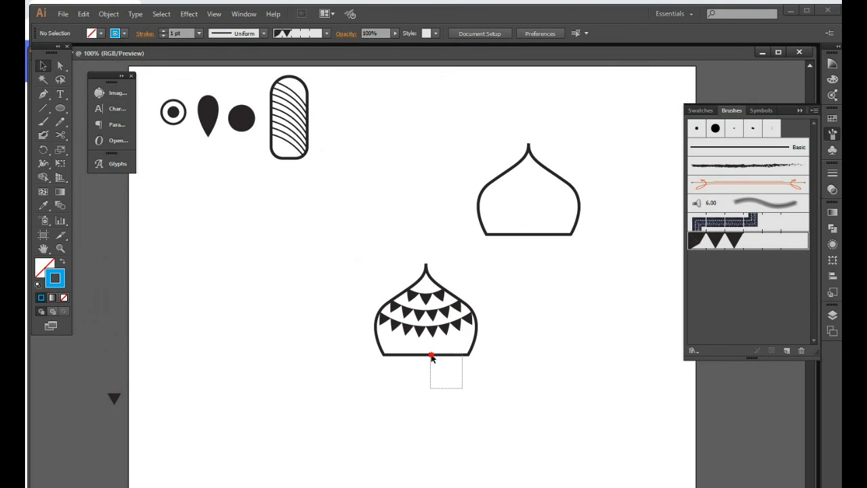
pyautogui.click(429, 397)
pyautogui.click(431, 328)
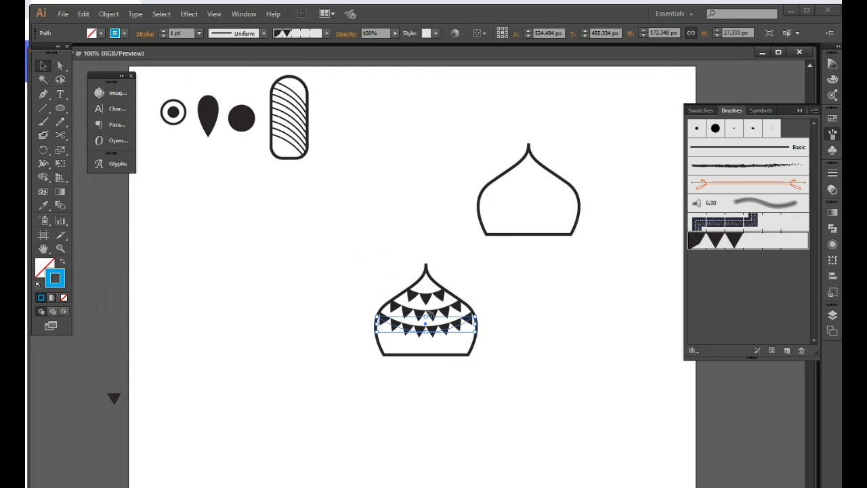
pyautogui.click(427, 298)
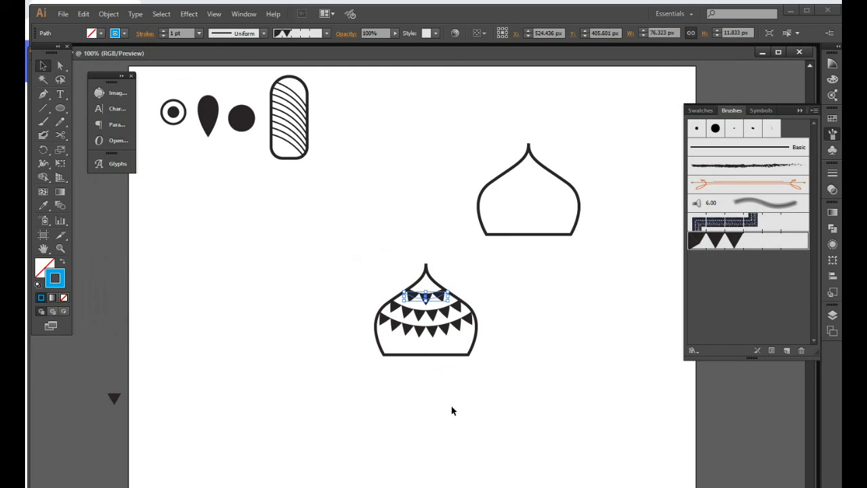
# Move the decorated dome up beside the striped capsule and move the empty dome outline off the artboard
pyautogui.moveTo(554, 447); pyautogui.dragTo(358, 331)
pyautogui.moveTo(480, 415); pyautogui.dragTo(382, 353)
pyautogui.moveTo(429, 297); pyautogui.dragTo(377, 106)
pyautogui.moveTo(536, 237); pyautogui.dragTo(77, 459)
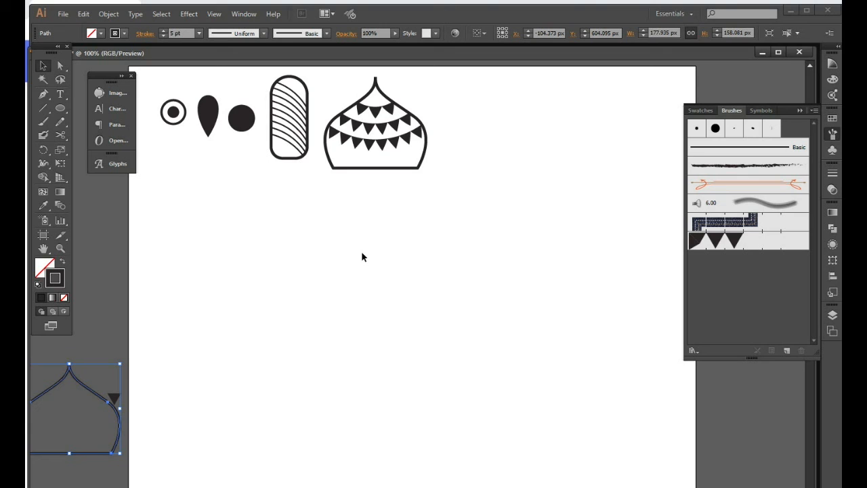
pyautogui.moveTo(342, 112); pyautogui.dragTo(341, 111)
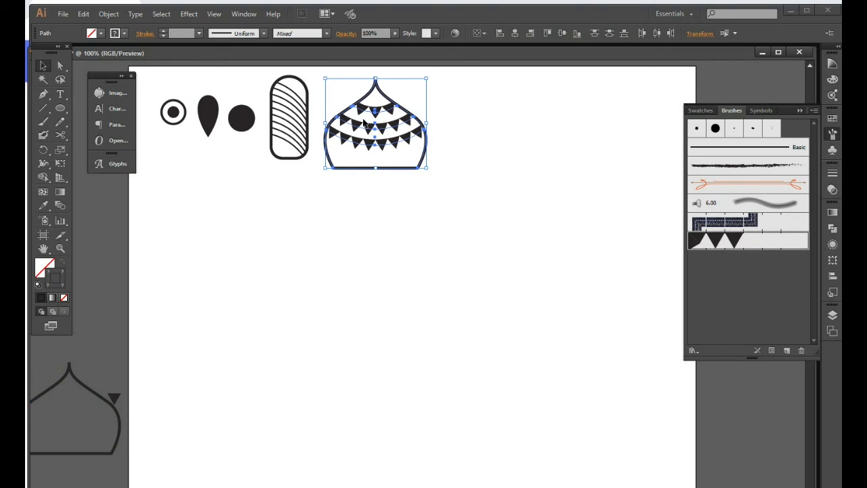
pyautogui.click(108, 13)
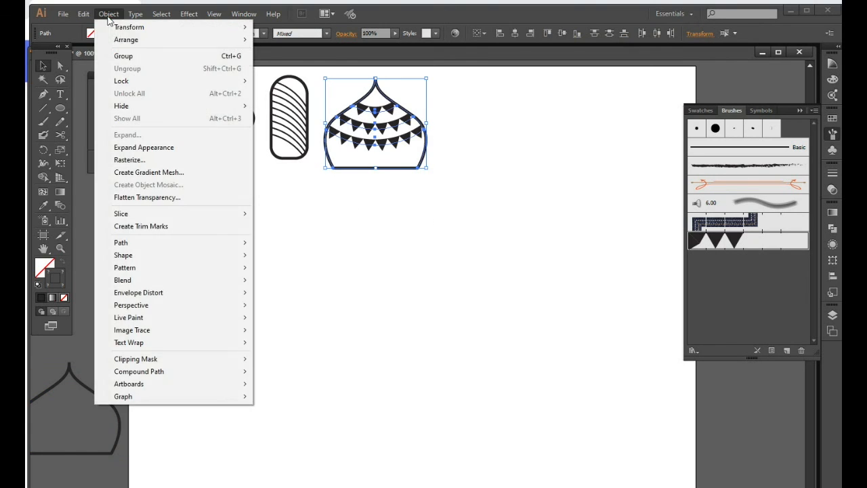
pyautogui.click(384, 178)
# Try two tapered width profiles on the decorated dome's outline stroke and set it back to Uniform
pyautogui.click(382, 169)
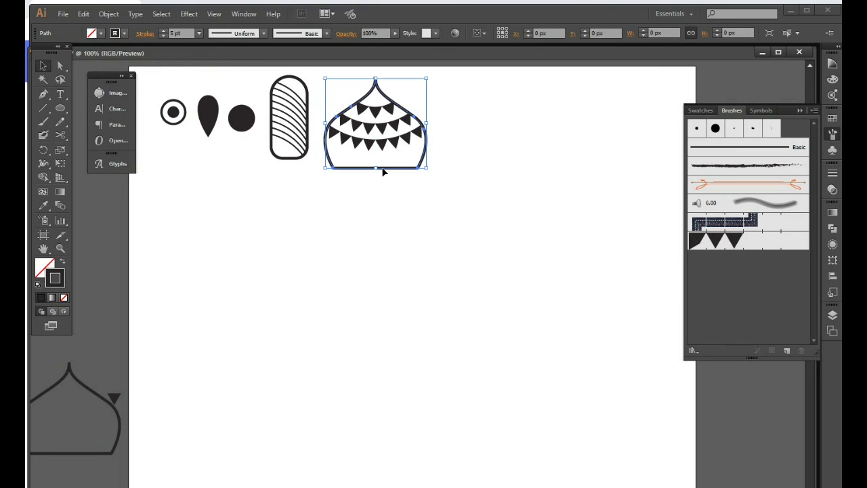
pyautogui.click(264, 34)
pyautogui.click(234, 68)
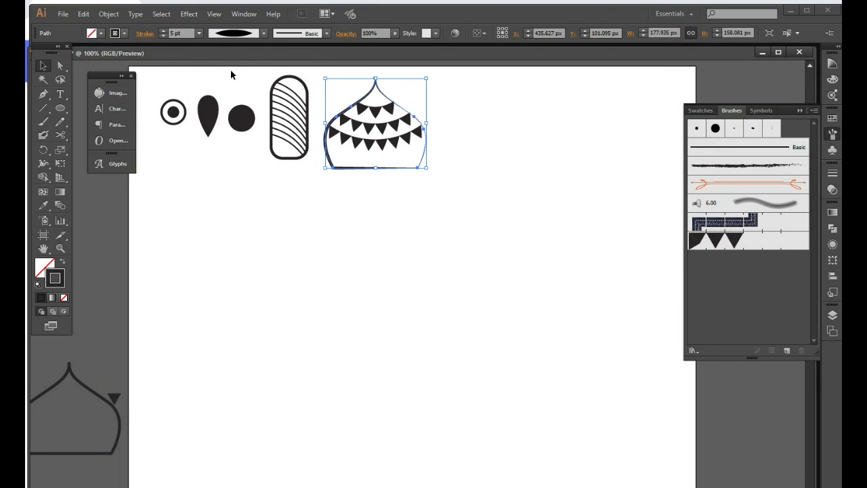
pyautogui.click(243, 35)
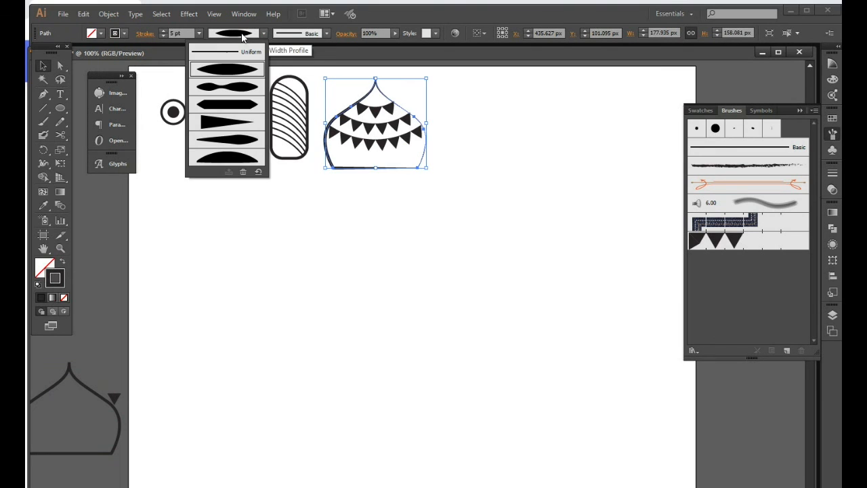
pyautogui.click(232, 105)
pyautogui.click(234, 34)
pyautogui.click(236, 54)
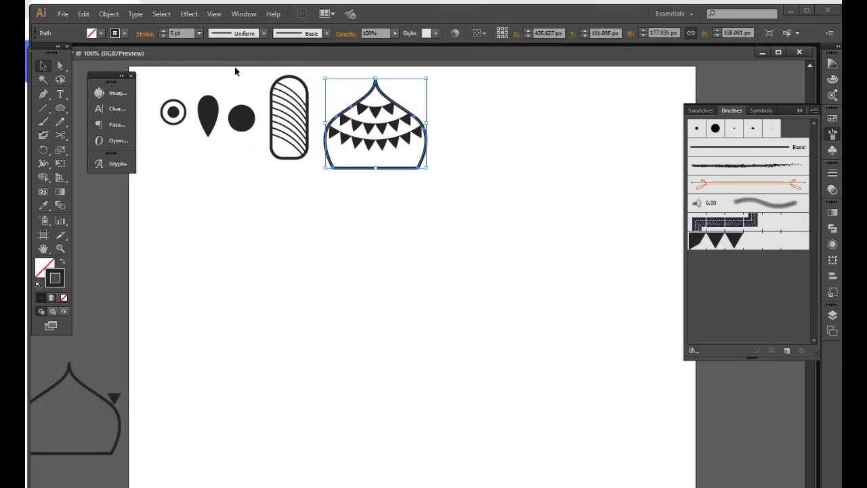
# Expand the fill and stroke of the decorated dome's outline
pyautogui.click(109, 13)
pyautogui.click(139, 135)
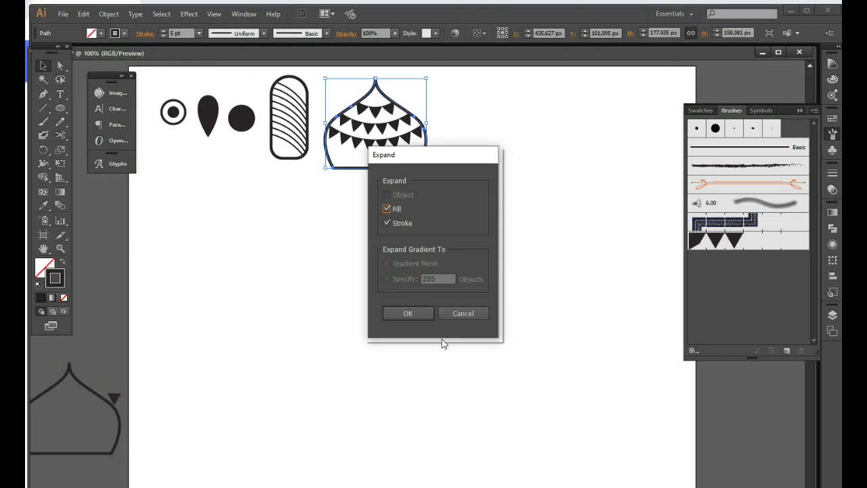
pyautogui.click(409, 314)
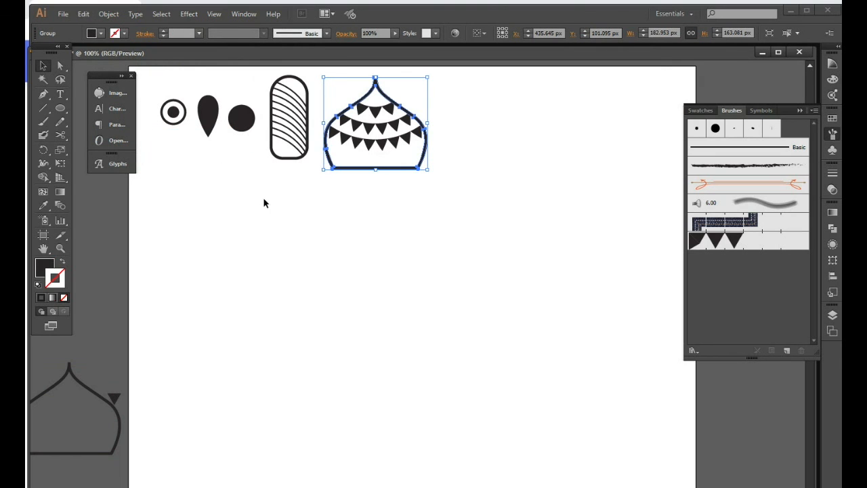
# Select the whole decorated dome and expand the appearance of its brushed triangle rows
pyautogui.moveTo(388, 219); pyautogui.dragTo(332, 77)
pyautogui.click(108, 14)
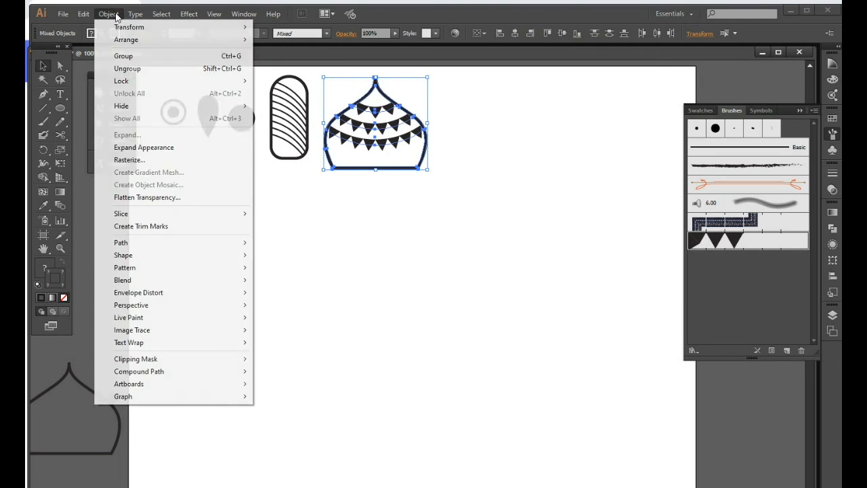
pyautogui.click(149, 149)
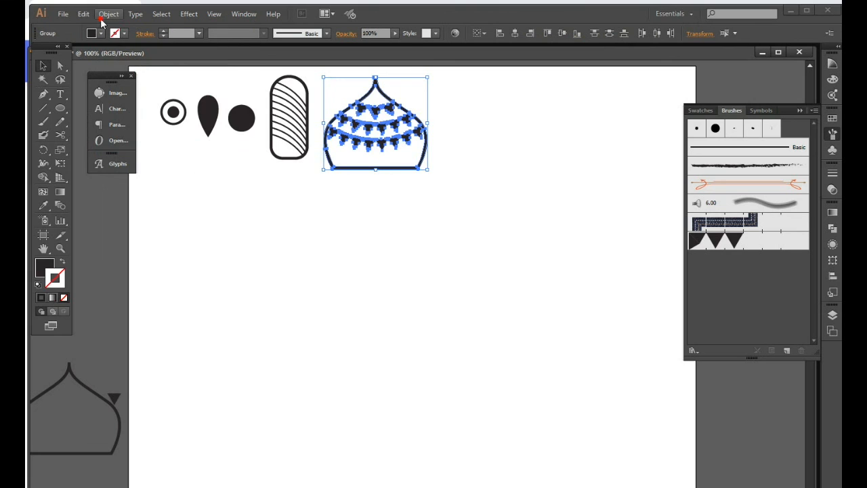
pyautogui.click(108, 14)
pyautogui.press('Escape')
# Expand the fill and stroke of the striped capsule and deselect it
pyautogui.moveTo(292, 194); pyautogui.dragTo(277, 78)
pyautogui.click(109, 13)
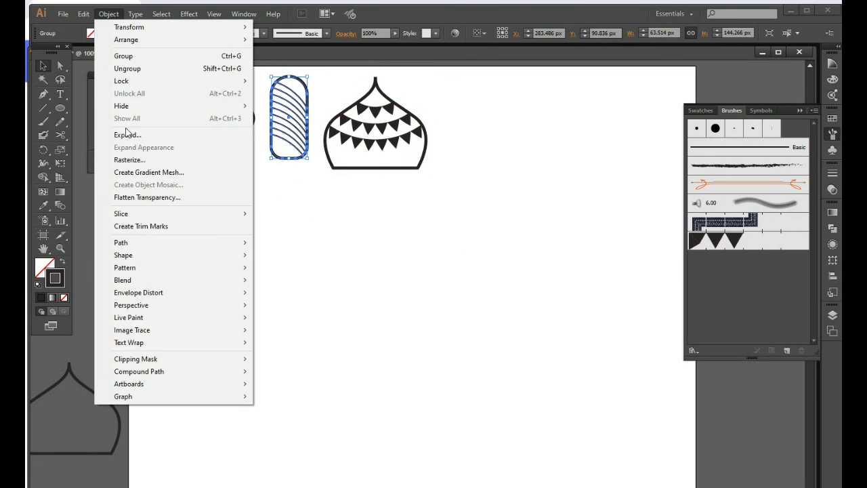
pyautogui.click(156, 135)
pyautogui.click(408, 312)
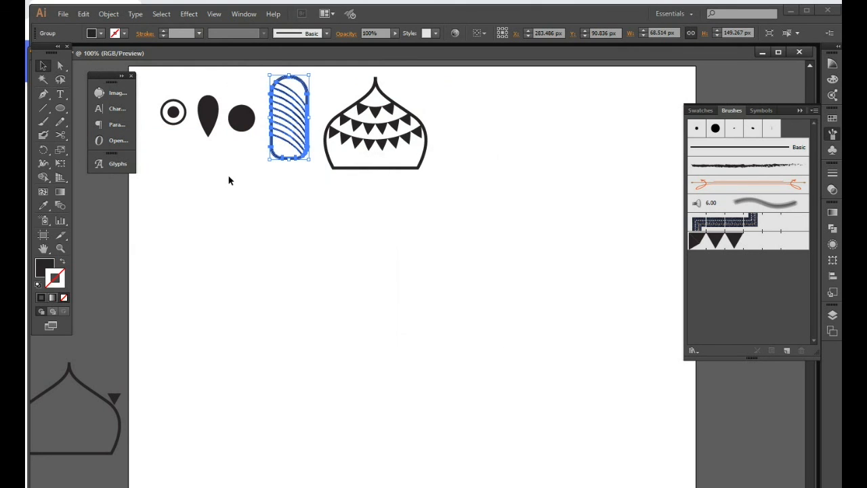
pyautogui.click(298, 229)
# Expand the fill and stroke of the ringed circle at the start of the row of shapes
pyautogui.moveTo(157, 86); pyautogui.dragTo(189, 150)
pyautogui.click(109, 13)
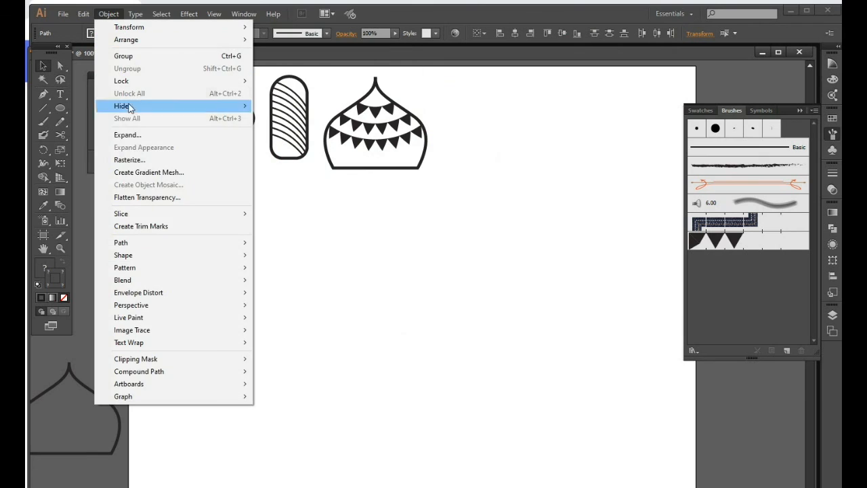
pyautogui.click(129, 136)
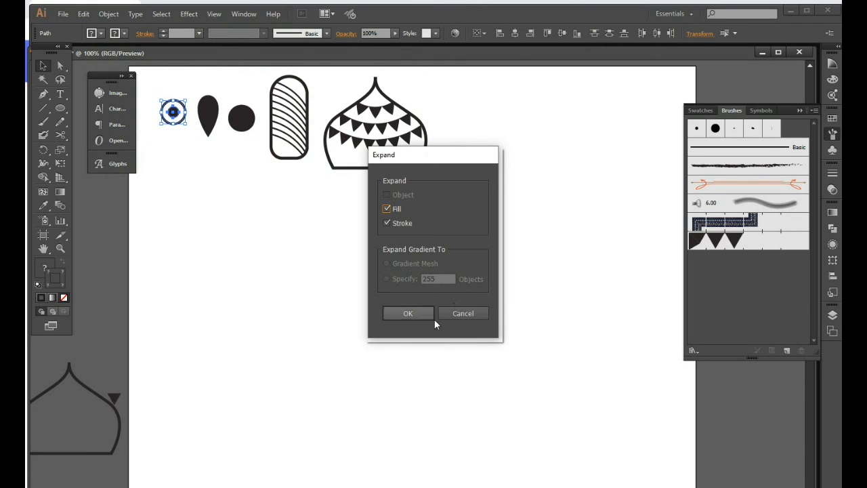
pyautogui.click(415, 310)
pyautogui.click(108, 14)
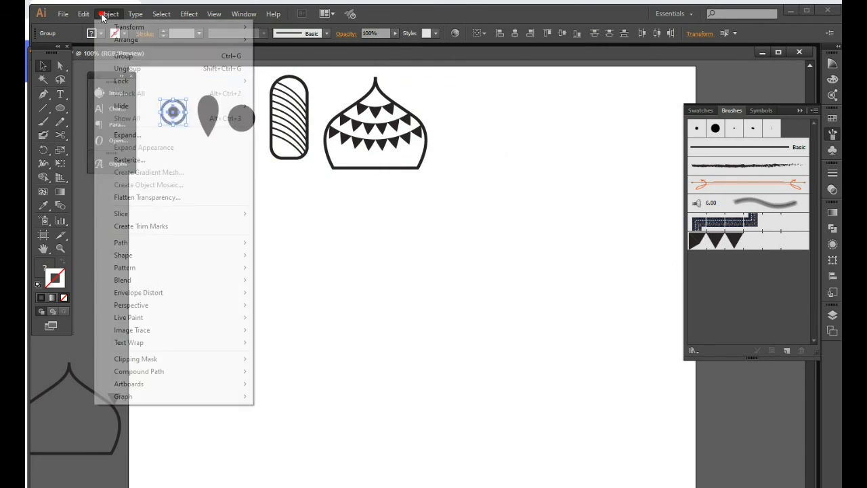
pyautogui.click(148, 135)
pyautogui.moveTo(252, 229); pyautogui.dragTo(366, 314)
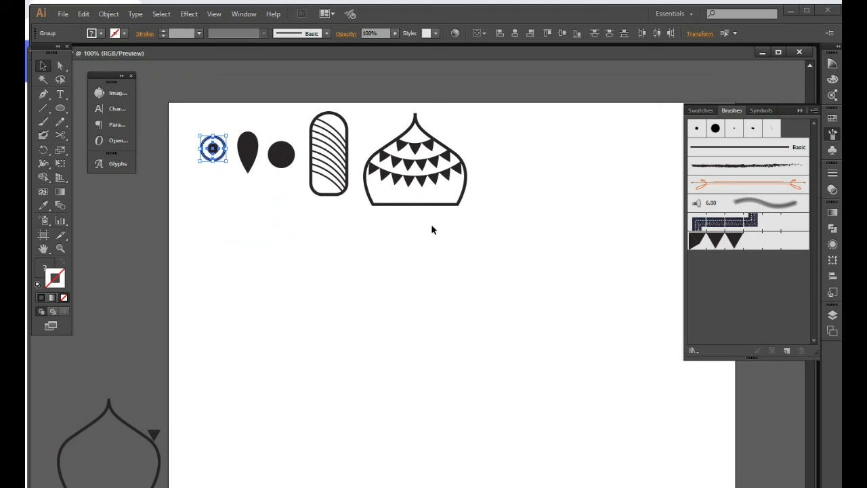
pyautogui.click(417, 146)
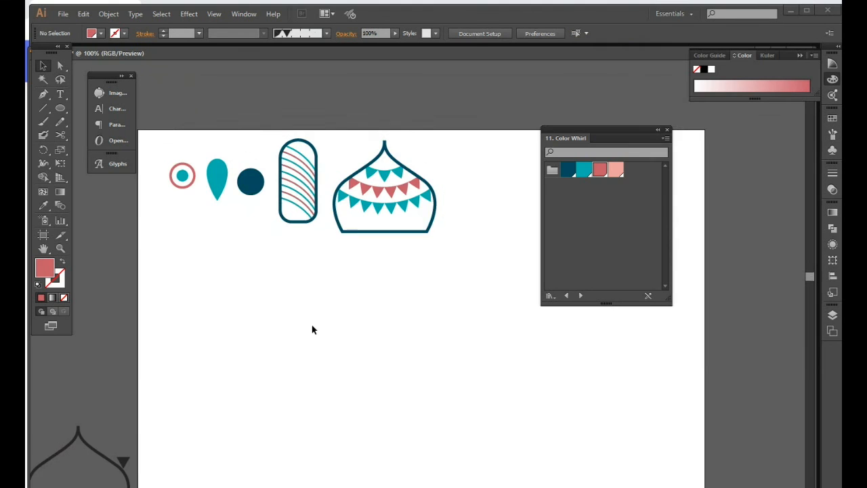
# Place a copy of the dark blue circle near the artboard's centre, at about X 476 px, Y 532 px
pyautogui.scroll(-1, 313, 325)
pyautogui.scroll(-2, 326, 330)
pyautogui.moveTo(450, 324); pyautogui.dragTo(204, 349)
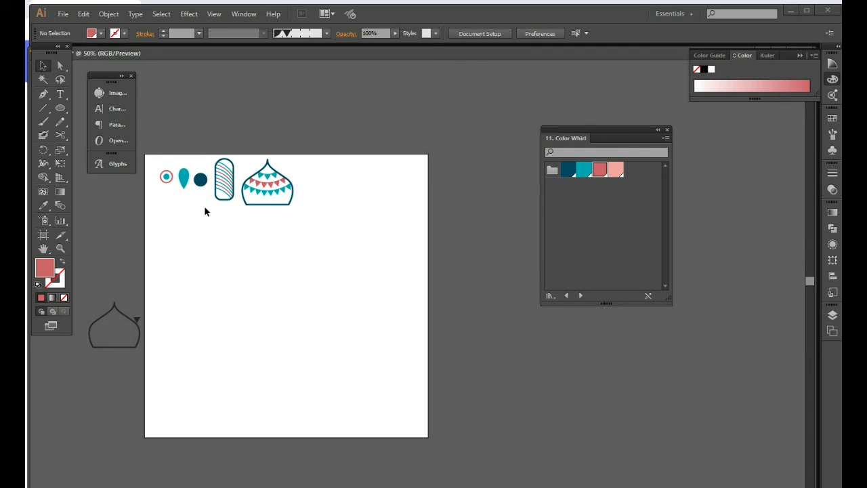
pyautogui.click(279, 319)
pyautogui.moveTo(280, 307); pyautogui.dragTo(280, 306)
# Enlarge the copied dark blue circle proportionally from its centre to about 135 px in diameter
pyautogui.scroll(2, 300, 336)
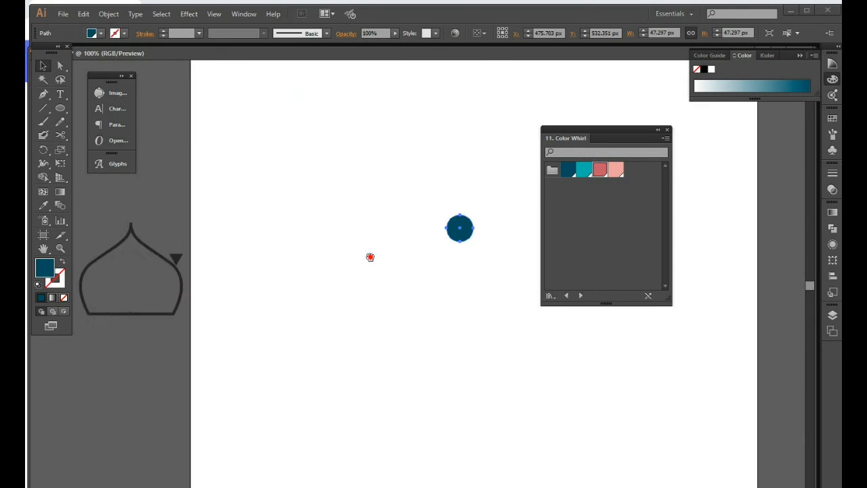
pyautogui.moveTo(372, 256); pyautogui.dragTo(209, 333)
pyautogui.moveTo(265, 344); pyautogui.dragTo(278, 336)
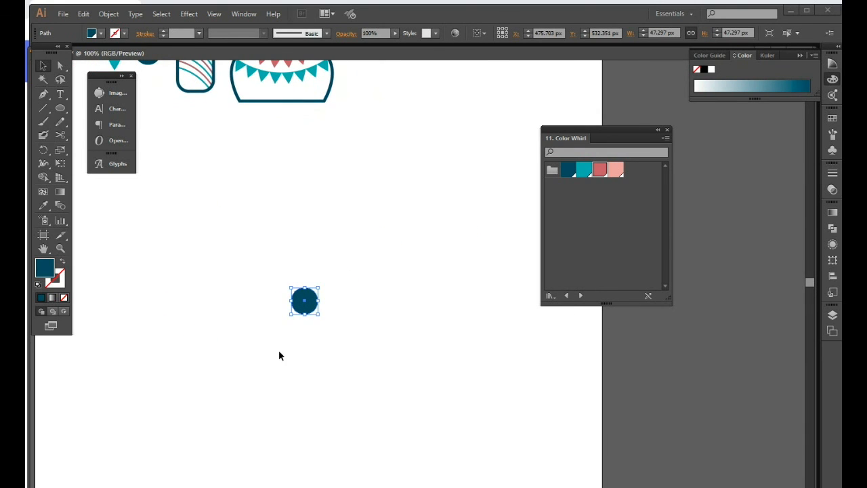
pyautogui.moveTo(269, 216); pyautogui.dragTo(316, 309)
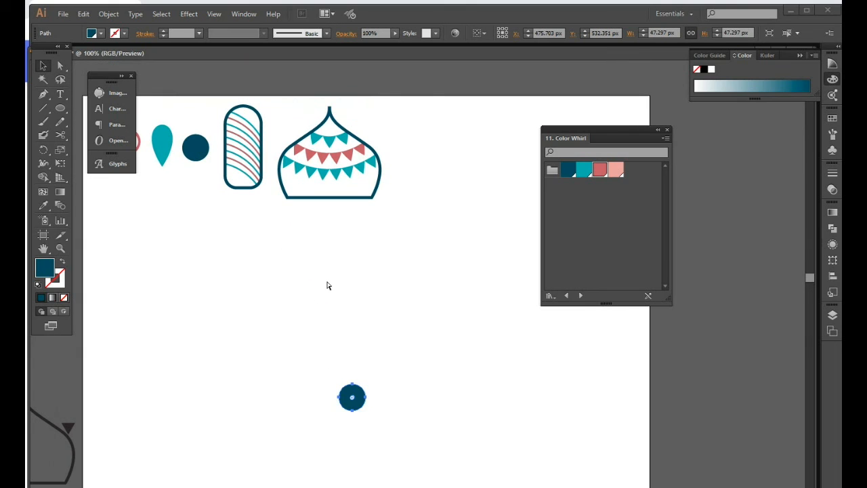
pyautogui.moveTo(366, 385); pyautogui.dragTo(423, 361)
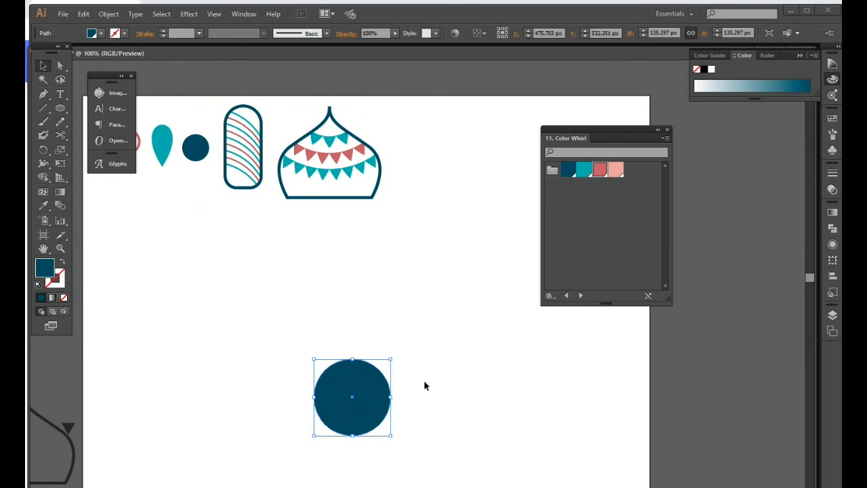
# Swap the enlarged circle's fill and stroke to give it a dark blue 1 pt outline without fill
pyautogui.click(408, 403)
pyautogui.click(389, 388)
pyautogui.click(61, 263)
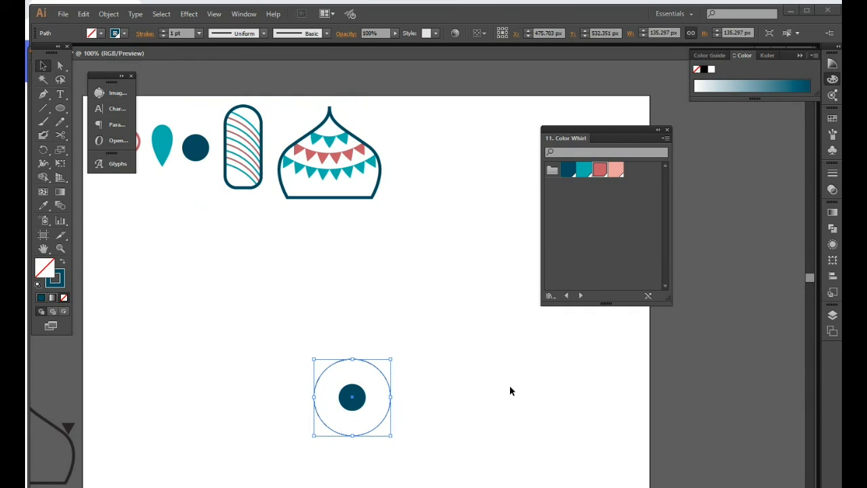
pyautogui.click(510, 391)
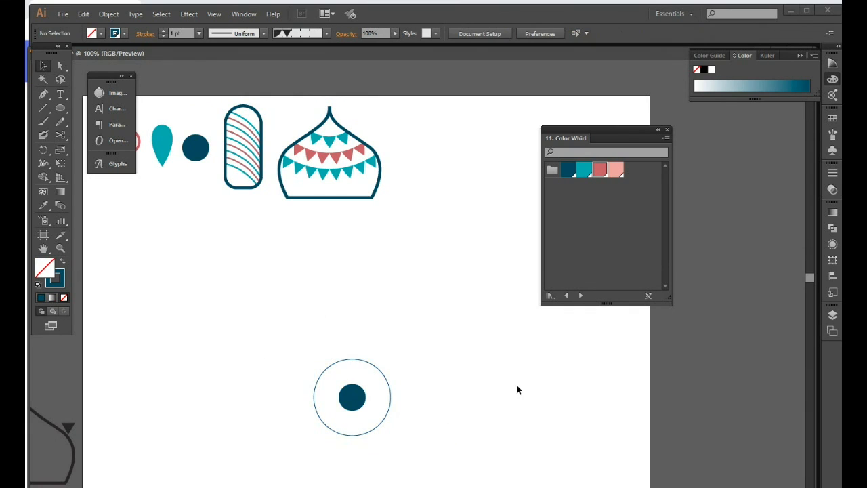
# Duplicate the outlined circle in place and enlarge the copy from its centre to about 151 px in diameter
pyautogui.click(380, 369)
pyautogui.press('a')
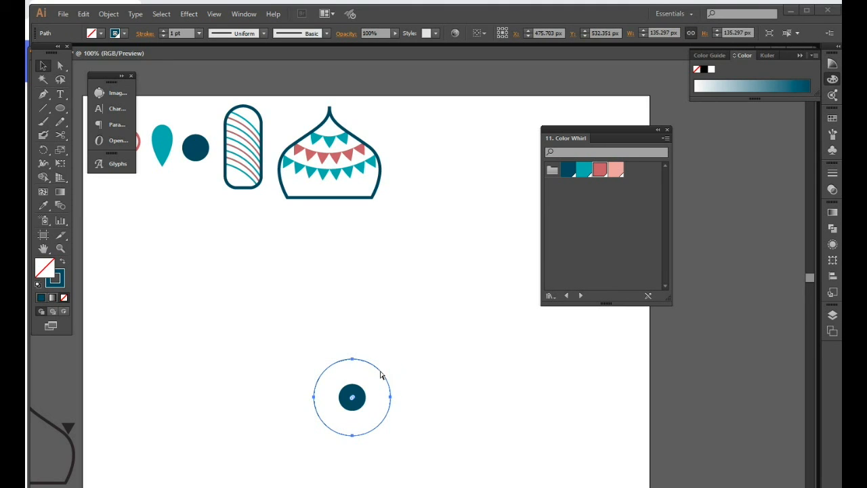
pyautogui.press('v')
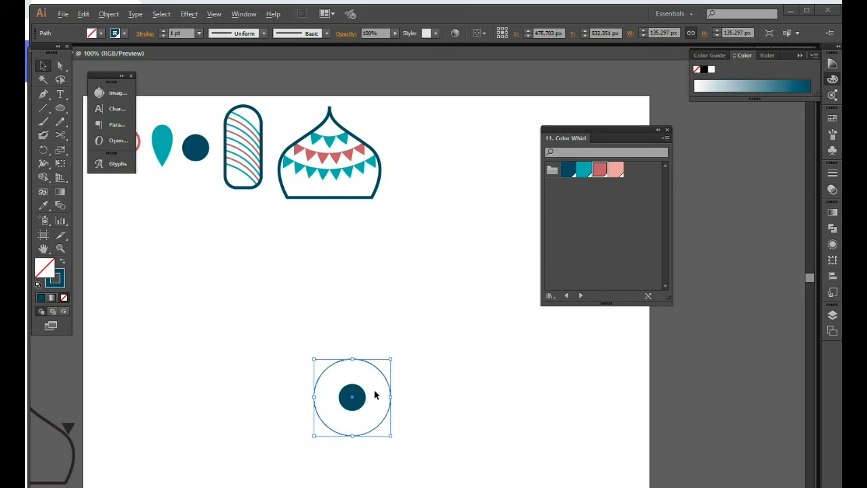
pyautogui.moveTo(392, 359); pyautogui.dragTo(404, 366)
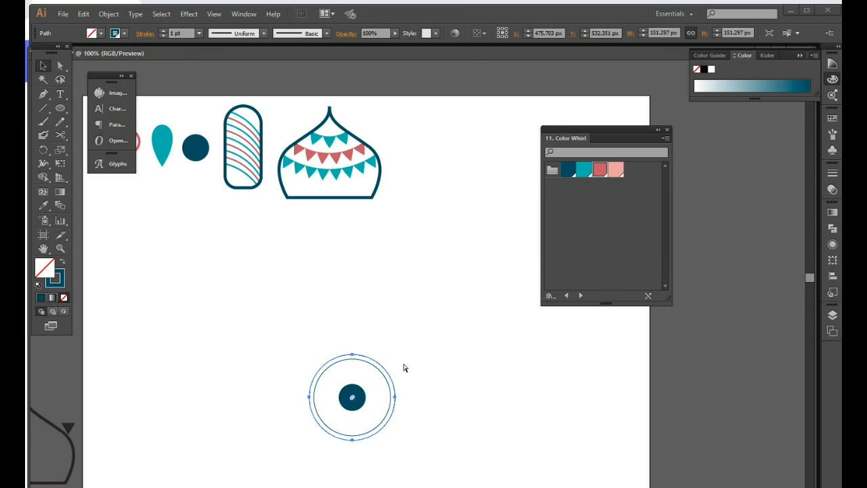
pyautogui.click(336, 306)
# Create a pattern brush from the coral-ringed teal circle, accepting the offered brush options
pyautogui.moveTo(207, 217); pyautogui.dragTo(255, 231)
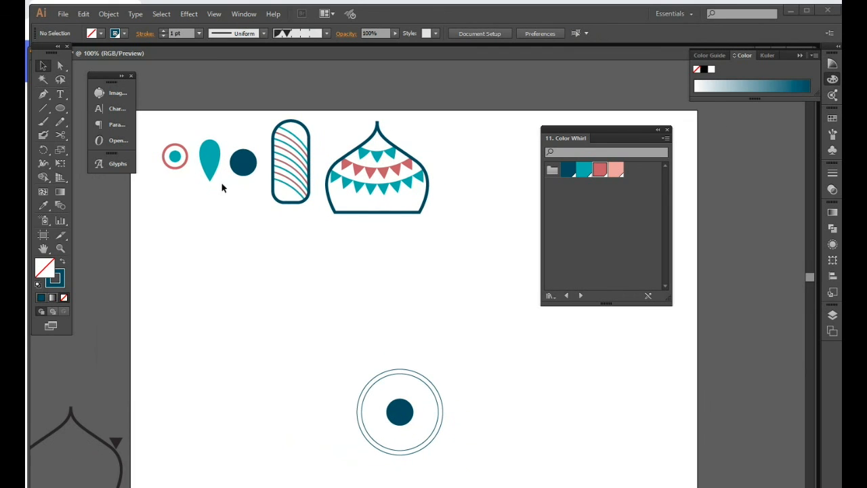
pyautogui.click(210, 156)
pyautogui.click(833, 135)
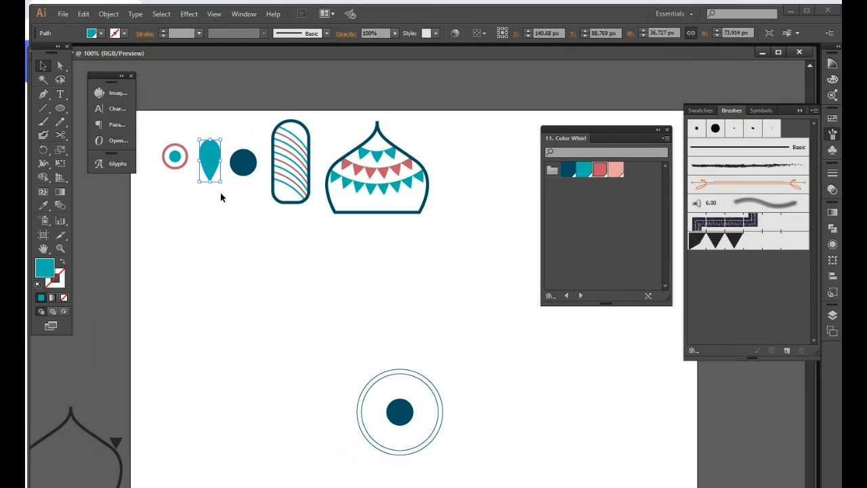
pyautogui.moveTo(185, 192)
pyautogui.mouseDown()
pyautogui.moveTo(165, 181)
pyautogui.moveTo(163, 137)
pyautogui.moveTo(779, 283)
pyautogui.mouseUp()
pyautogui.click(403, 306)
pyautogui.click(413, 329)
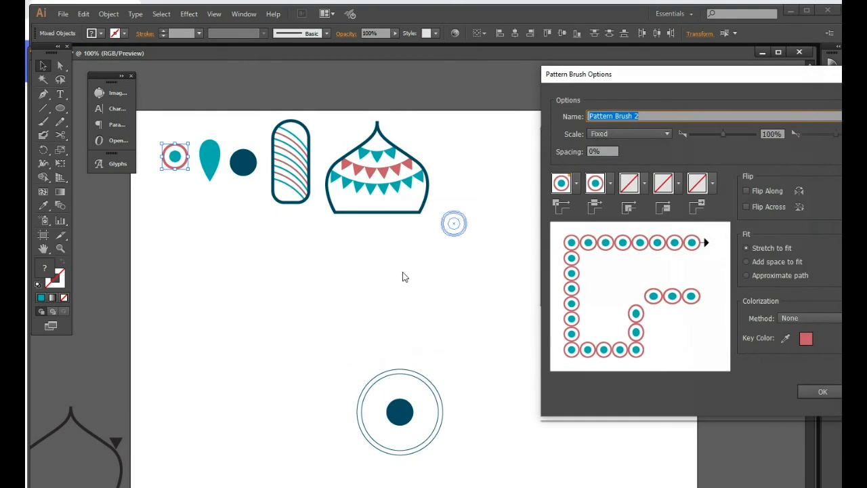
pyautogui.click(821, 391)
# Shrink the striped capsule proportionally to about 47 × 101 px and create a pattern brush from it
pyautogui.moveTo(296, 295); pyautogui.dragTo(271, 105)
pyautogui.moveTo(311, 203)
pyautogui.mouseDown()
pyautogui.moveTo(295, 178)
pyautogui.moveTo(772, 298)
pyautogui.mouseUp()
pyautogui.click(408, 306)
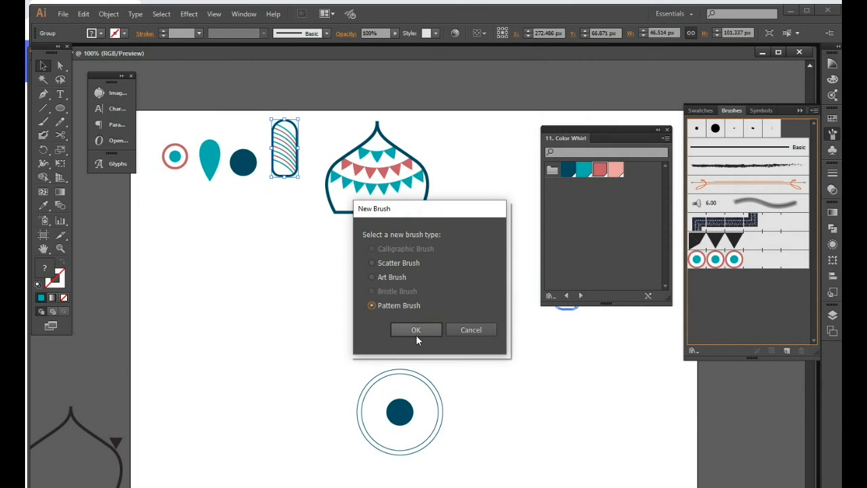
pyautogui.click(417, 330)
pyautogui.click(818, 392)
# Shrink the bunting-decorated dome and the teal teardrop proportionally and create a pattern brush from each
pyautogui.moveTo(409, 268); pyautogui.dragTo(332, 114)
pyautogui.moveTo(430, 214); pyautogui.dragTo(393, 209)
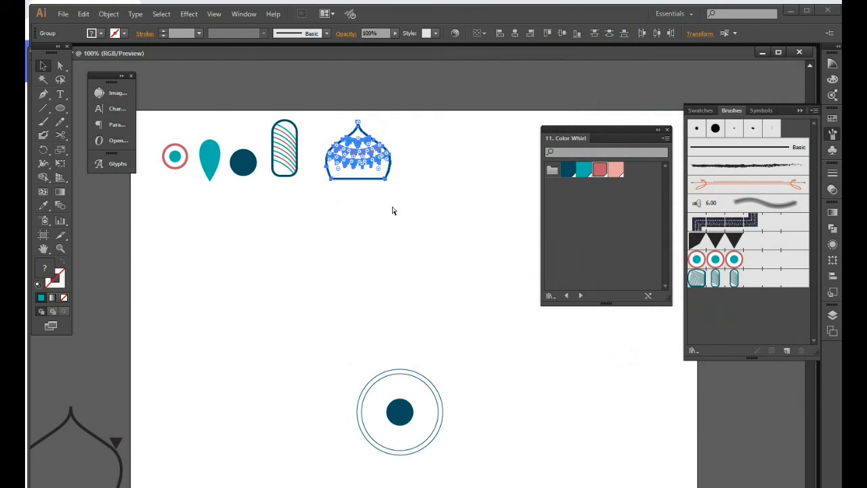
pyautogui.moveTo(369, 157)
pyautogui.mouseDown()
pyautogui.moveTo(755, 277)
pyautogui.moveTo(748, 311)
pyautogui.mouseUp()
pyautogui.click(386, 306)
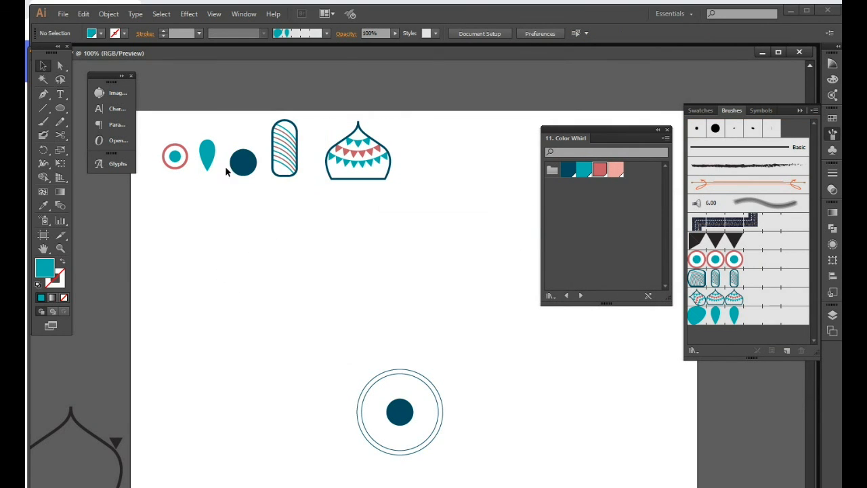
# Apply the teardrop pattern brush to the inner outlined circle and reduce it from its centre to about 97 px in diameter
pyautogui.moveTo(326, 298); pyautogui.dragTo(335, 246)
pyautogui.scroll(-2, 319, 245)
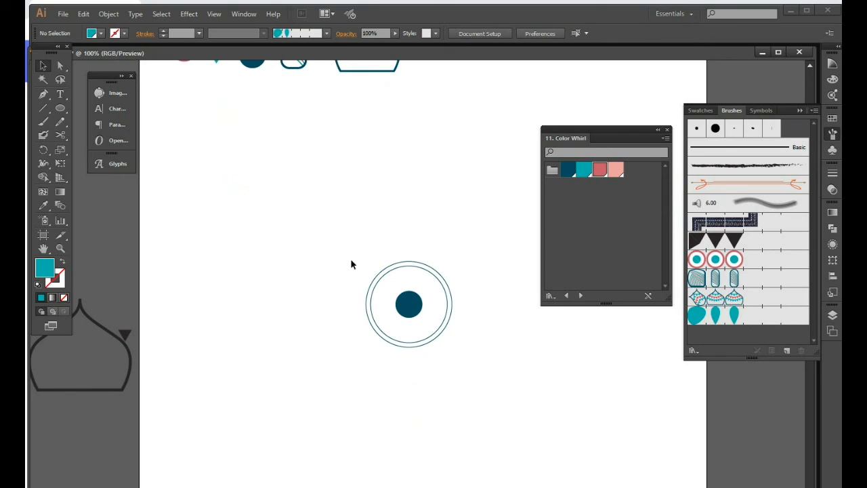
pyautogui.click(394, 285)
pyautogui.scroll(2, 304, 231)
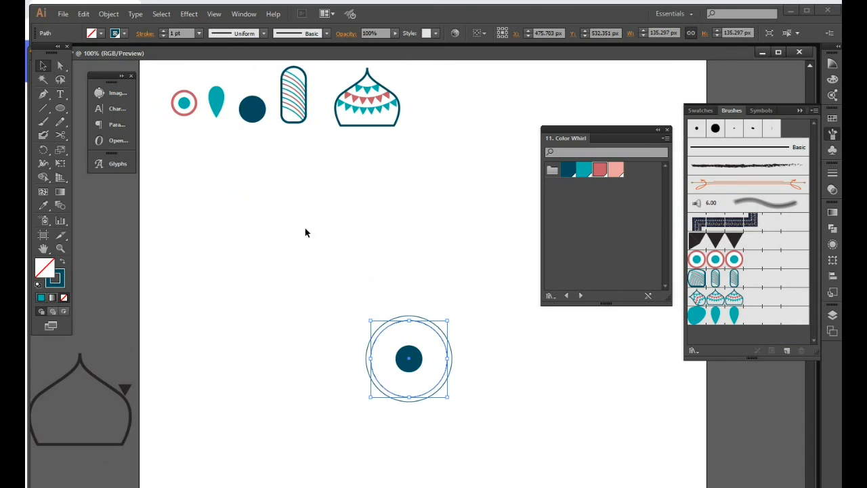
pyautogui.click(691, 317)
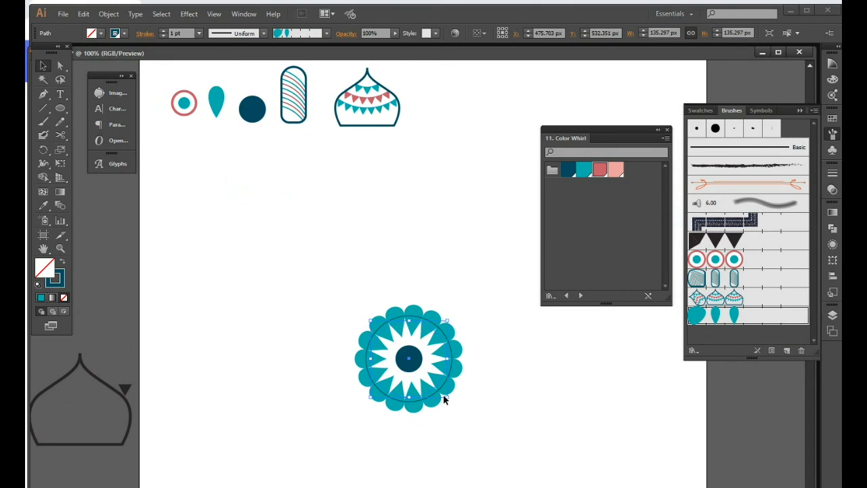
pyautogui.moveTo(448, 397); pyautogui.dragTo(435, 391)
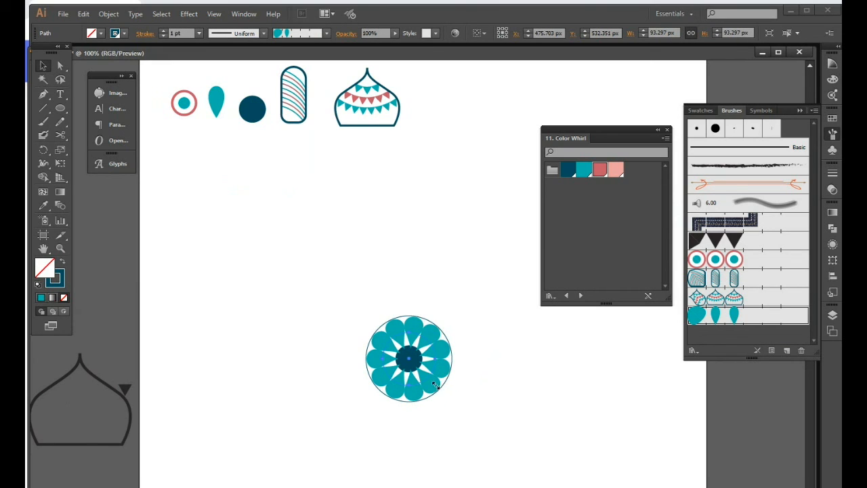
pyautogui.hotkey('ctrl', '+')
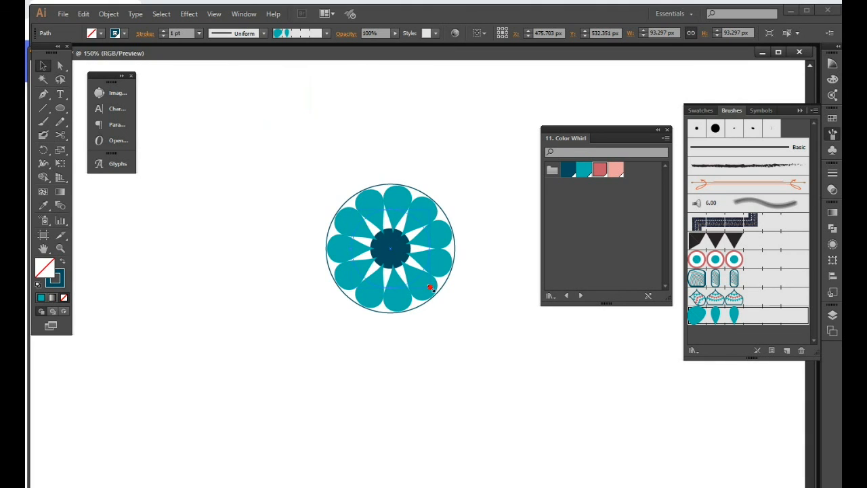
# Bring the dark blue centre circle in front of the teardrop petals and deselect it
pyautogui.click(396, 251)
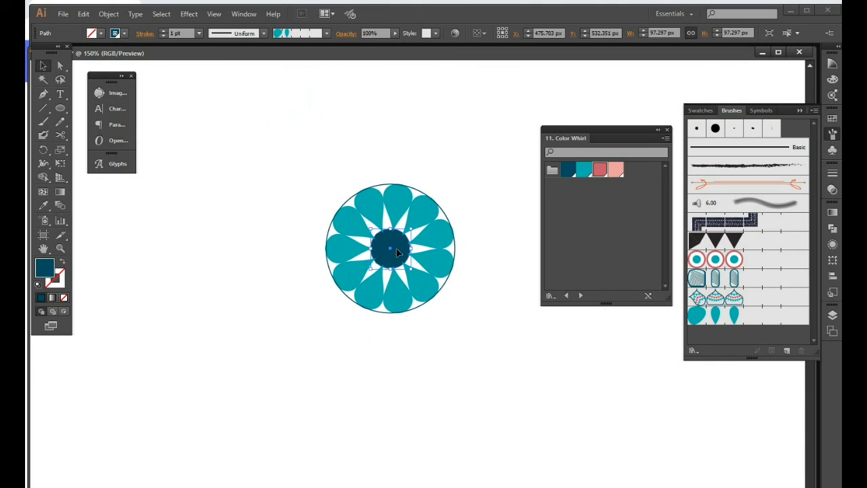
pyautogui.rightClick(399, 253)
pyautogui.moveTo(468, 410)
pyautogui.click(535, 412)
pyautogui.click(417, 405)
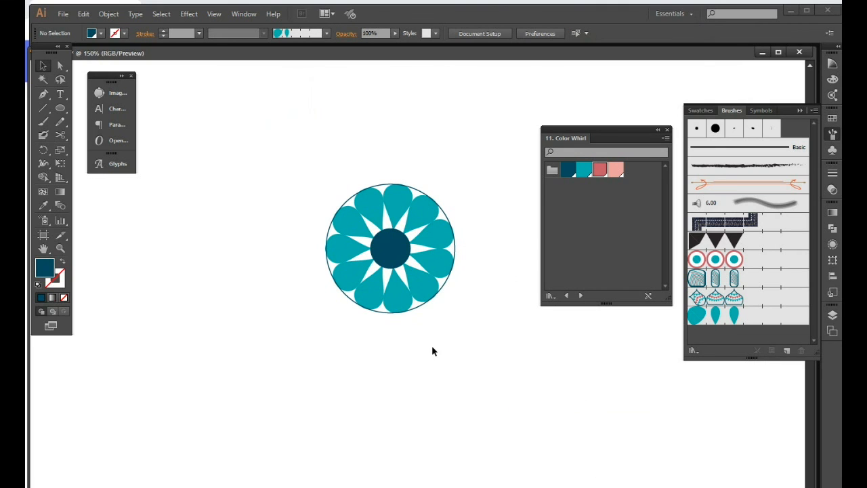
# Enlarge the thin ring around the petals to about 166 px and add a concentric copy about 207 px in diameter
pyautogui.click(420, 310)
pyautogui.moveTo(455, 313); pyautogui.dragTo(464, 326)
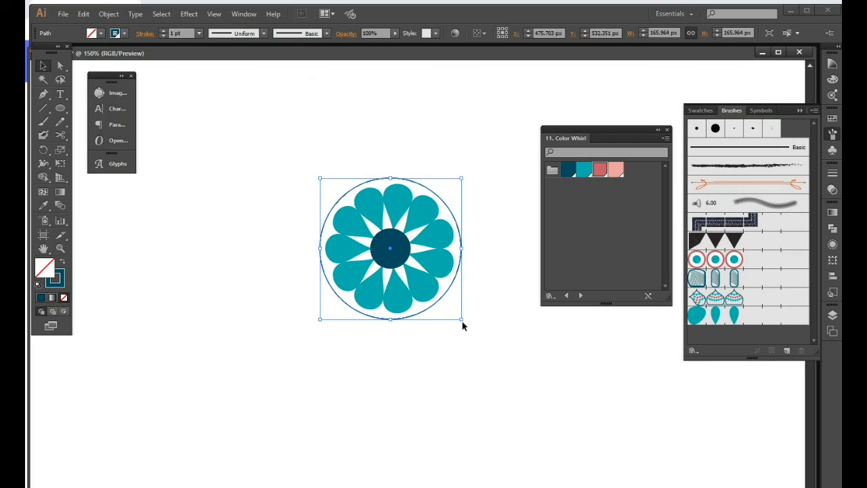
pyautogui.press('a')
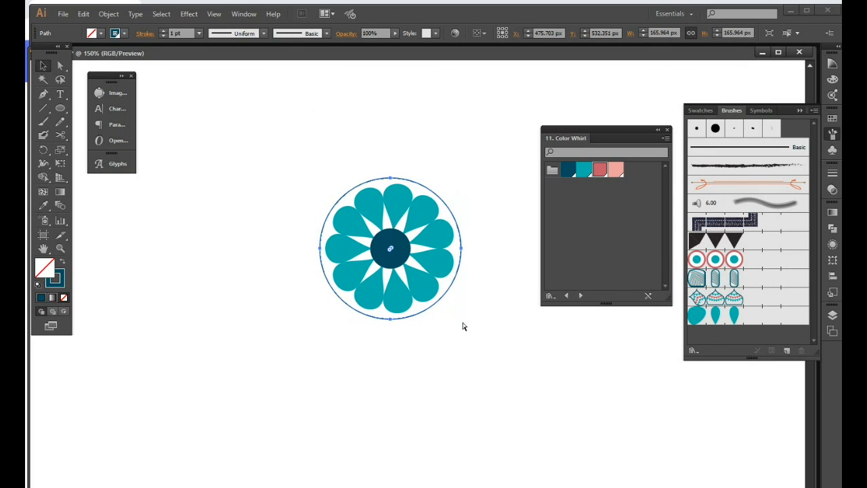
pyautogui.press('v')
pyautogui.moveTo(461, 319); pyautogui.dragTo(479, 337)
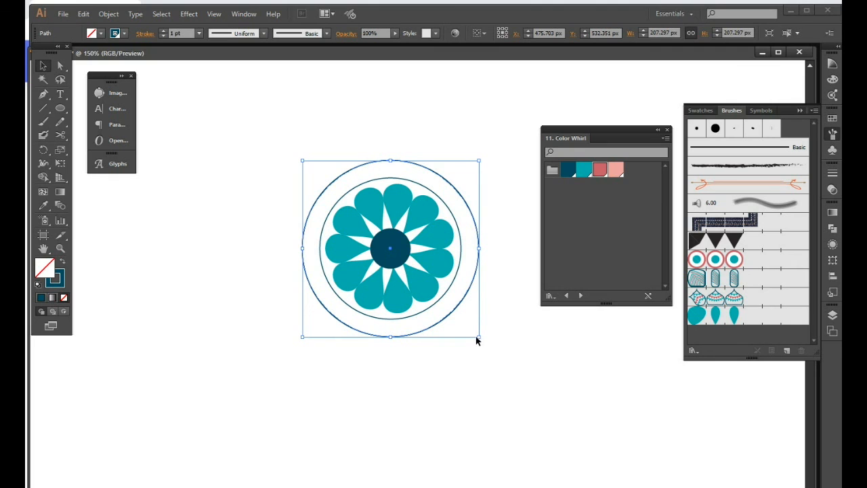
# Add another concentric ring outside the 207 px one, styled with the striped capsule pattern brush and enlarged to about 271 × 259 px
pyautogui.moveTo(481, 339); pyautogui.dragTo(485, 343)
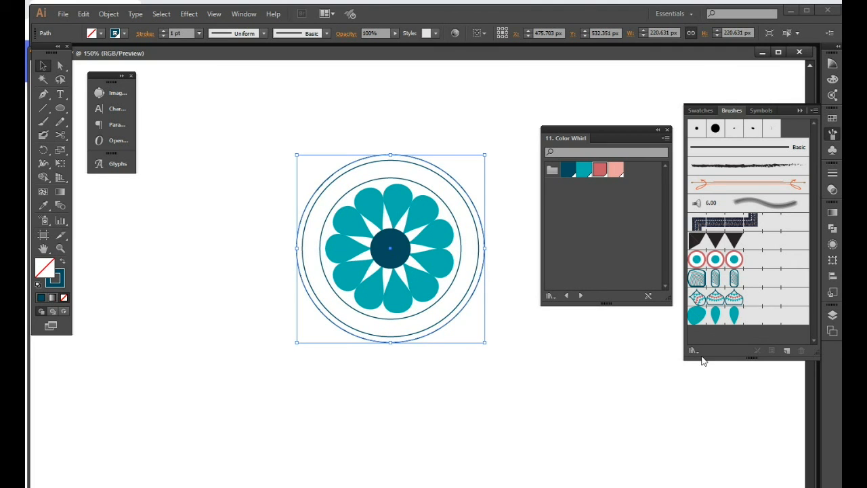
pyautogui.click(705, 324)
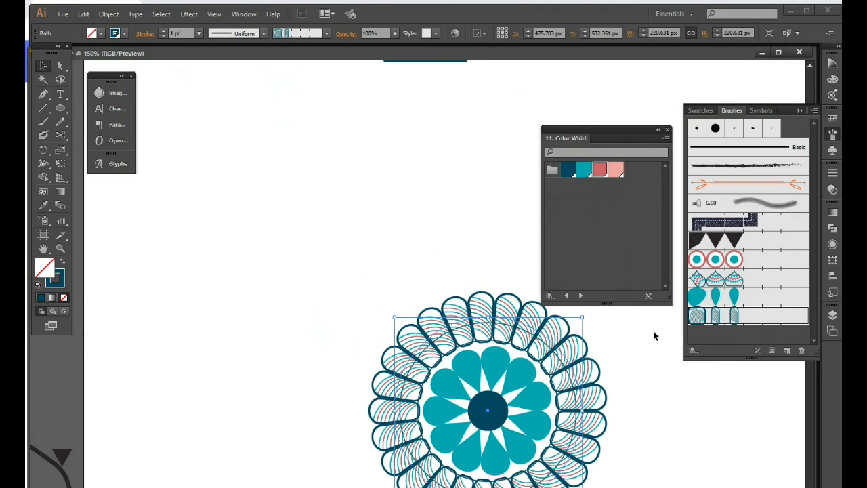
pyautogui.scroll(-2, 654, 332)
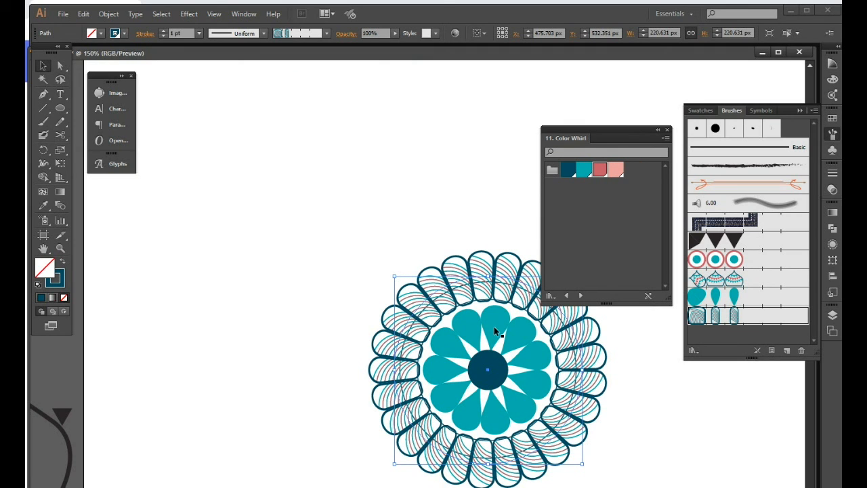
pyautogui.moveTo(476, 379); pyautogui.dragTo(340, 325)
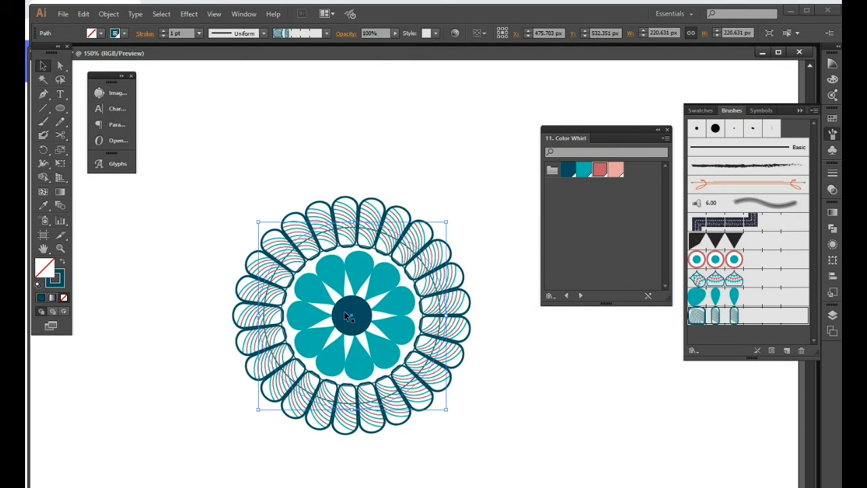
pyautogui.moveTo(447, 222); pyautogui.dragTo(471, 199)
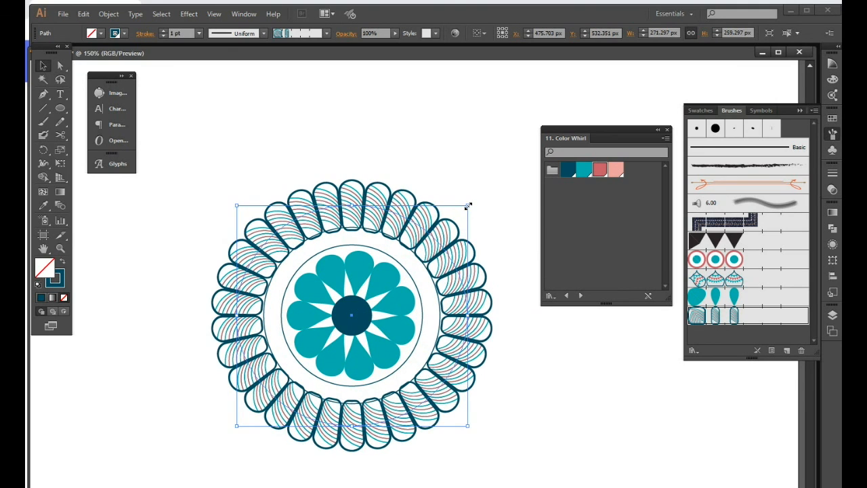
# Set the stroke of the ring just inside the striped capsules to 5 pt
pyautogui.keyDown('ctrl'); pyautogui.click(425, 305); pyautogui.keyUp('ctrl')
pyautogui.keyDown('ctrl'); pyautogui.click(427, 306); pyautogui.keyUp('ctrl')
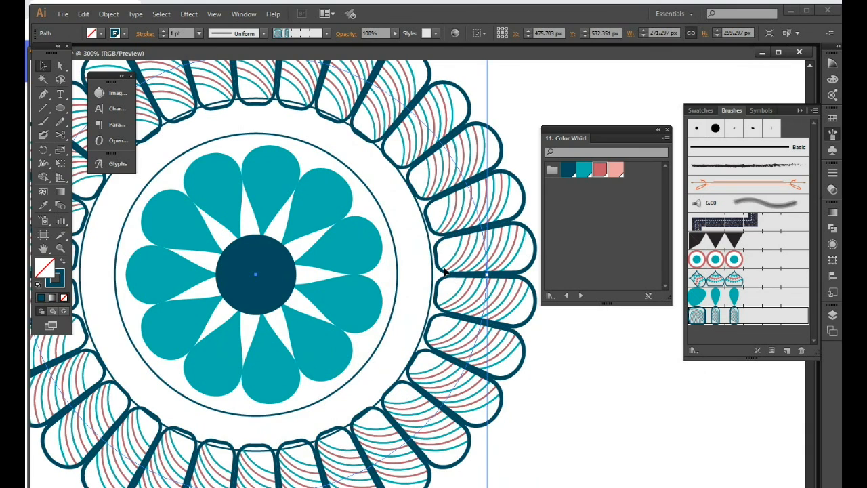
pyautogui.click(434, 269)
pyautogui.click(177, 33)
pyautogui.write('5')
pyautogui.press('Return')
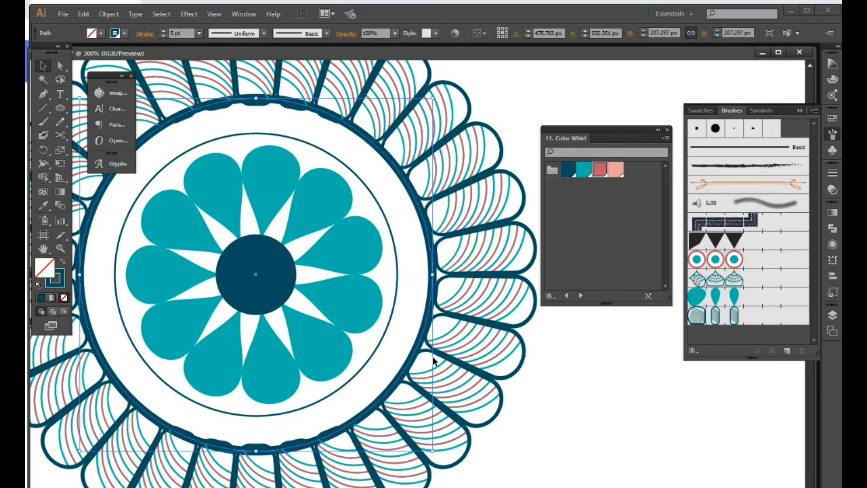
pyautogui.click(553, 411)
# Set the stroke of the thin ring directly around the teardrop petals to 5 pt and deselect it
pyautogui.click(478, 322)
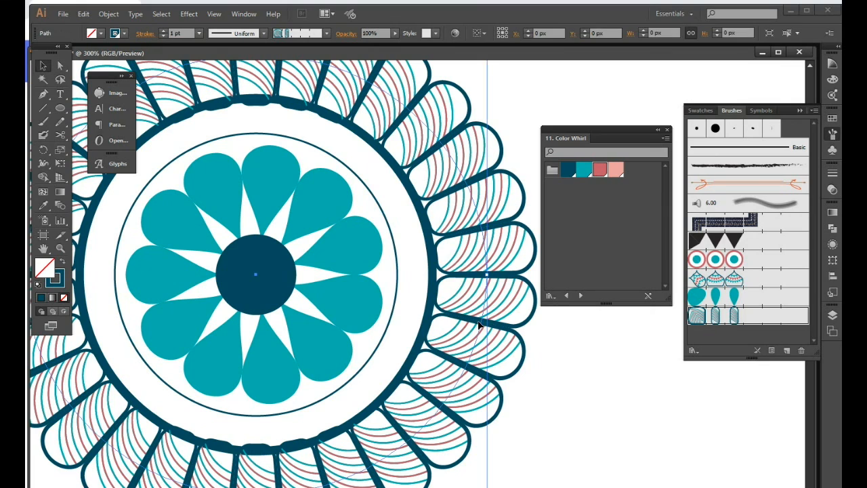
pyautogui.click(427, 325)
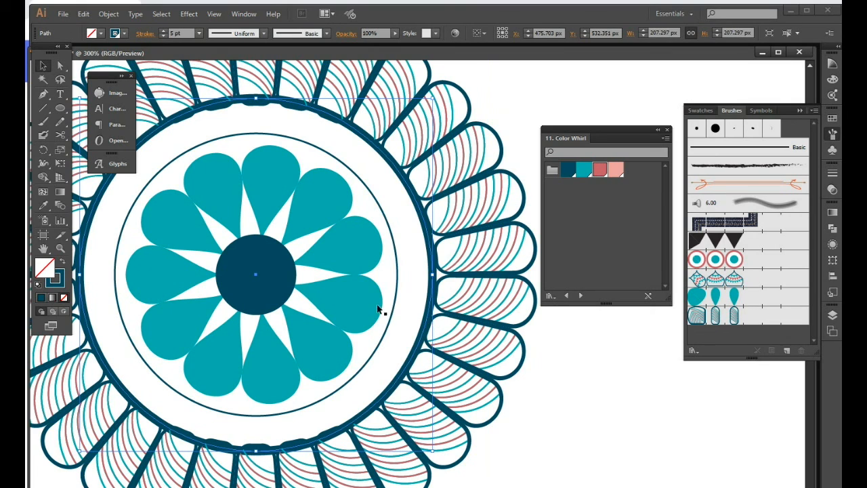
pyautogui.click(397, 297)
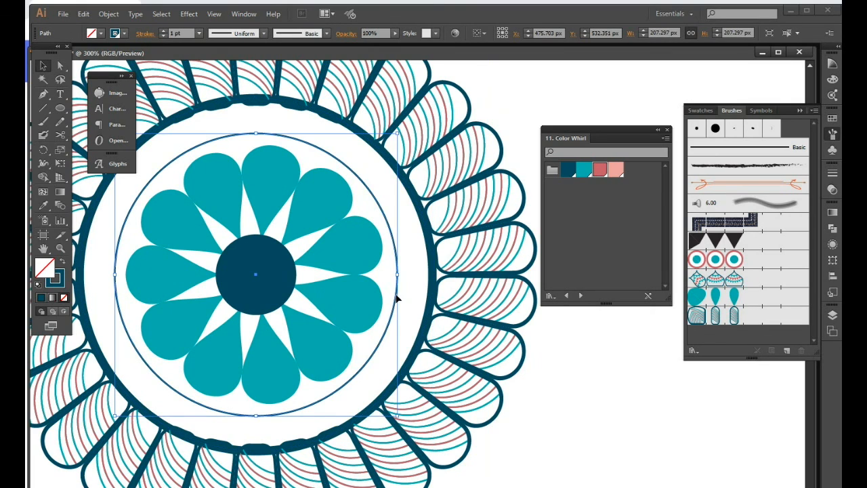
pyautogui.write('5')
pyautogui.press('Return')
pyautogui.click(564, 378)
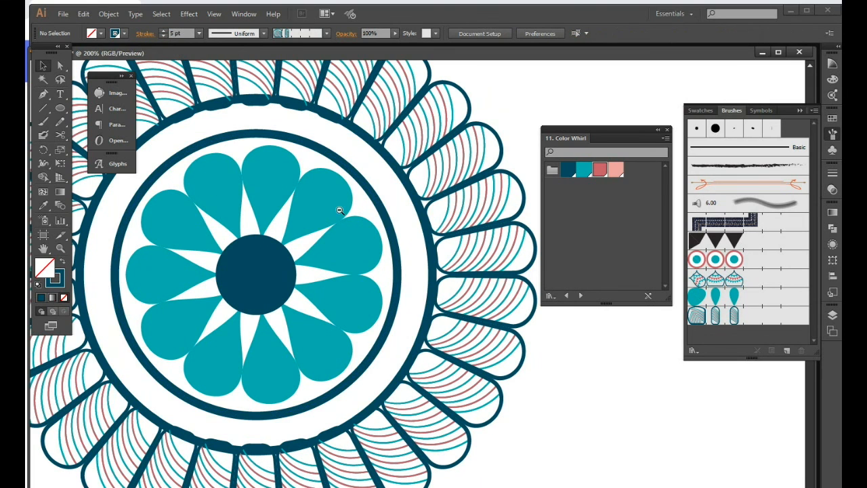
# Duplicate the inner 5 pt ring and enlarge the copy from its centre to about 347 px, enclosing the capsules
pyautogui.keyDown('ctrl'); pyautogui.keyDown('alt'); pyautogui.click(340, 210); pyautogui.keyUp('alt'); pyautogui.keyUp('ctrl')
pyautogui.keyDown('ctrl'); pyautogui.keyDown('alt'); pyautogui.click(340, 210); pyautogui.keyUp('alt'); pyautogui.keyUp('ctrl')
pyautogui.moveTo(311, 290); pyautogui.dragTo(222, 231)
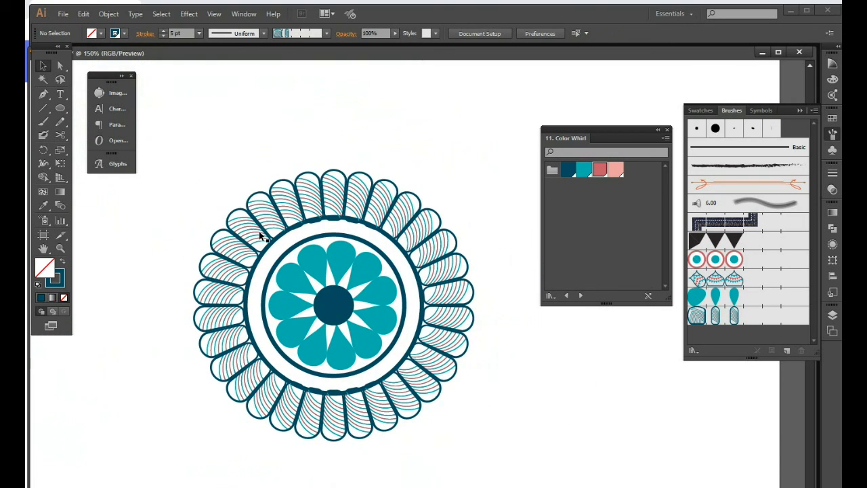
pyautogui.click(358, 239)
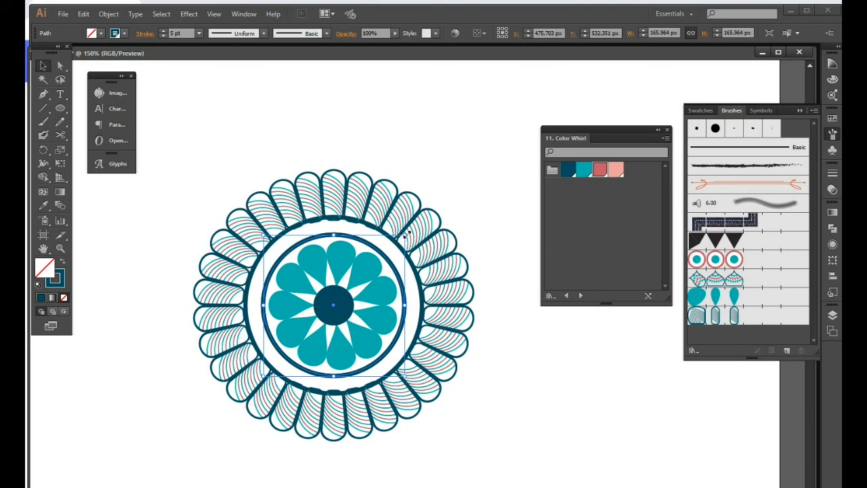
pyautogui.moveTo(406, 238)
pyautogui.mouseDown()
pyautogui.moveTo(483, 186)
pyautogui.moveTo(507, 159)
pyautogui.moveTo(522, 158)
pyautogui.moveTo(515, 160)
pyautogui.mouseUp()
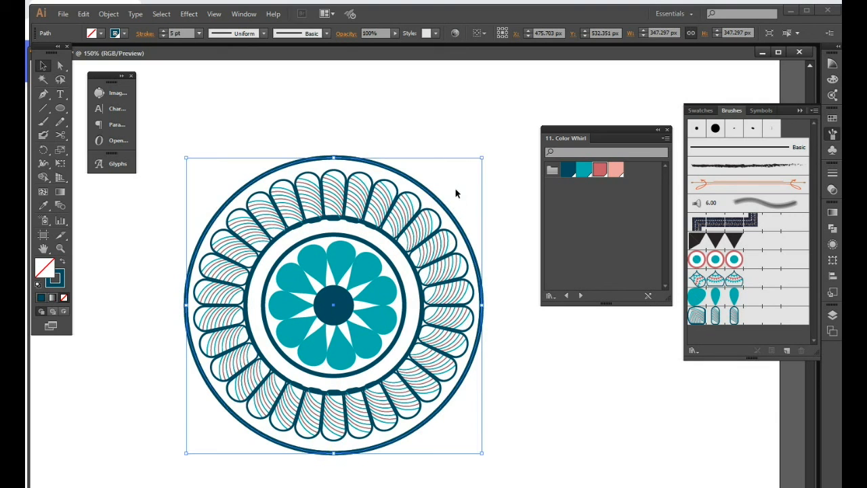
# Duplicate the 347 px ring, enlarge the copy to about 367 px, and try the concentric-circle pattern brush on it
pyautogui.moveTo(481, 159); pyautogui.dragTo(490, 149)
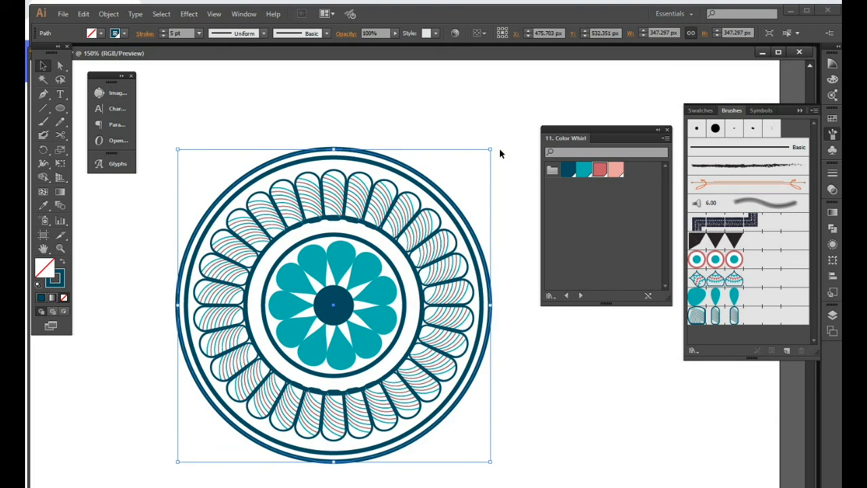
pyautogui.click(700, 256)
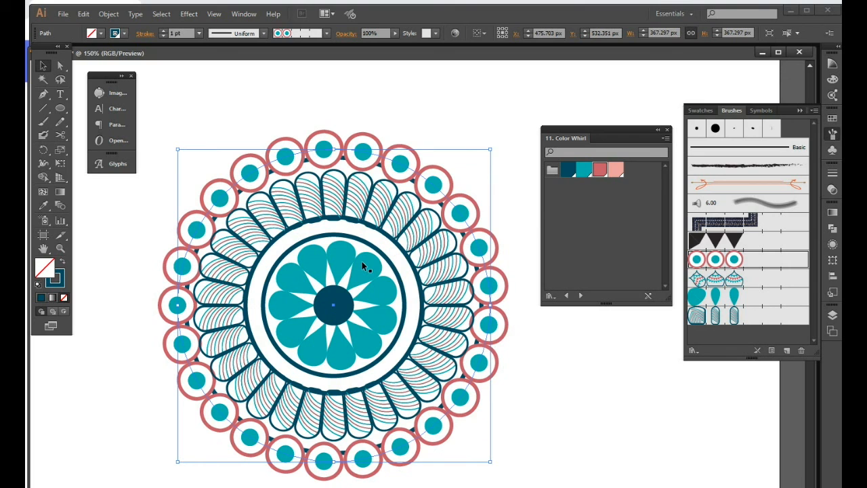
pyautogui.hotkey('ctrl', 'z')
# Shrink the pink-and-teal concentric-circle motif above the mandala and delete its old pattern brush
pyautogui.hotkey('ctrl', '-')
pyautogui.hotkey('ctrl', '-')
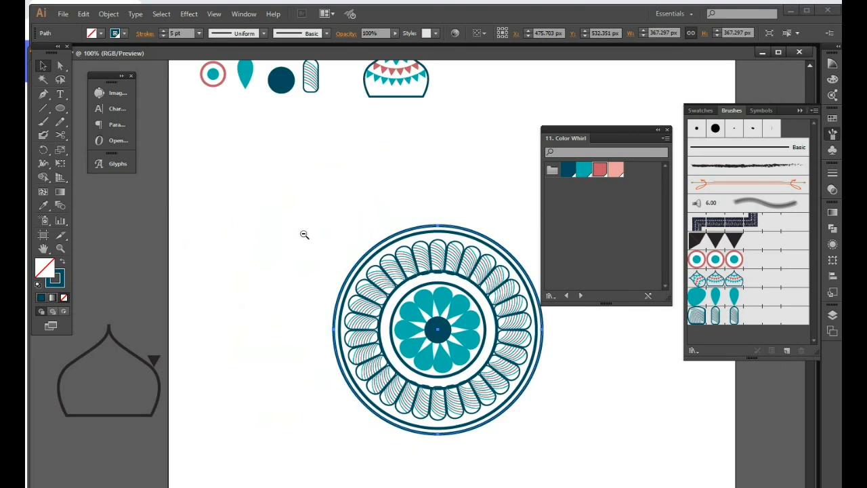
pyautogui.moveTo(332, 216); pyautogui.dragTo(353, 235)
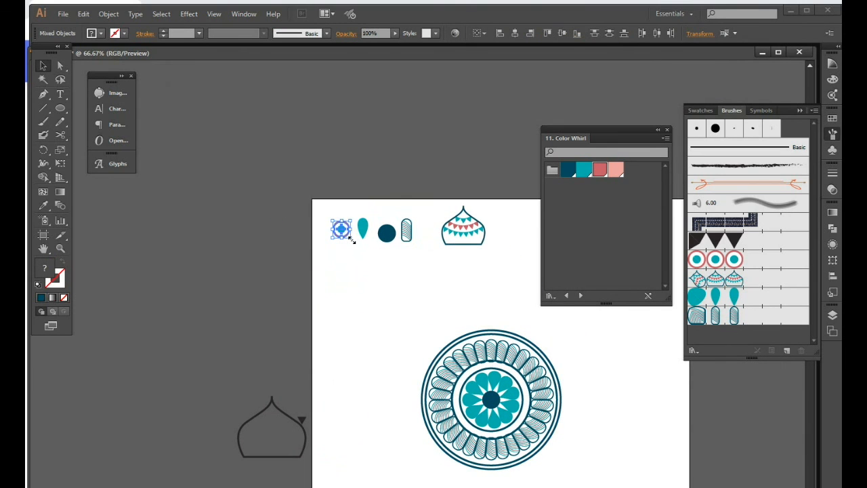
pyautogui.click(347, 255)
pyautogui.moveTo(698, 259)
pyautogui.mouseDown()
pyautogui.moveTo(790, 349)
pyautogui.moveTo(802, 350)
pyautogui.mouseUp()
pyautogui.moveTo(338, 237)
pyautogui.mouseDown()
pyautogui.moveTo(341, 229)
pyautogui.moveTo(766, 329)
pyautogui.mouseUp()
pyautogui.click(416, 329)
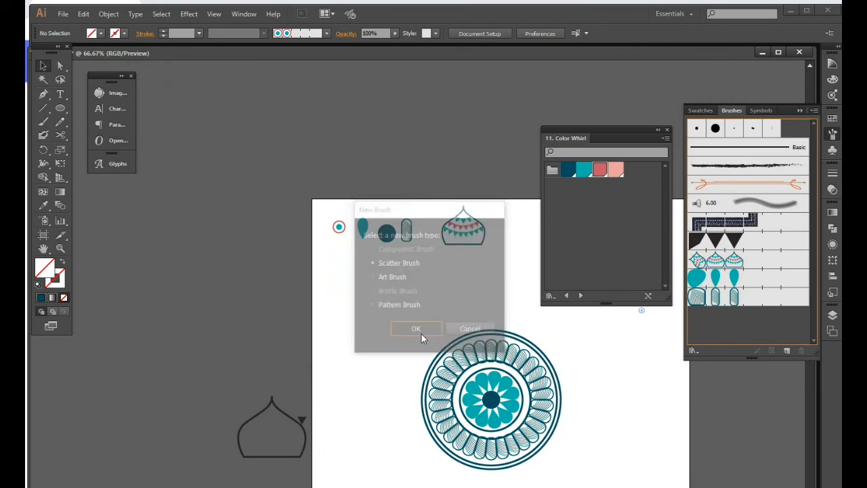
pyautogui.click(774, 353)
pyautogui.hotkey('ctrl', 'shift', 'g')
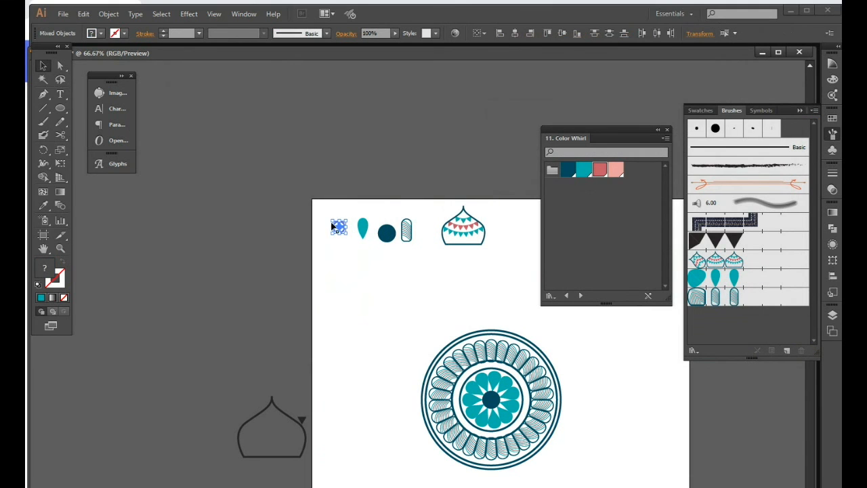
# Create a new pattern brush from the shrunken concentric-circle motif, keeping the default scale, 0% spacing and Stretch to fit
pyautogui.moveTo(341, 230); pyautogui.dragTo(799, 343)
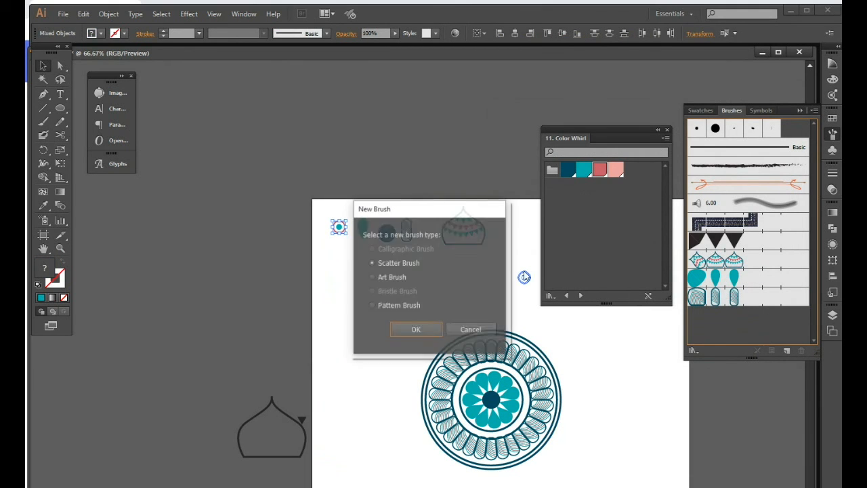
pyautogui.click(395, 306)
pyautogui.click(410, 329)
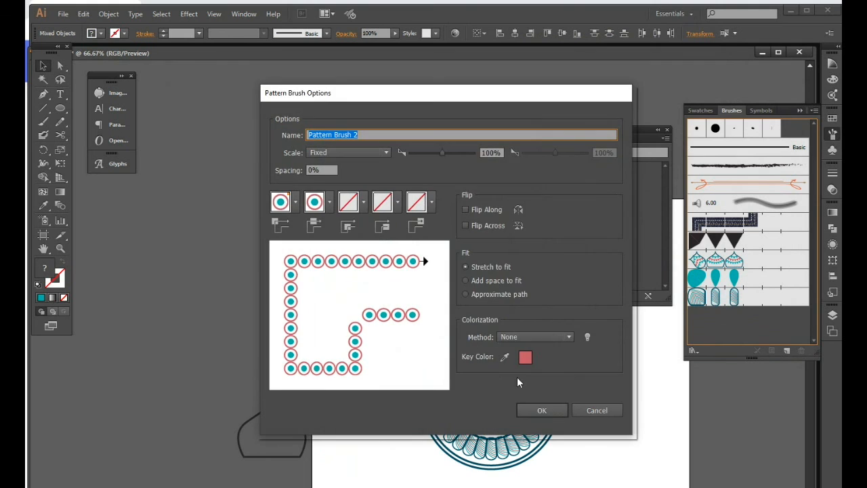
pyautogui.click(539, 406)
# Apply the new concentric-circle pattern brush to the outermost ring and enlarge that ring from its centre to about 391 px
pyautogui.click(481, 331)
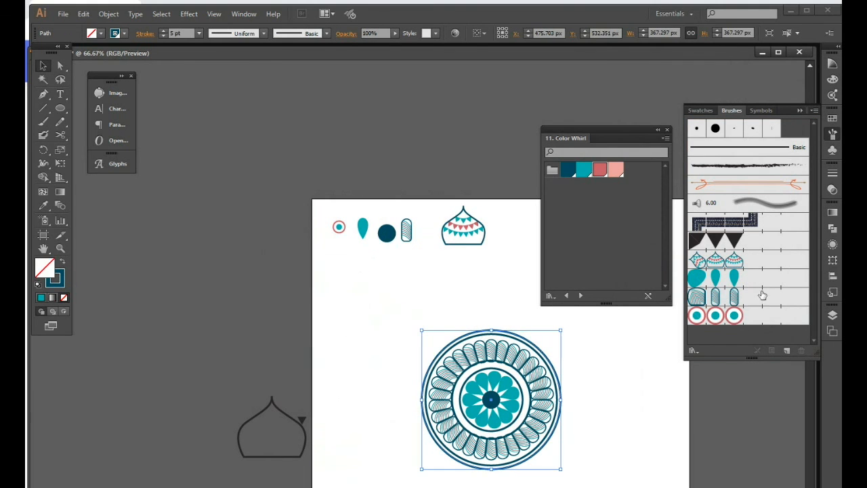
pyautogui.click(728, 315)
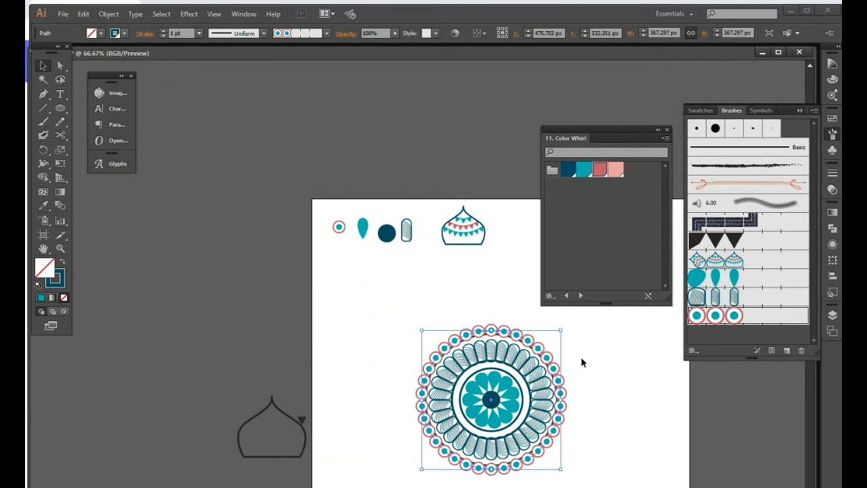
pyautogui.hotkey('ctrl', '+')
pyautogui.hotkey('ctrl', '+')
pyautogui.moveTo(236, 174); pyautogui.dragTo(382, 234)
pyautogui.moveTo(406, 145)
pyautogui.mouseDown()
pyautogui.moveTo(425, 134)
pyautogui.moveTo(416, 134)
pyautogui.mouseUp()
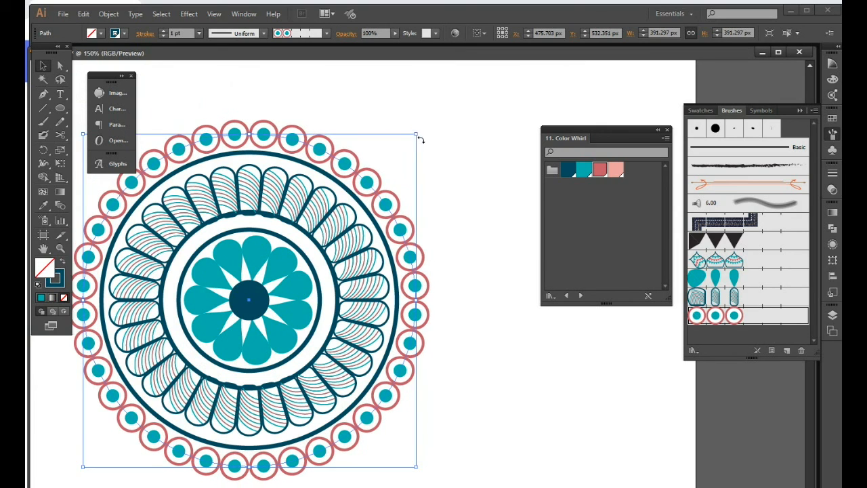
# Duplicate the plain 347 px ring and enlarge the copy from its centre to about 443 px, enclosing the circle motifs
pyautogui.keyDown('ctrl'); pyautogui.keyDown('alt'); pyautogui.click(367, 238); pyautogui.keyUp('alt'); pyautogui.keyUp('ctrl')
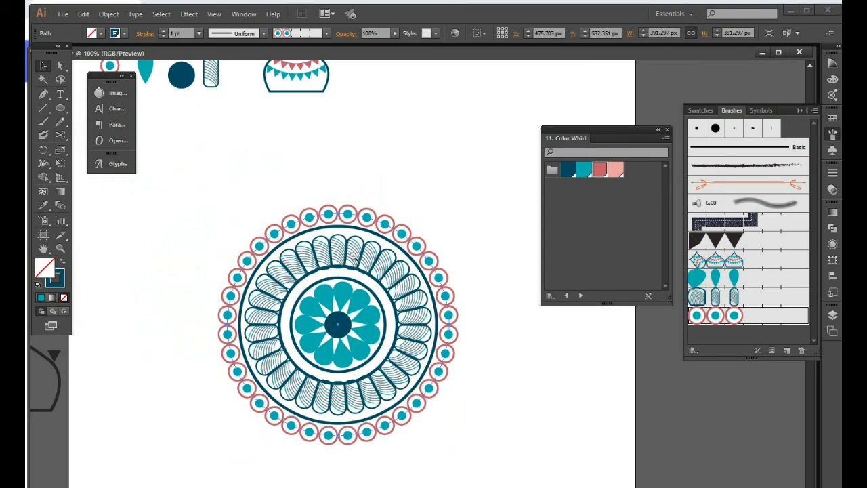
pyautogui.click(399, 194)
pyautogui.click(411, 263)
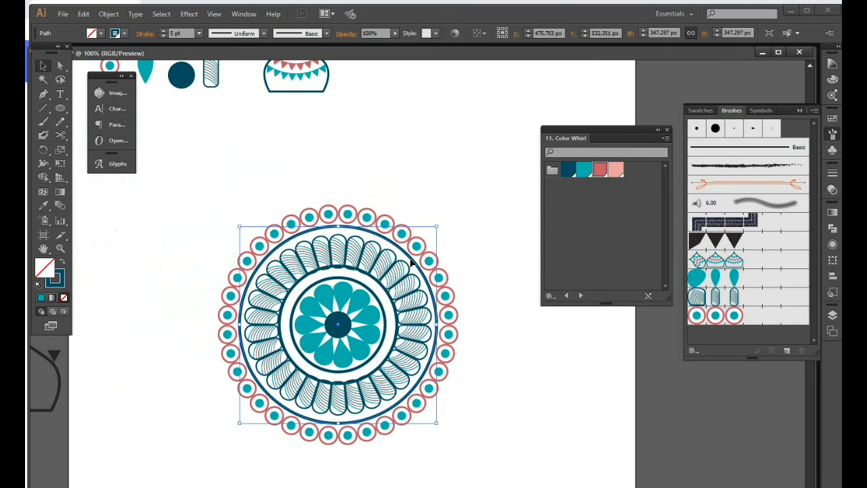
pyautogui.moveTo(437, 226); pyautogui.dragTo(511, 199)
# Move the dome motif with the bunting to the empty area above the middle of the mandala
pyautogui.scroll(1, 265, 153)
pyautogui.moveTo(288, 119); pyautogui.dragTo(305, 140)
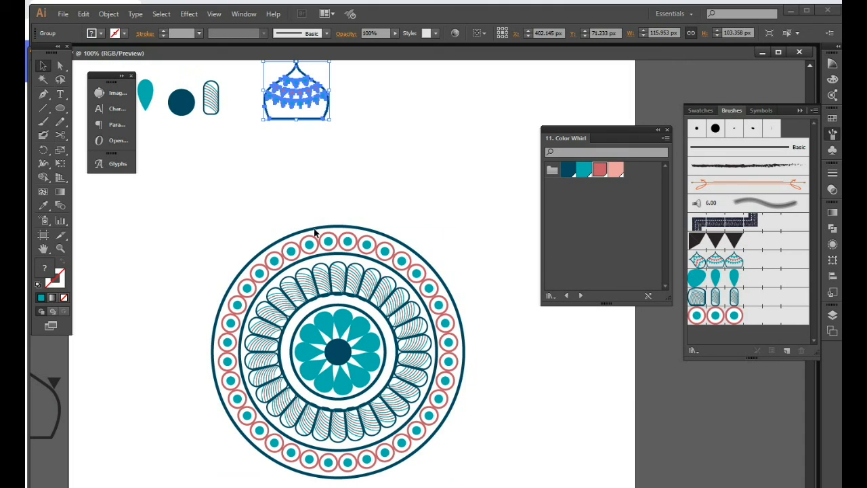
pyautogui.moveTo(312, 107); pyautogui.dragTo(356, 216)
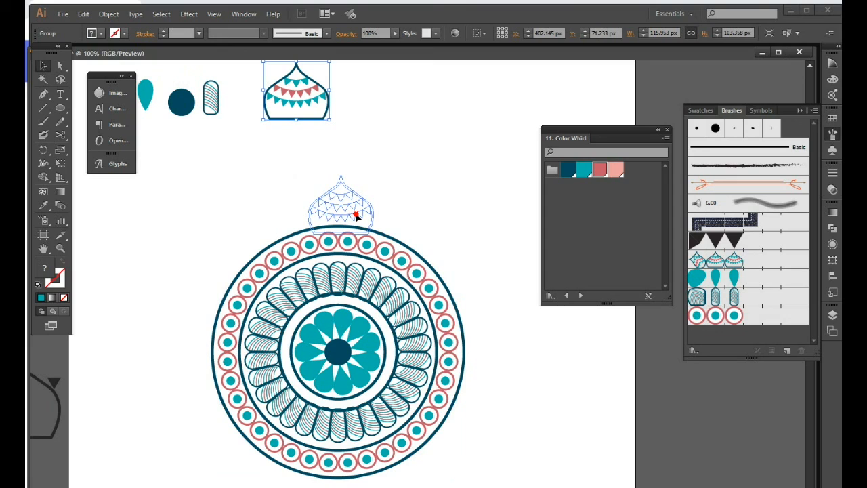
pyautogui.moveTo(356, 216); pyautogui.dragTo(358, 123)
# Select all the mandala rings and align them to each other's centres horizontally and vertically
pyautogui.moveTo(434, 201); pyautogui.dragTo(230, 404)
pyautogui.moveTo(167, 255); pyautogui.dragTo(499, 423)
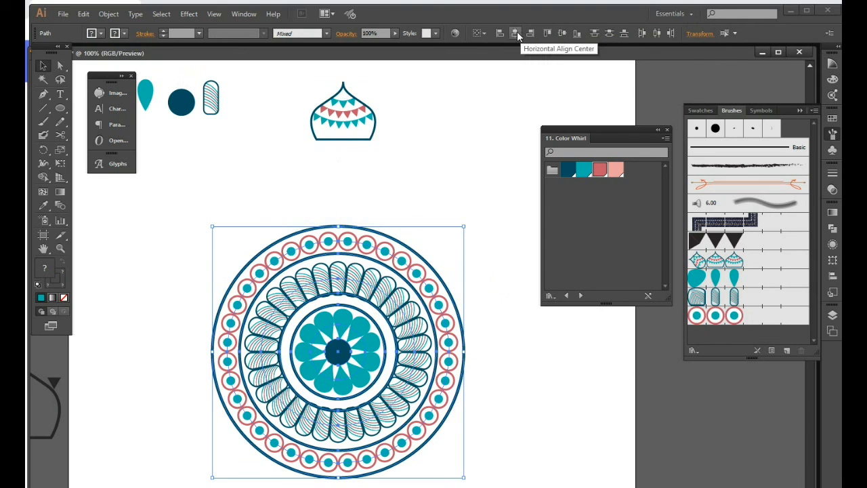
pyautogui.click(482, 372)
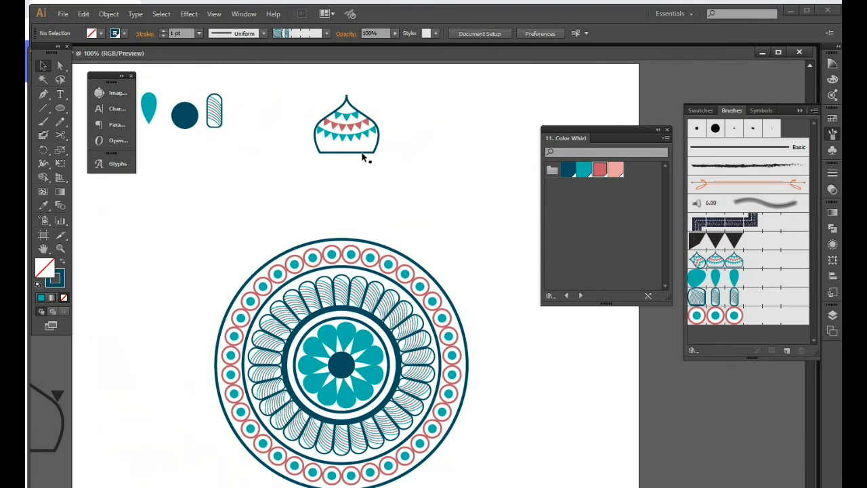
pyautogui.click(362, 154)
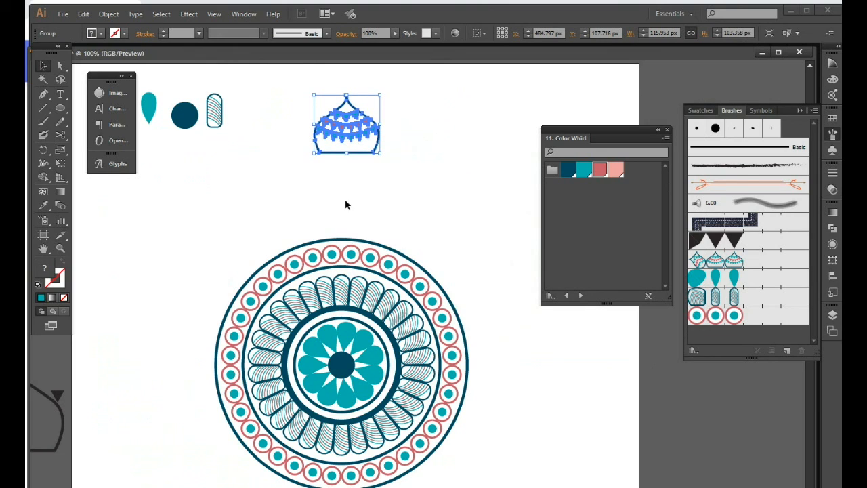
pyautogui.moveTo(230, 216); pyautogui.dragTo(476, 455)
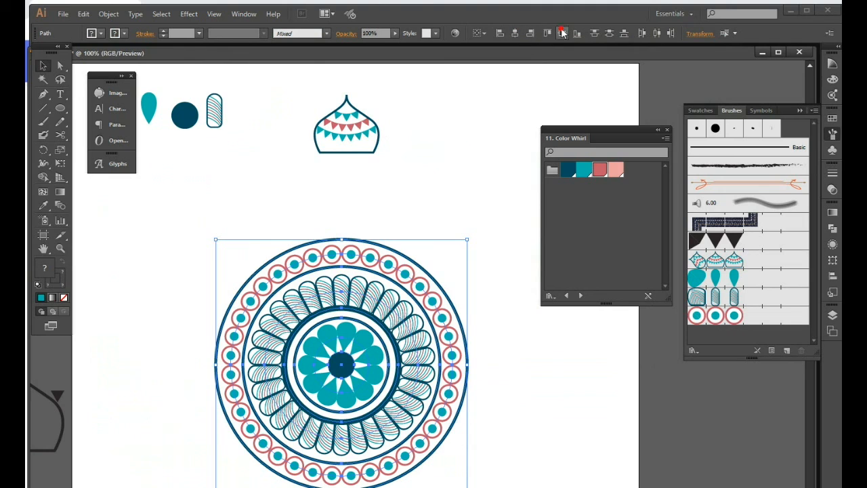
# Place the dome motif on the mandala's vertical axis and nudge it up to Y 270.333 px, its base overlapping the outermost ring
pyautogui.moveTo(357, 122); pyautogui.dragTo(358, 259)
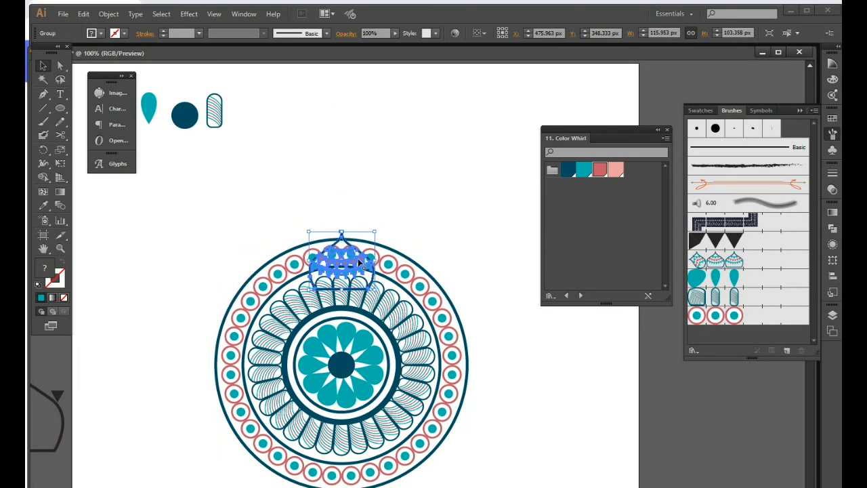
pyautogui.press('Up')
pyautogui.press('Up')
pyautogui.press('Up')
pyautogui.press('Up')
pyautogui.press('Up')
pyautogui.press('Up')
pyautogui.press('Up')
pyautogui.press('Up')
pyautogui.press('Up')
pyautogui.press('Up')
pyautogui.press('Up')
pyautogui.press('Up')
pyautogui.press('Up')
pyautogui.press('Up')
pyautogui.press('Up')
pyautogui.press('Up')
pyautogui.press('Up')
pyautogui.press('Up')
pyautogui.press('Up')
pyautogui.press('Up')
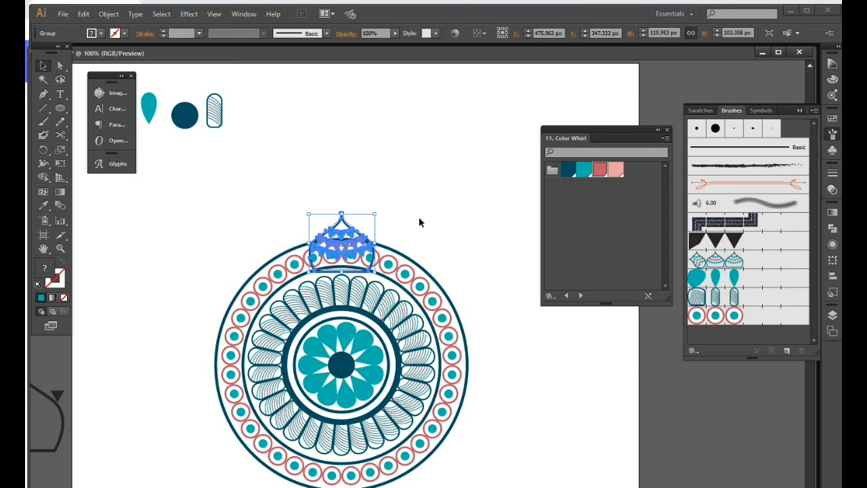
pyautogui.press('Up')
pyautogui.press('Up')
pyautogui.press('Up')
pyautogui.press('Up')
pyautogui.press('Up')
pyautogui.press('Up')
pyautogui.press('Up')
pyautogui.press('Up')
pyautogui.press('Up')
pyautogui.press('Up')
pyautogui.press('Up')
pyautogui.press('Up')
pyautogui.press('Up')
pyautogui.press('Up')
pyautogui.press('Up')
pyautogui.press('Up')
pyautogui.press('Up')
pyautogui.press('Up')
pyautogui.press('Up')
pyautogui.press('Up')
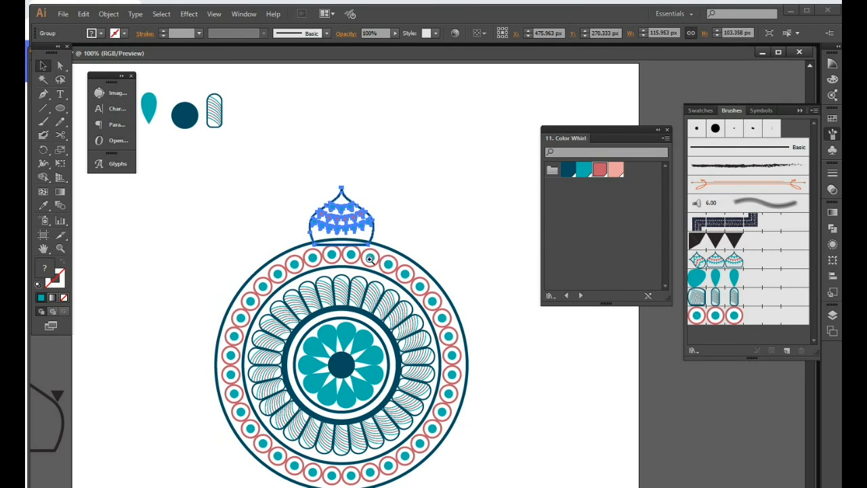
# Erase the straight base line of the dome motif with the Eraser tool, leaving its bottom open
pyautogui.hotkey('ctrl', '=')
pyautogui.hotkey('ctrl', '=')
pyautogui.keyDown('ctrl'); pyautogui.click(372, 289); pyautogui.keyUp('ctrl')
pyautogui.keyDown('ctrl'); pyautogui.click(409, 284); pyautogui.keyUp('ctrl')
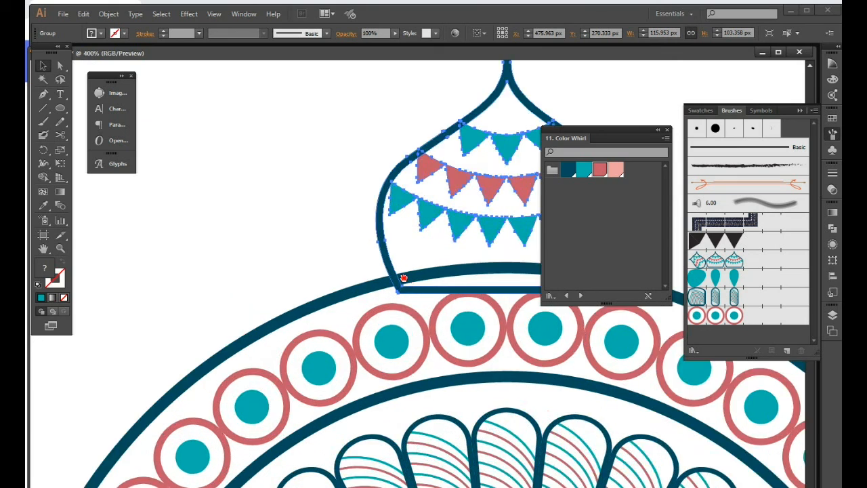
pyautogui.moveTo(416, 283); pyautogui.dragTo(182, 275)
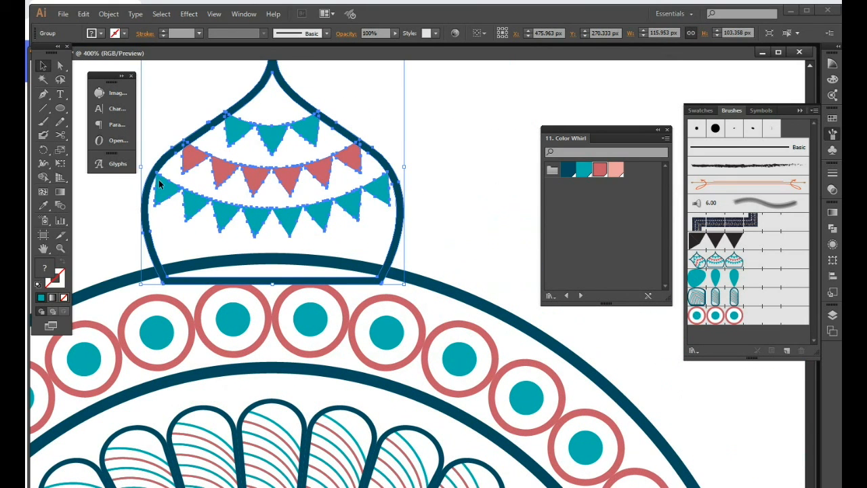
pyautogui.click(63, 141)
pyautogui.click(110, 134)
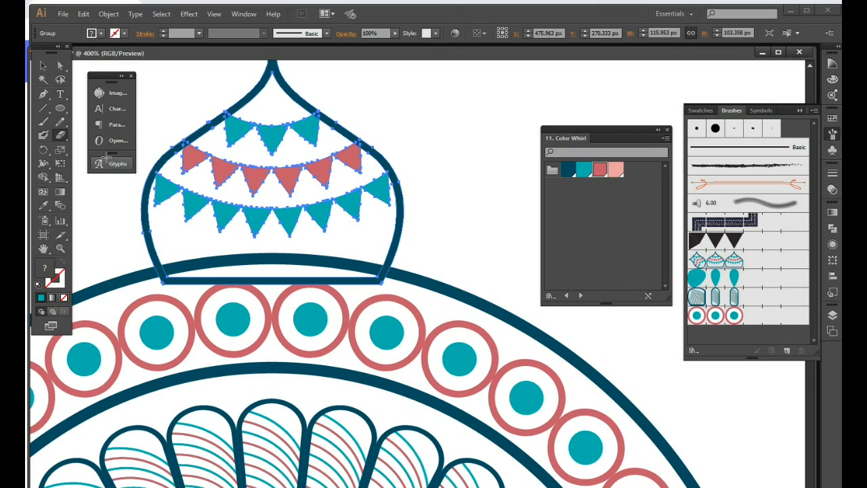
pyautogui.click(195, 332)
pyautogui.click(353, 333)
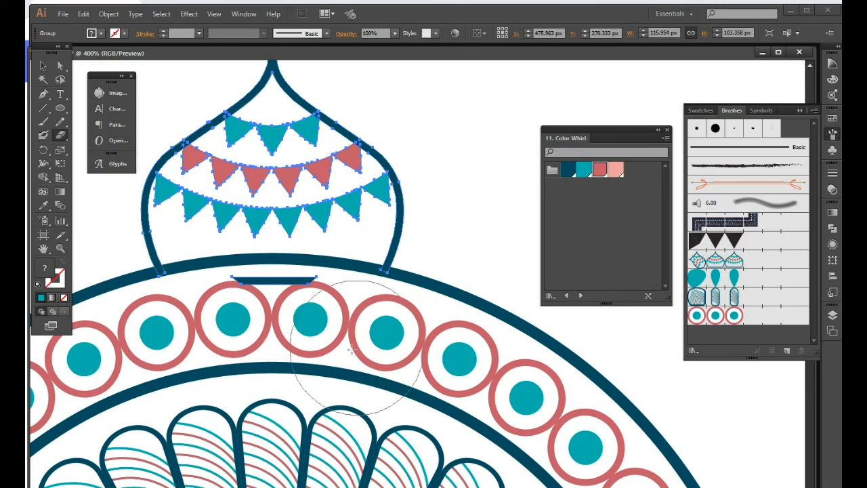
pyautogui.moveTo(251, 332); pyautogui.dragTo(306, 337)
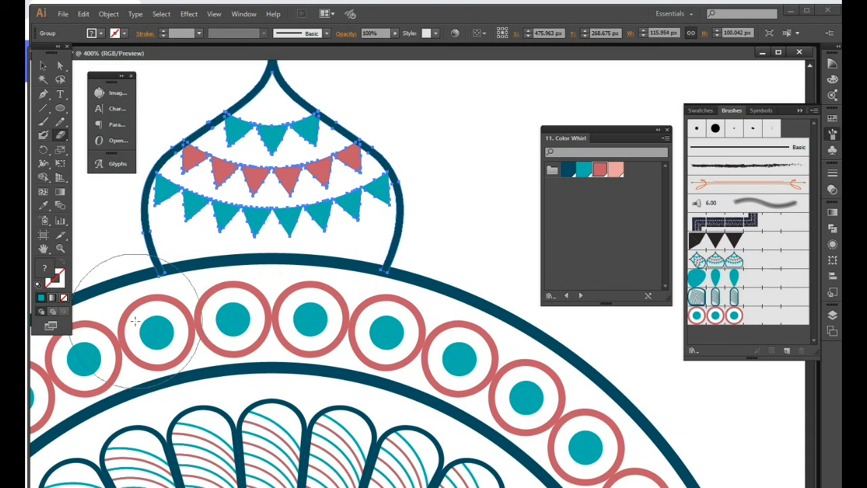
pyautogui.click(42, 71)
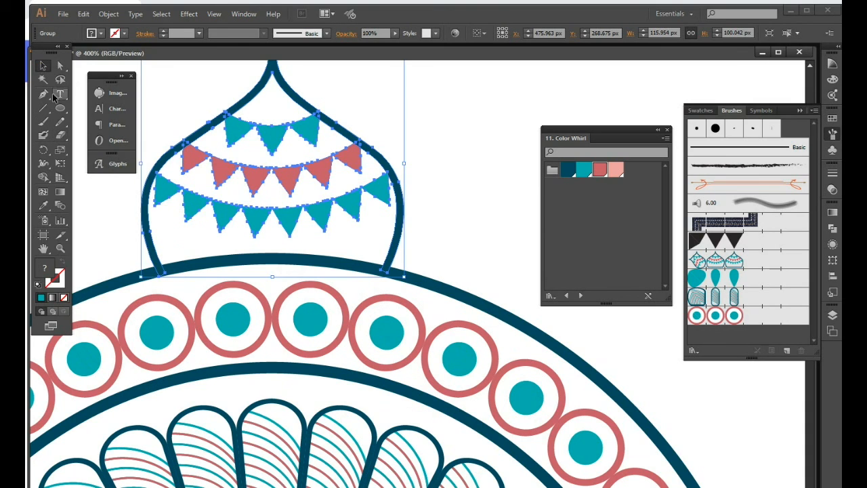
# Create a pattern brush from the open-bottomed dome motif with fixed 100% scale, 0% spacing and Stretch to fit
pyautogui.keyDown('ctrl'); pyautogui.keyDown('alt'); pyautogui.click(381, 234); pyautogui.keyUp('alt'); pyautogui.keyUp('ctrl')
pyautogui.keyDown('ctrl'); pyautogui.keyDown('alt'); pyautogui.click(380, 237); pyautogui.keyUp('alt'); pyautogui.keyUp('ctrl')
pyautogui.keyDown('ctrl'); pyautogui.keyDown('alt'); pyautogui.click(379, 257); pyautogui.keyUp('alt'); pyautogui.keyUp('ctrl')
pyautogui.keyDown('ctrl'); pyautogui.keyDown('alt'); pyautogui.click(380, 333); pyautogui.keyUp('alt'); pyautogui.keyUp('ctrl')
pyautogui.moveTo(380, 314); pyautogui.dragTo(312, 152)
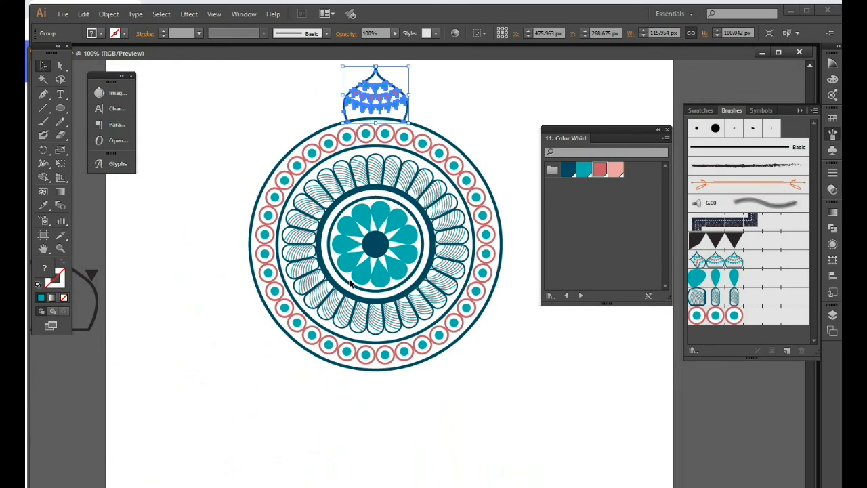
pyautogui.click(441, 101)
pyautogui.scroll(1, 439, 157)
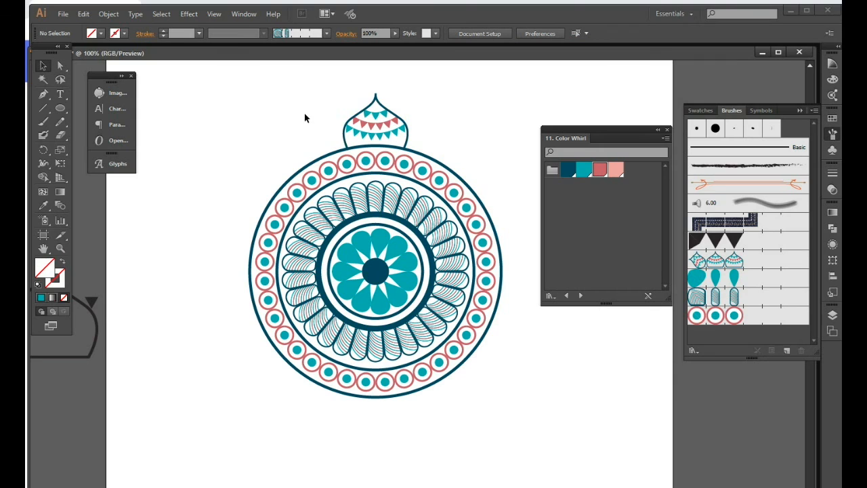
pyautogui.moveTo(372, 126)
pyautogui.mouseDown()
pyautogui.moveTo(474, 188)
pyautogui.moveTo(310, 109)
pyautogui.moveTo(766, 354)
pyautogui.moveTo(736, 345)
pyautogui.mouseUp()
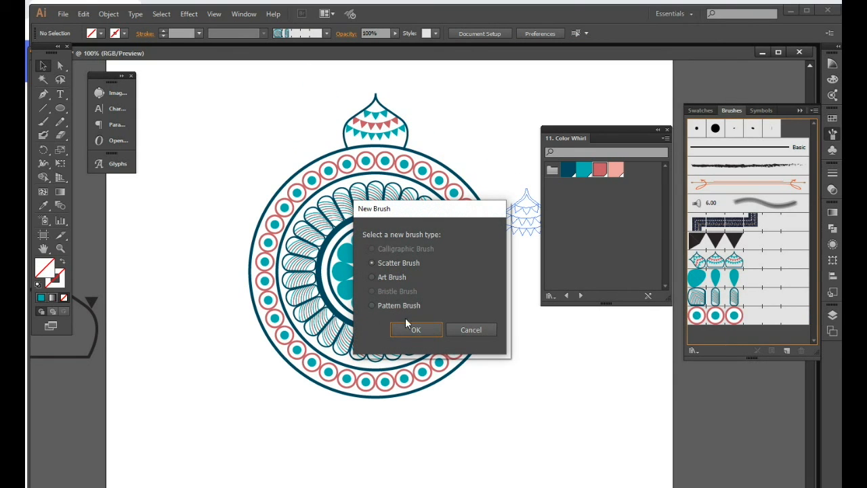
pyautogui.click(403, 308)
pyautogui.click(408, 330)
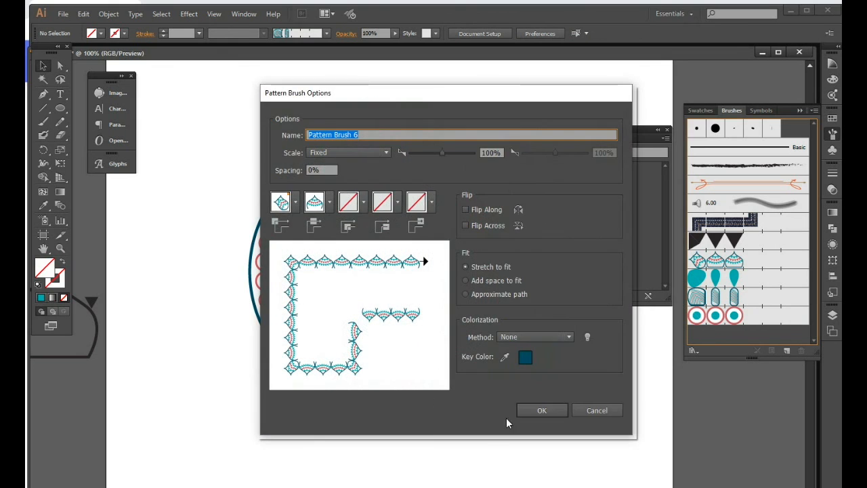
pyautogui.click(530, 409)
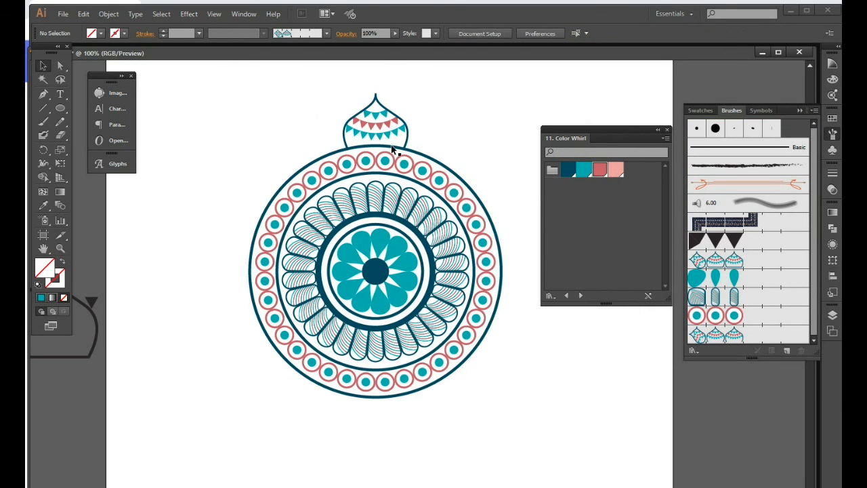
# Move the dome motif up clear of the mandala and apply the new dome pattern brush to the outermost 443 px ring
pyautogui.scroll(3, 391, 145)
pyautogui.moveTo(391, 198); pyautogui.dragTo(391, 134)
pyautogui.click(403, 203)
pyautogui.click(719, 334)
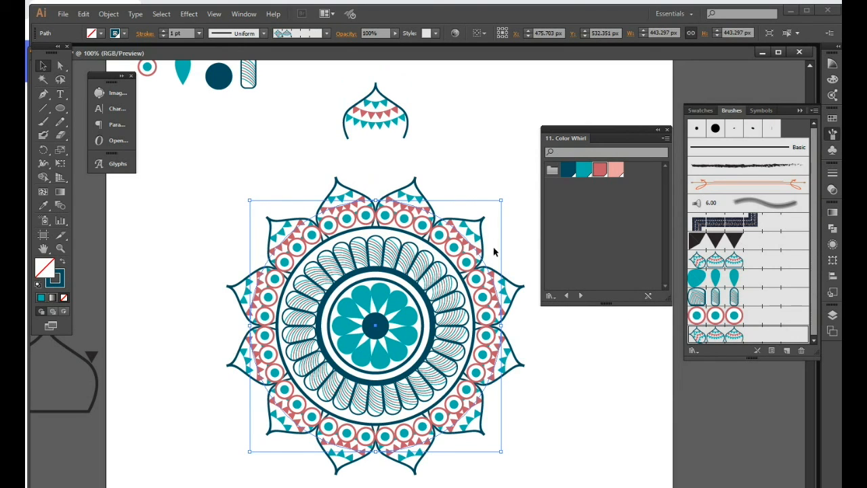
pyautogui.click(560, 416)
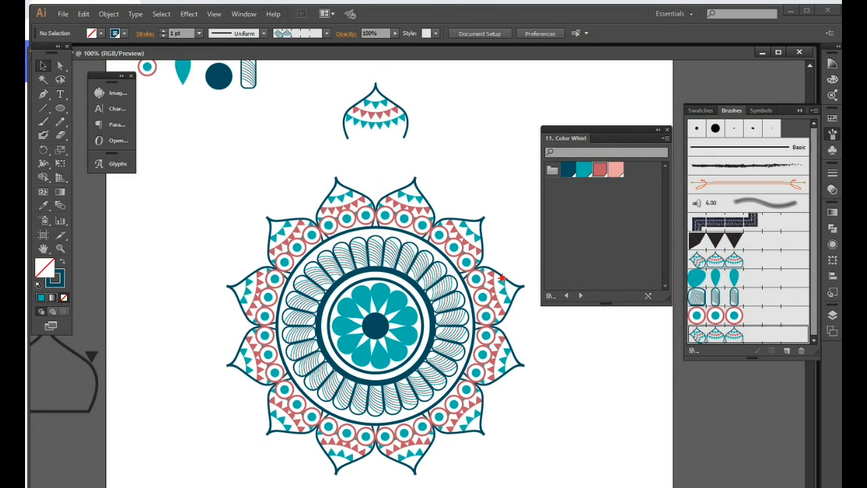
# Enlarge the dome-patterned outer ring from its centre to about 507 px across
pyautogui.click(484, 214)
pyautogui.moveTo(503, 201); pyautogui.dragTo(513, 190)
pyautogui.moveTo(427, 228); pyautogui.dragTo(340, 255)
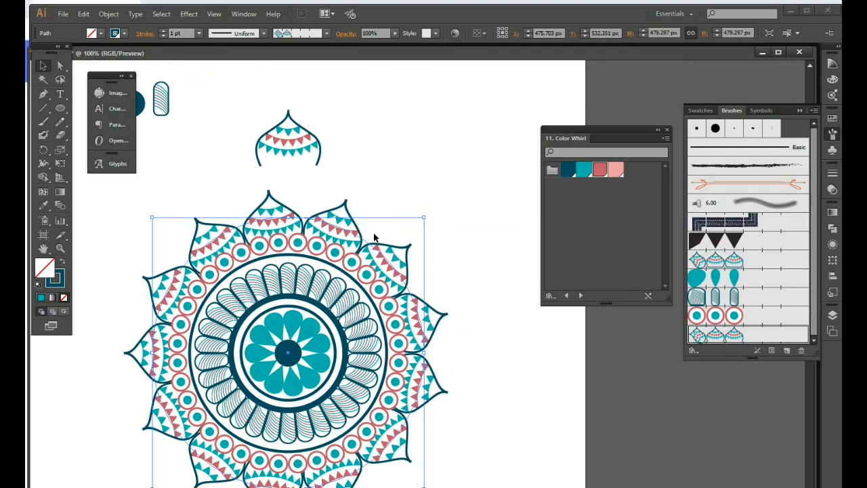
pyautogui.moveTo(424, 218); pyautogui.dragTo(439, 213)
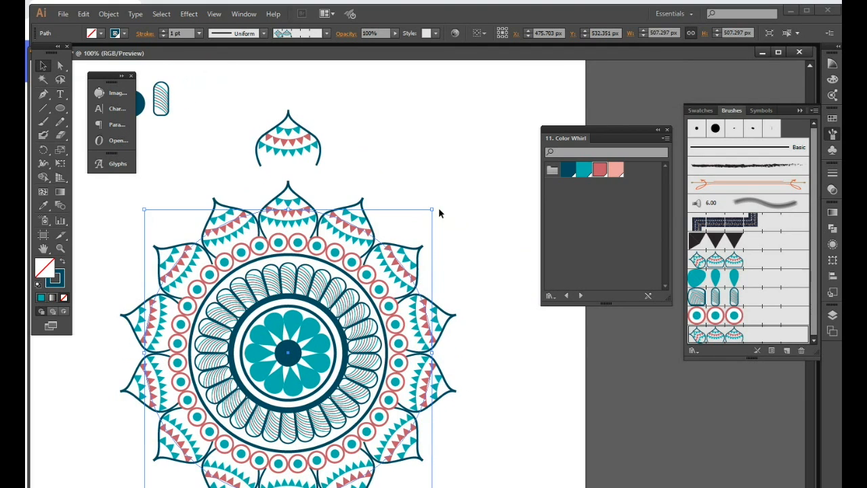
# Make an enlarged concentric copy of the plain 5 pt navy ring, about 435 px across, around the band of small red circles
pyautogui.click(356, 284)
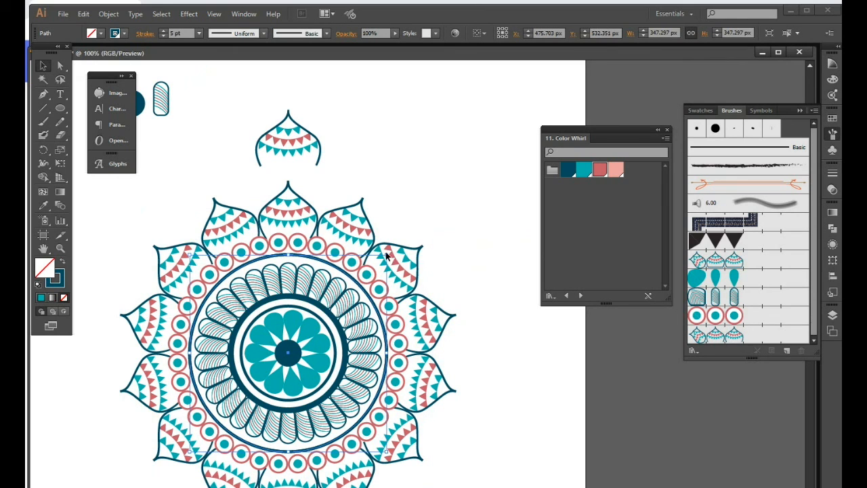
pyautogui.moveTo(386, 254); pyautogui.dragTo(474, 231)
pyautogui.click(446, 326)
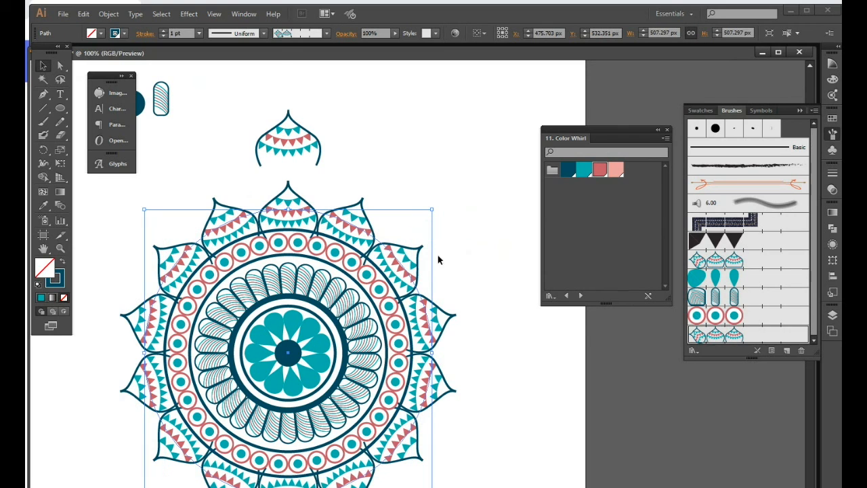
# Move the dome motif into the row with the other motifs and centre-align all the mandala's rings vertically
pyautogui.hotkey('ctrl', '-')
pyautogui.click(354, 167)
pyautogui.moveTo(354, 160); pyautogui.dragTo(301, 118)
pyautogui.moveTo(215, 180); pyautogui.dragTo(420, 334)
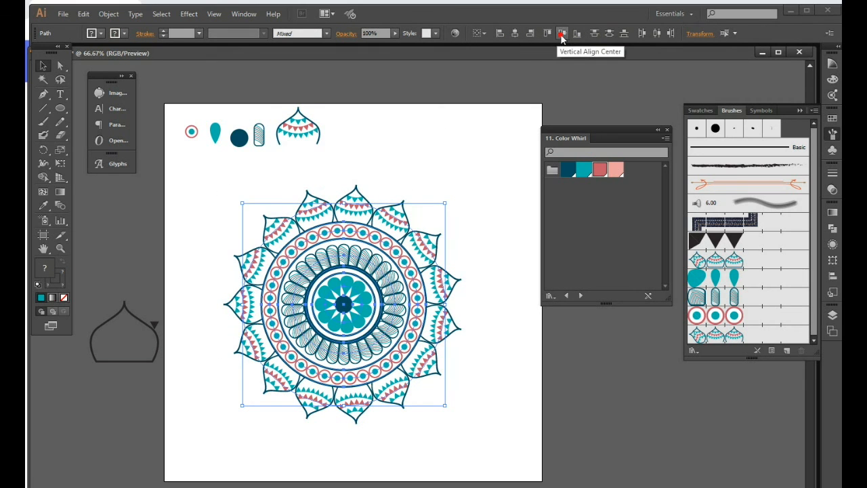
pyautogui.hotkey('ctrl', '+')
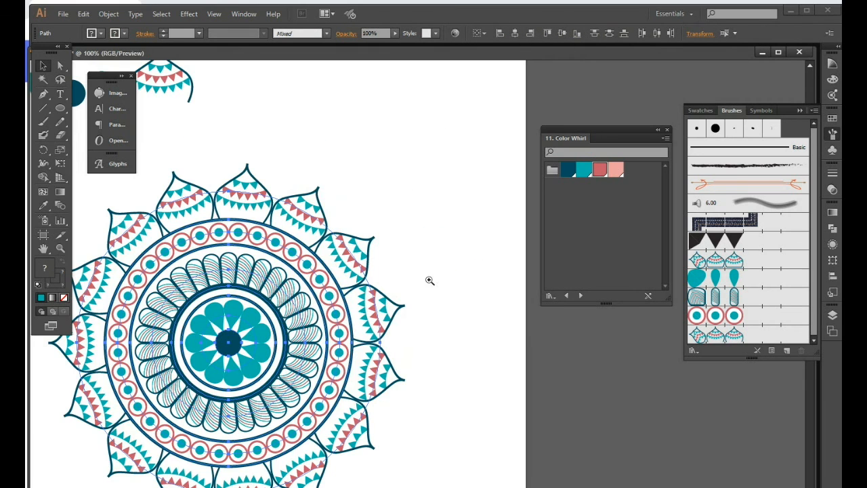
pyautogui.keyDown('ctrl'); pyautogui.click(358, 286); pyautogui.keyUp('ctrl')
pyautogui.click(442, 203)
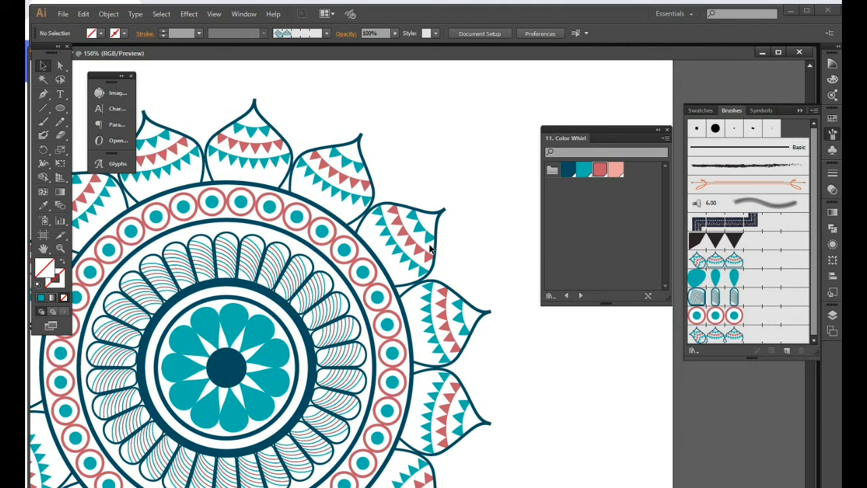
pyautogui.click(387, 275)
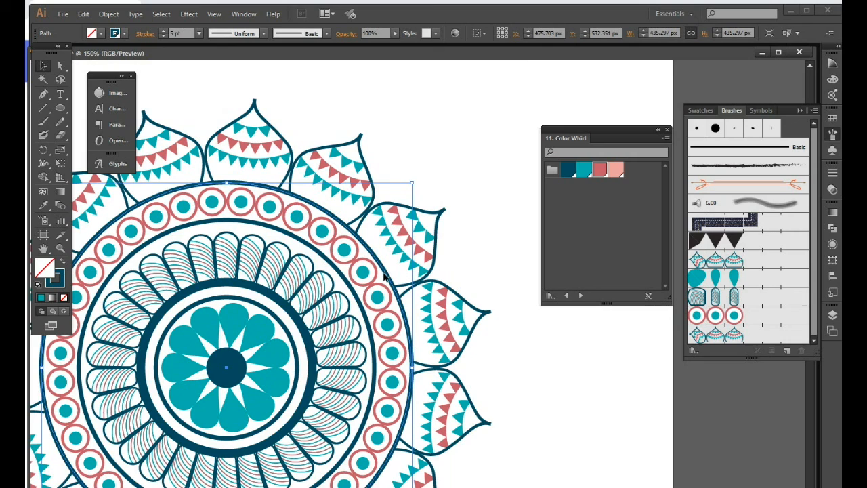
pyautogui.moveTo(384, 270); pyautogui.dragTo(369, 315)
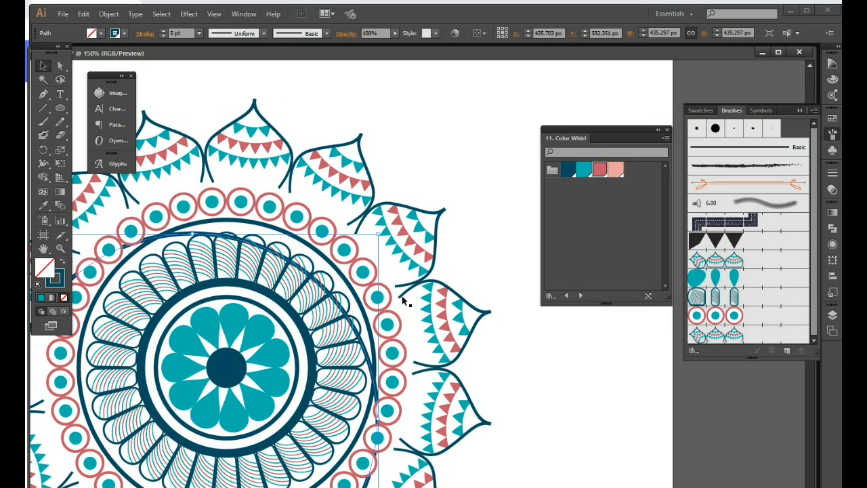
pyautogui.hotkey('ctrl', 'z')
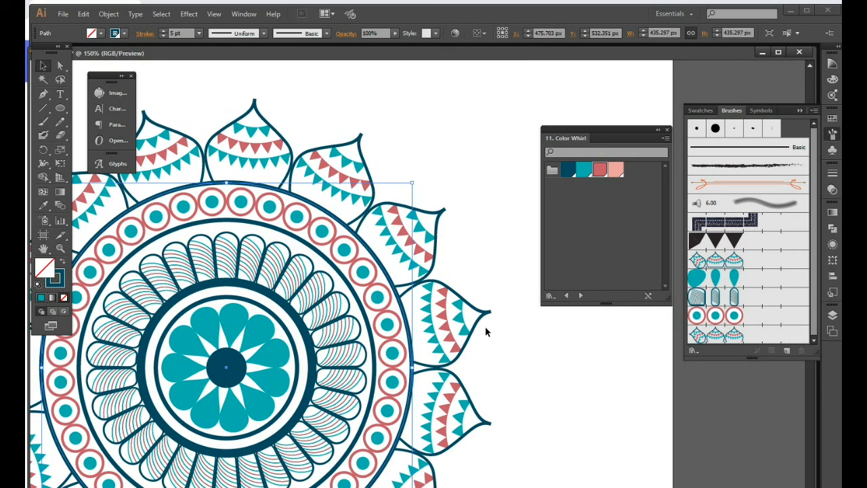
# Select the whole mandala, expand its appearance and then expand the resulting objects
pyautogui.click(550, 375)
pyautogui.scroll(-2, 384, 359)
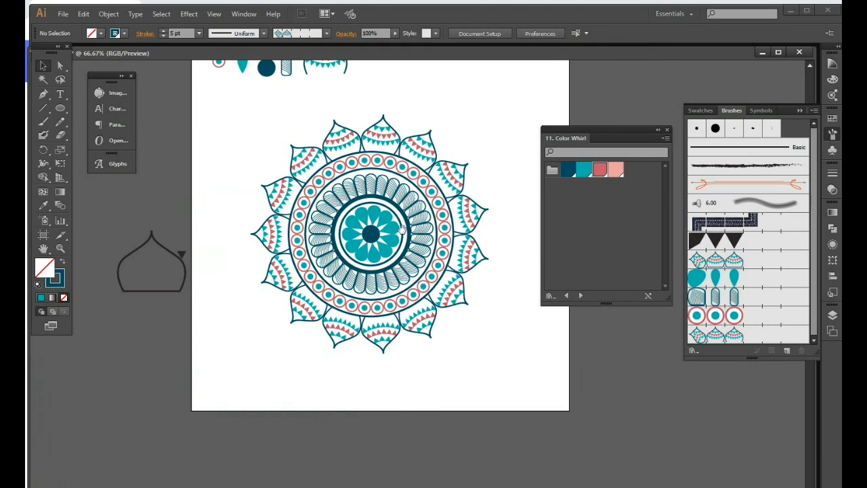
pyautogui.moveTo(402, 230); pyautogui.dragTo(378, 309)
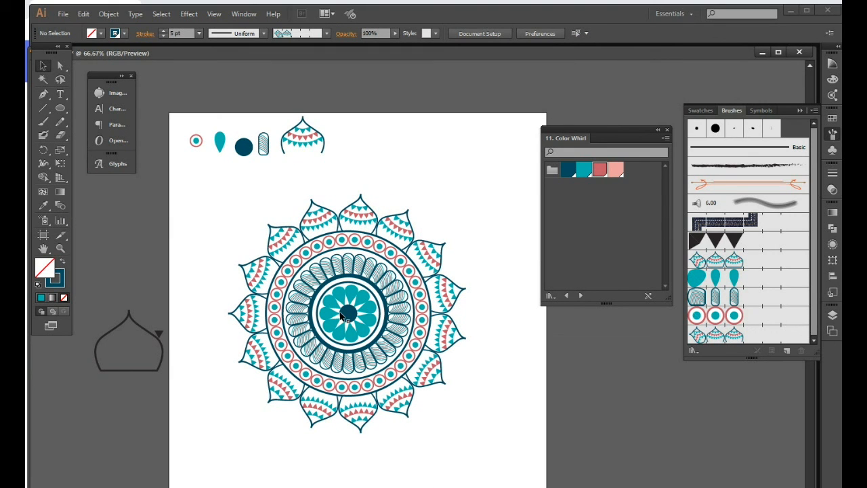
pyautogui.moveTo(237, 215); pyautogui.dragTo(468, 437)
pyautogui.click(109, 14)
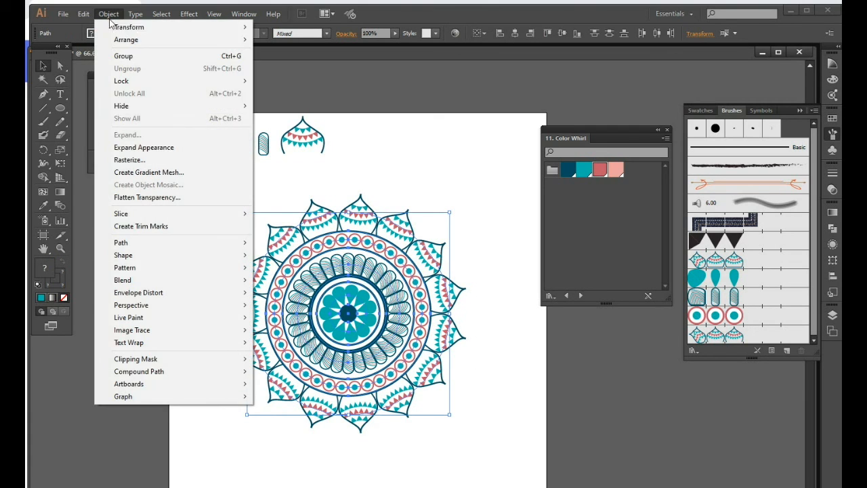
pyautogui.click(144, 147)
pyautogui.click(109, 14)
pyautogui.click(136, 136)
pyautogui.click(415, 318)
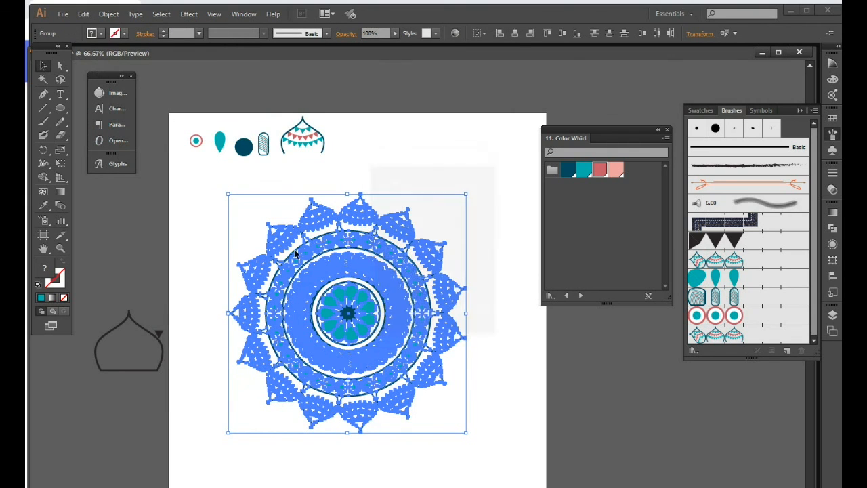
# Repeat the Expand command on the mandala artwork and group all its parts into one object
pyautogui.click(109, 13)
pyautogui.click(139, 135)
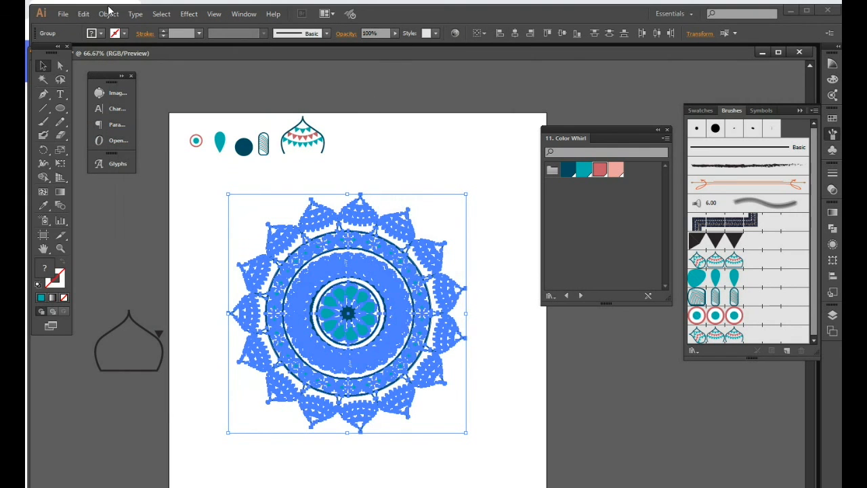
pyautogui.click(108, 13)
pyautogui.click(144, 134)
pyautogui.click(216, 204)
pyautogui.moveTo(216, 204); pyautogui.dragTo(516, 462)
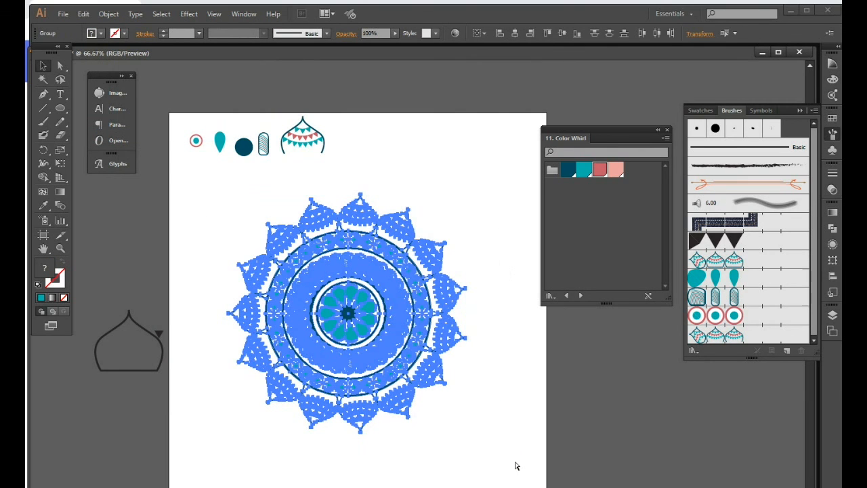
pyautogui.hotkey('ctrl', 'z')
# Move the row of motifs off the artboard, just above it, and shift the mandala near the artboard's middle
pyautogui.hotkey('ctrl', '-')
pyautogui.hotkey('ctrl', '-')
pyautogui.click(325, 338)
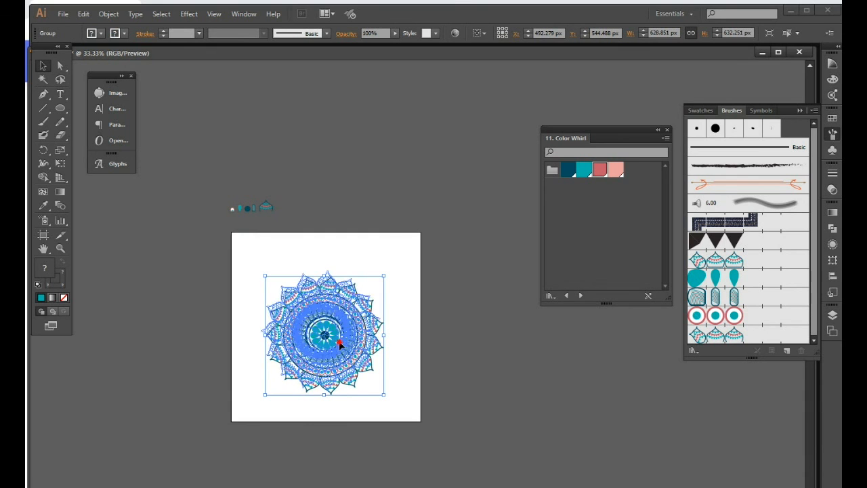
pyautogui.moveTo(345, 338); pyautogui.dragTo(344, 335)
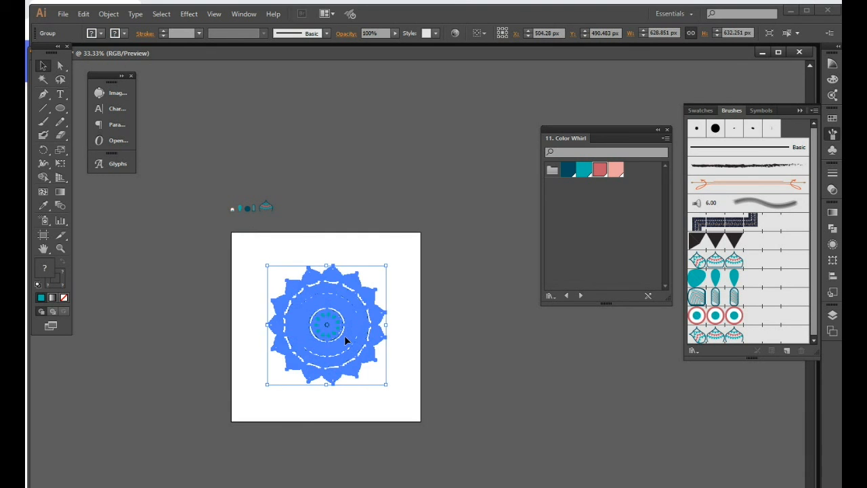
# Set alignment to the artboard and centre the mandala group on it horizontally and vertically
pyautogui.click(436, 414)
pyautogui.click(322, 339)
pyautogui.click(480, 34)
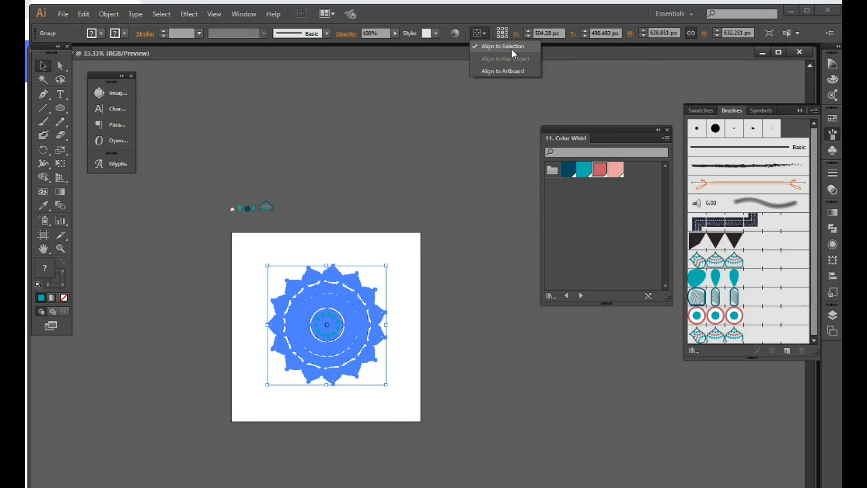
pyautogui.click(523, 71)
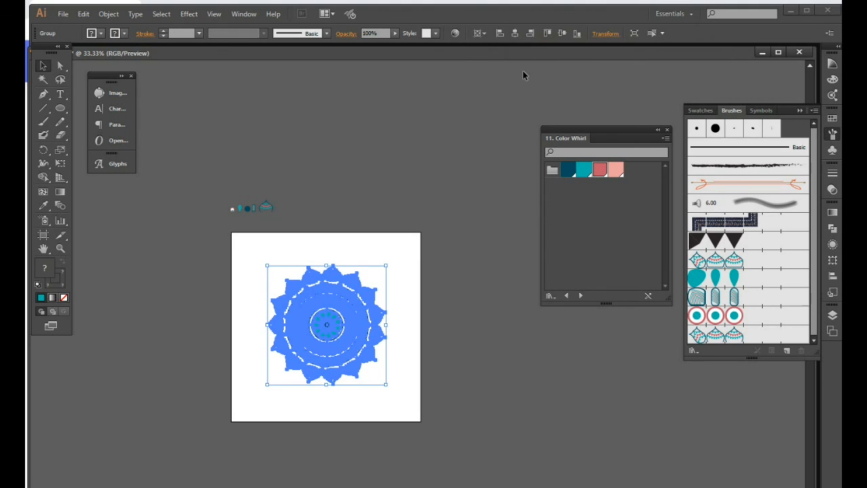
pyautogui.moveTo(329, 344); pyautogui.dragTo(396, 277)
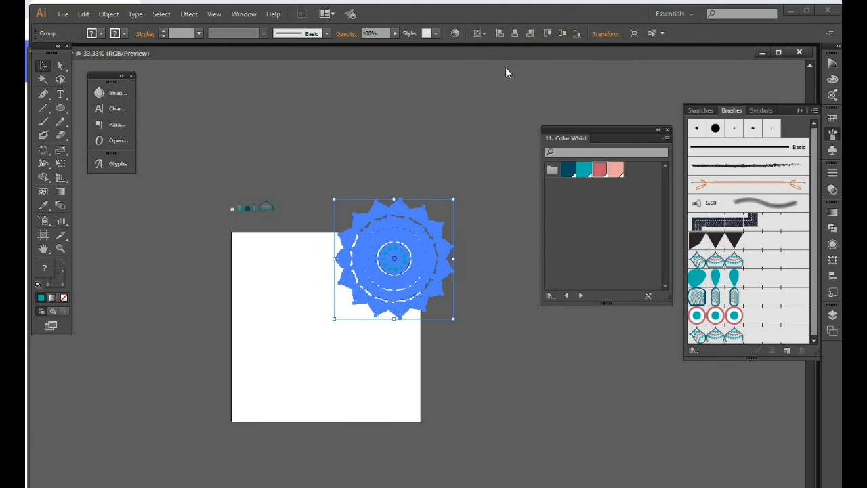
pyautogui.click(515, 35)
pyautogui.click(560, 34)
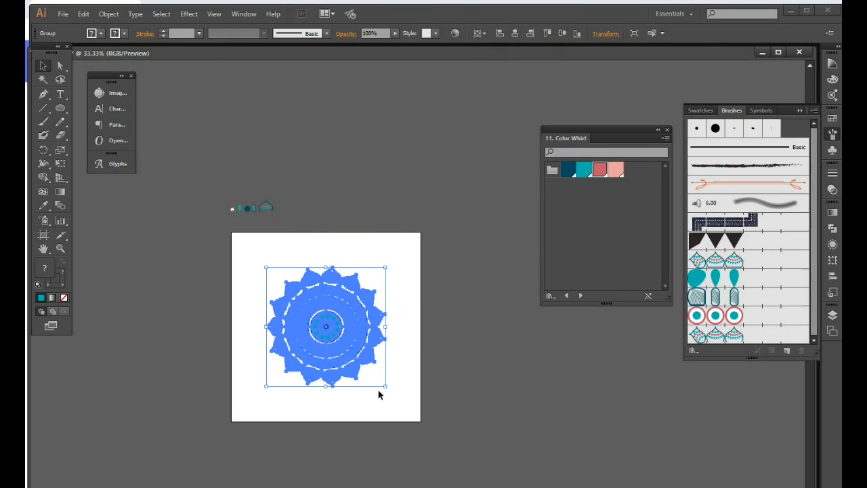
# Scale the mandala down to about 527 × 530 px and place a duplicate beside the artboard
pyautogui.moveTo(385, 387); pyautogui.dragTo(375, 379)
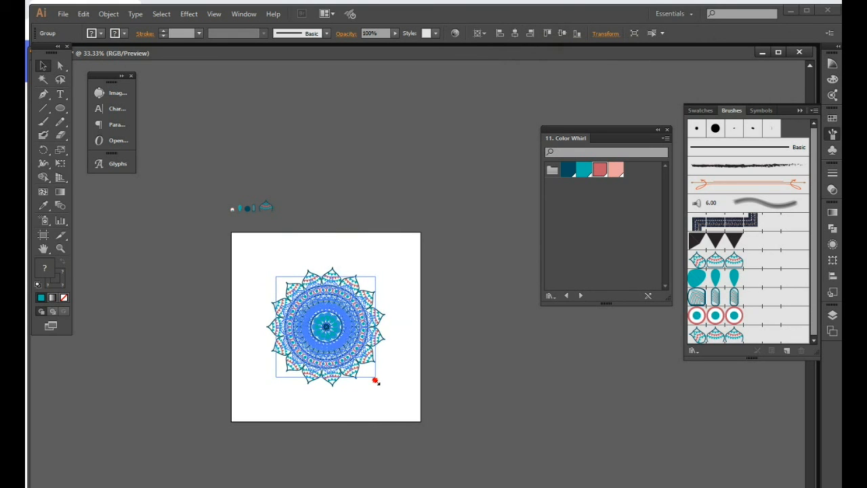
pyautogui.click(482, 378)
pyautogui.moveTo(308, 331); pyautogui.dragTo(454, 328)
pyautogui.moveTo(400, 329); pyautogui.dragTo(303, 341)
pyautogui.keyDown('ctrl'); pyautogui.click(389, 341); pyautogui.keyUp('ctrl')
pyautogui.moveTo(379, 339); pyautogui.dragTo(321, 357)
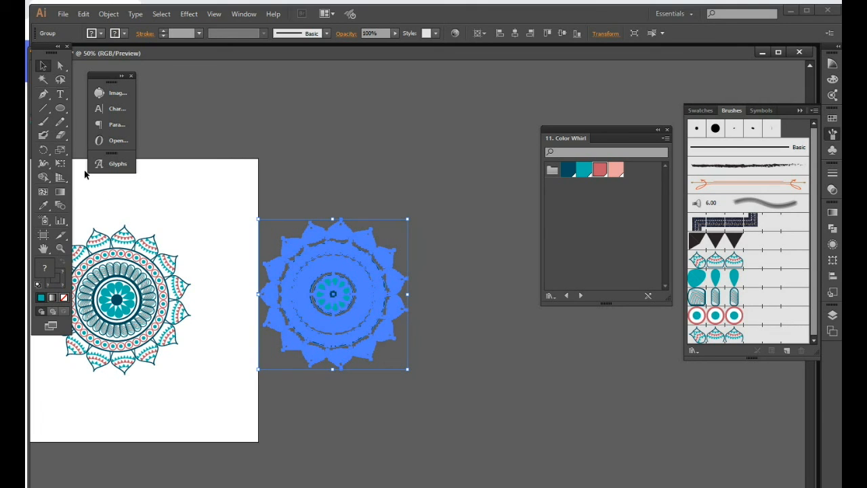
# Draw a 306 × 360 px rectangle from the duplicate mandala's centre axis, covering its upper-right quarter
pyautogui.moveTo(60, 108); pyautogui.dragTo(101, 107)
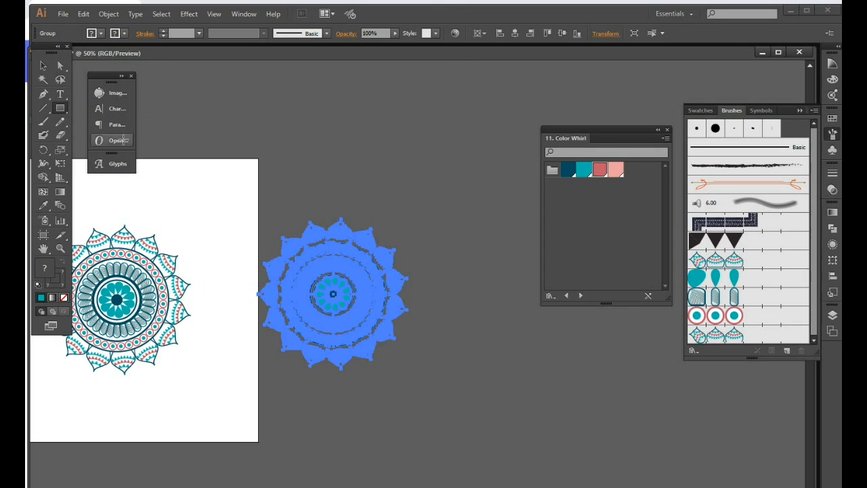
pyautogui.moveTo(329, 195); pyautogui.dragTo(420, 294)
pyautogui.press('v')
# Clip the duplicate mandala to its upper-right quarter with a clipping mask made from the rectangle
pyautogui.moveTo(410, 416); pyautogui.dragTo(293, 242)
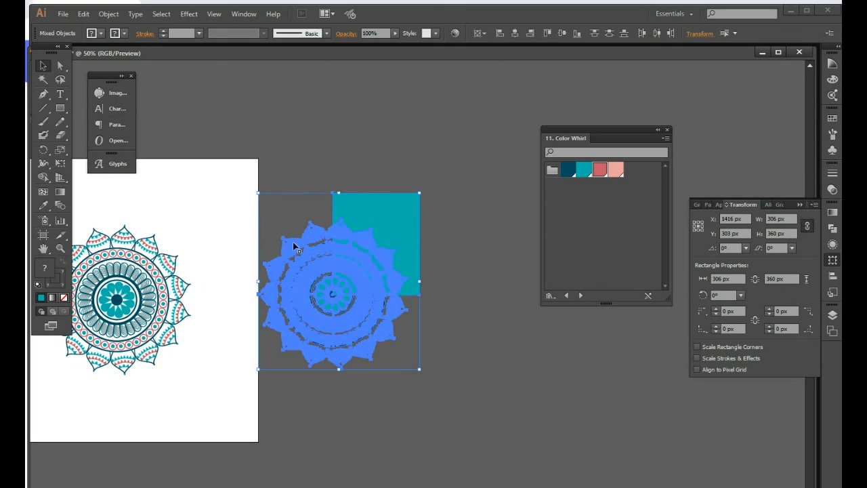
pyautogui.click(363, 413)
pyautogui.click(350, 357)
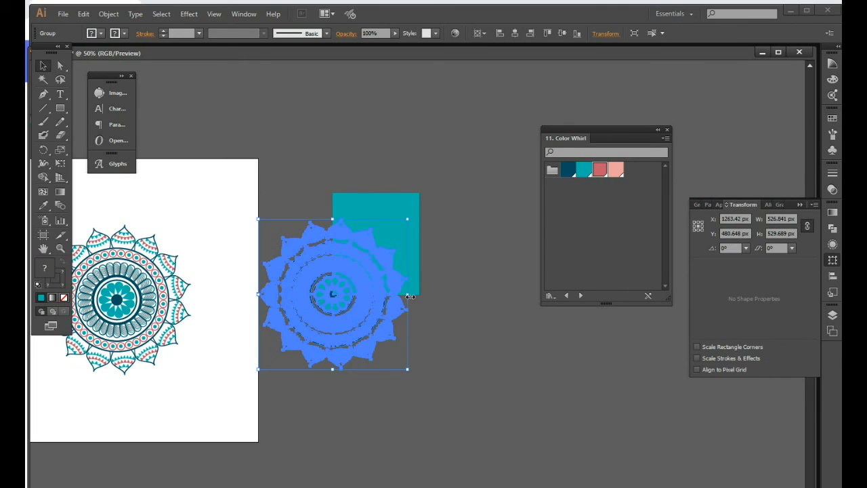
pyautogui.moveTo(458, 335); pyautogui.dragTo(300, 192)
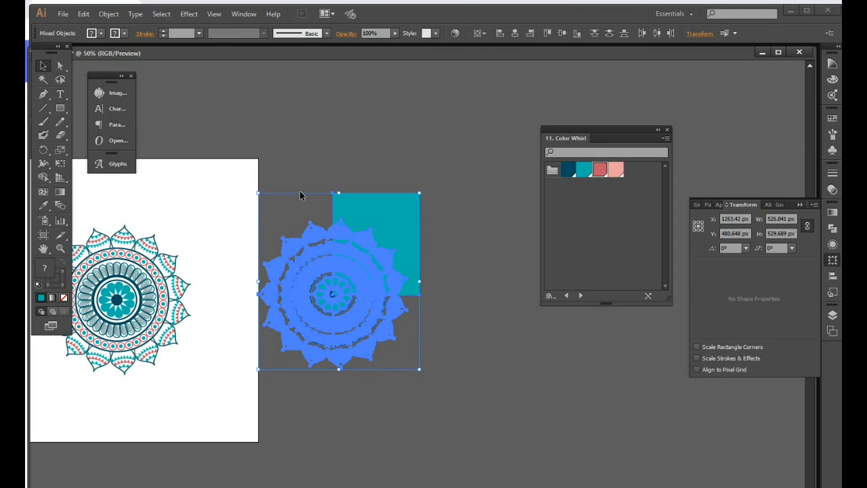
pyautogui.click(487, 344)
pyautogui.click(376, 237)
pyautogui.click(417, 422)
pyautogui.moveTo(418, 421); pyautogui.dragTo(338, 248)
pyautogui.rightClick(375, 260)
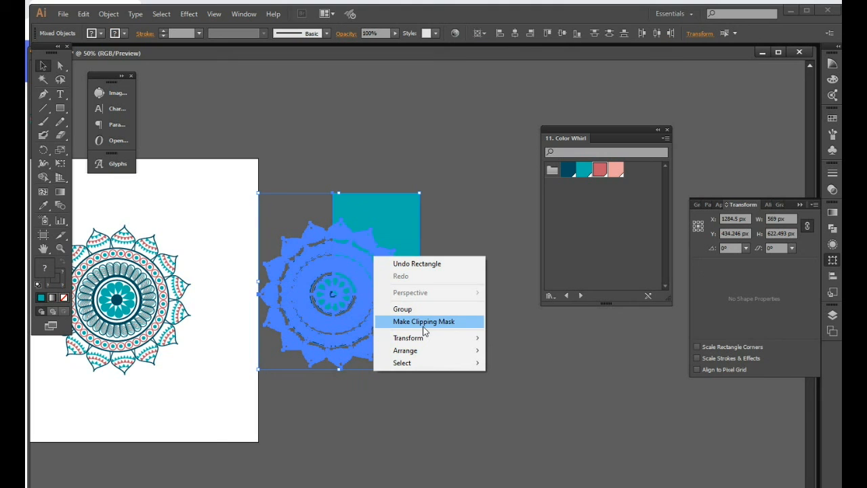
pyautogui.click(410, 404)
pyautogui.moveTo(333, 234); pyautogui.dragTo(353, 273)
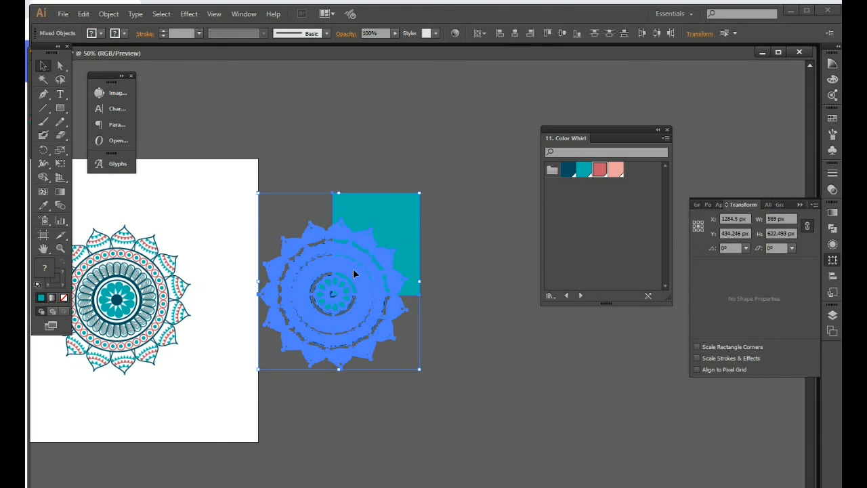
pyautogui.rightClick(354, 270)
pyautogui.click(393, 335)
# Turn the clipped quarter mandala by half a turn and fit it into the artboard's upper-right corner
pyautogui.moveTo(376, 259); pyautogui.dragTo(241, 192)
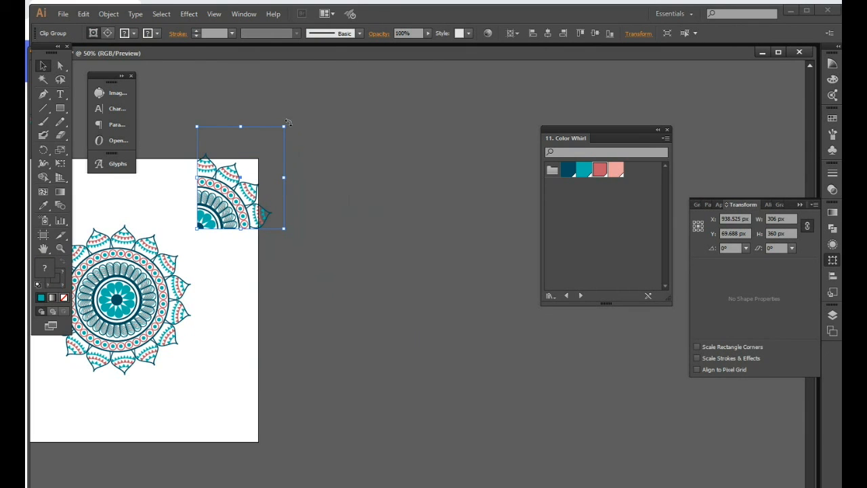
pyautogui.moveTo(274, 153); pyautogui.dragTo(247, 185)
pyautogui.keyDown('ctrl'); pyautogui.keyDown('alt'); pyautogui.click(395, 276); pyautogui.keyUp('alt'); pyautogui.keyUp('ctrl')
pyautogui.moveTo(219, 284); pyautogui.dragTo(378, 190)
# Create a copy of the corner ornament reflected across the vertical axis and place it in the artboard's upper-left corner
pyautogui.rightClick(408, 137)
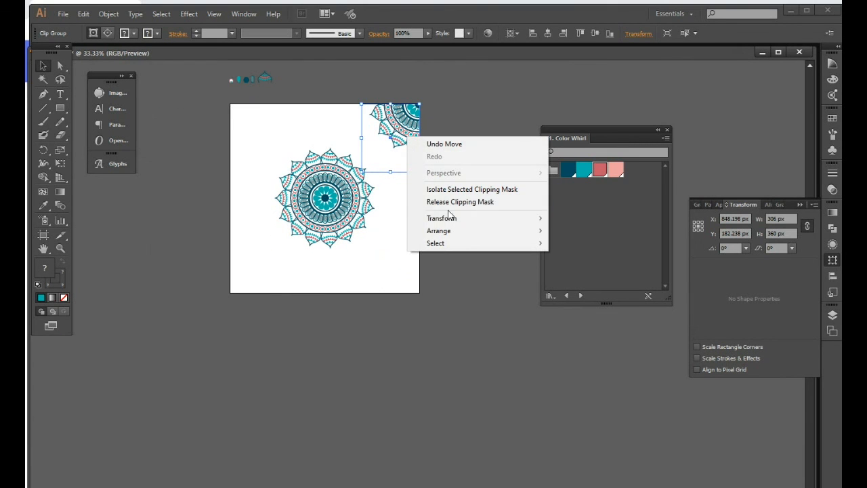
pyautogui.moveTo(452, 219)
pyautogui.click(615, 258)
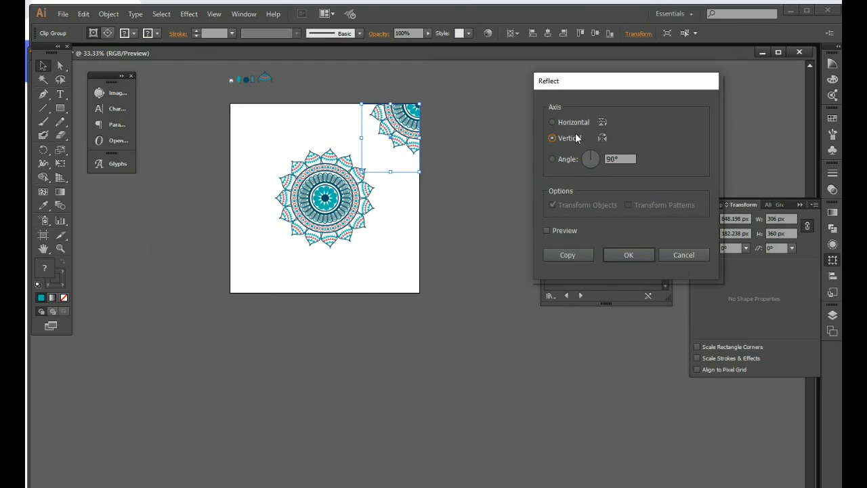
pyautogui.click(556, 254)
pyautogui.moveTo(383, 133); pyautogui.dragTo(245, 126)
pyautogui.click(200, 107)
pyautogui.click(232, 129)
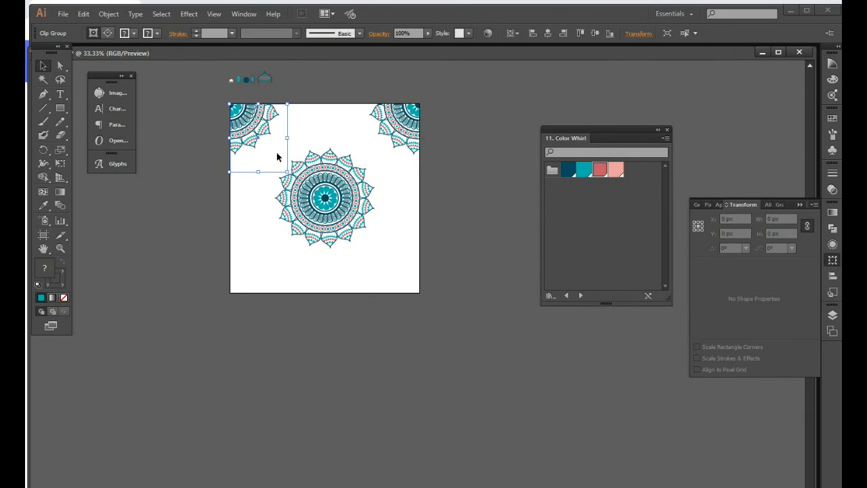
pyautogui.click(210, 176)
# Create a copy of both upper corner ornaments reflected across the horizontal axis and place it in the artboard's lower corners
pyautogui.moveTo(200, 94); pyautogui.dragTo(439, 133)
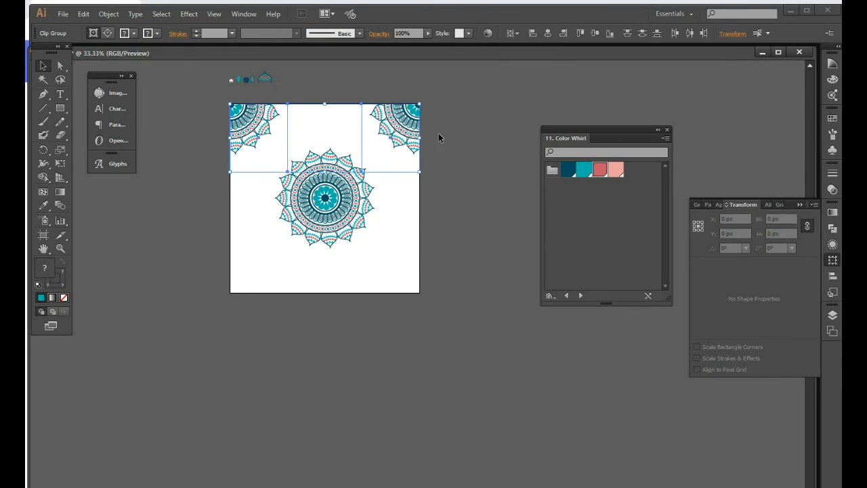
pyautogui.rightClick(401, 119)
pyautogui.moveTo(451, 188)
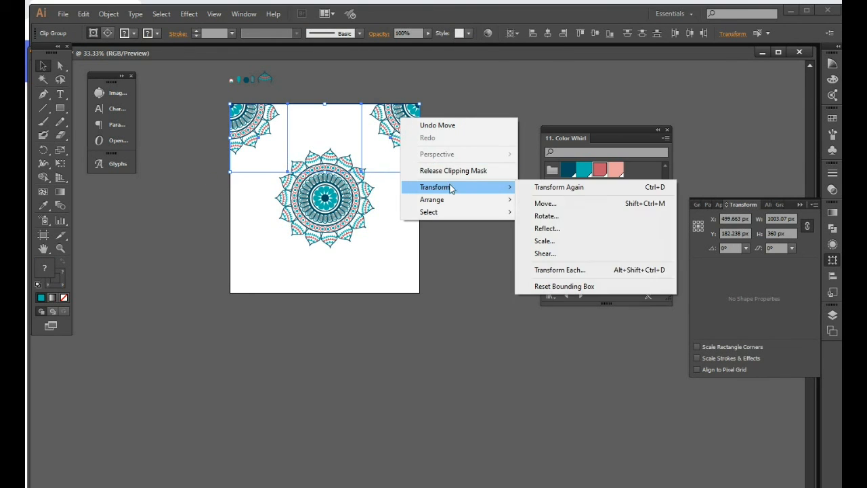
pyautogui.click(549, 229)
pyautogui.click(574, 122)
pyautogui.click(568, 255)
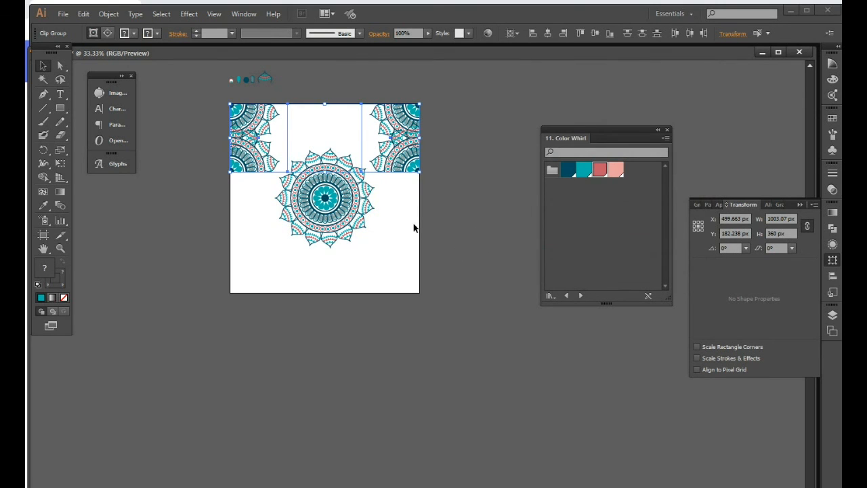
pyautogui.moveTo(390, 166); pyautogui.dragTo(395, 287)
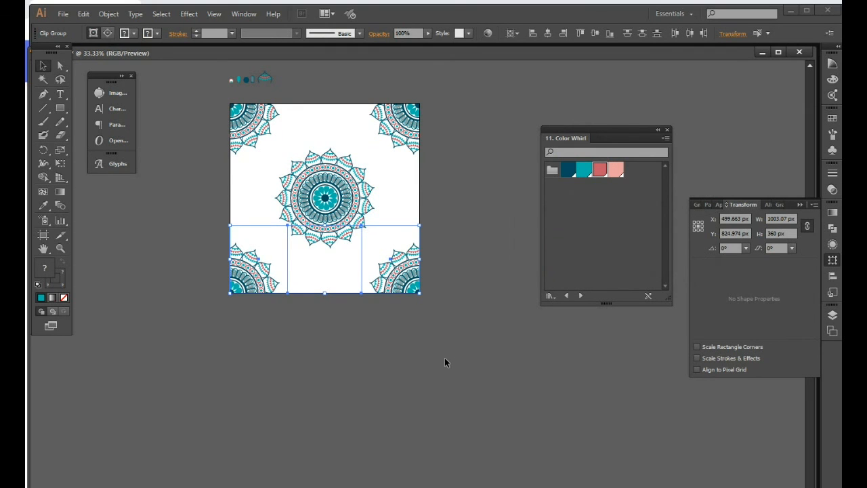
pyautogui.click(378, 346)
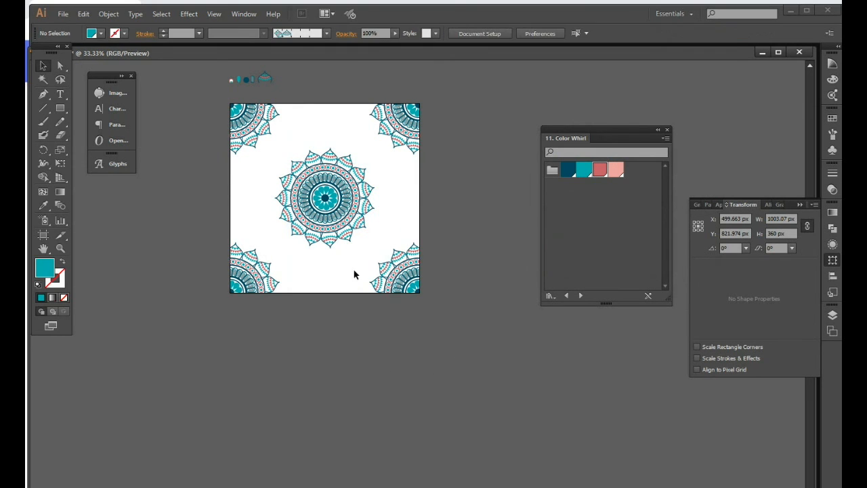
# Enlarge the central mandala proportionally about its centre until its petals nearly reach the four corner ornaments
pyautogui.click(346, 229)
pyautogui.moveTo(375, 248); pyautogui.dragTo(403, 277)
pyautogui.click(482, 269)
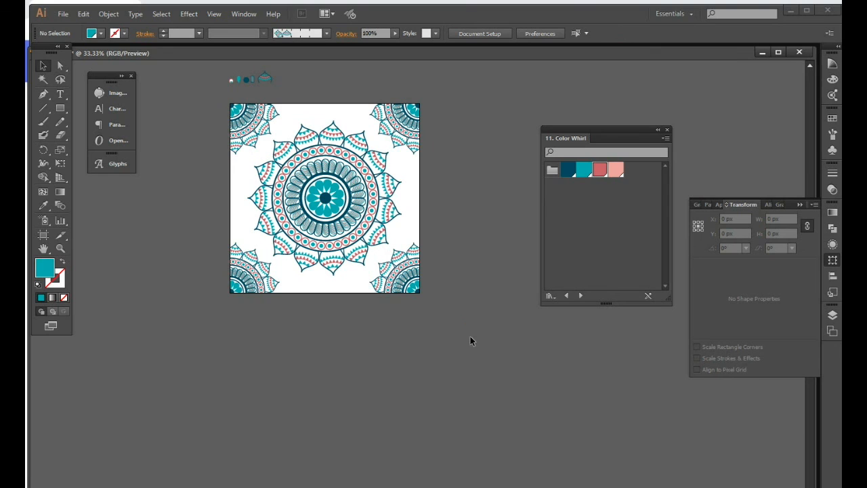
pyautogui.scroll(3, 408, 400)
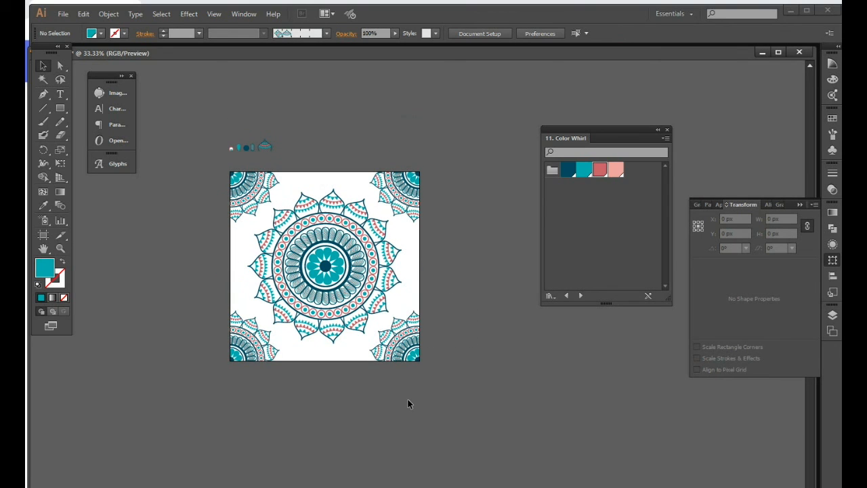